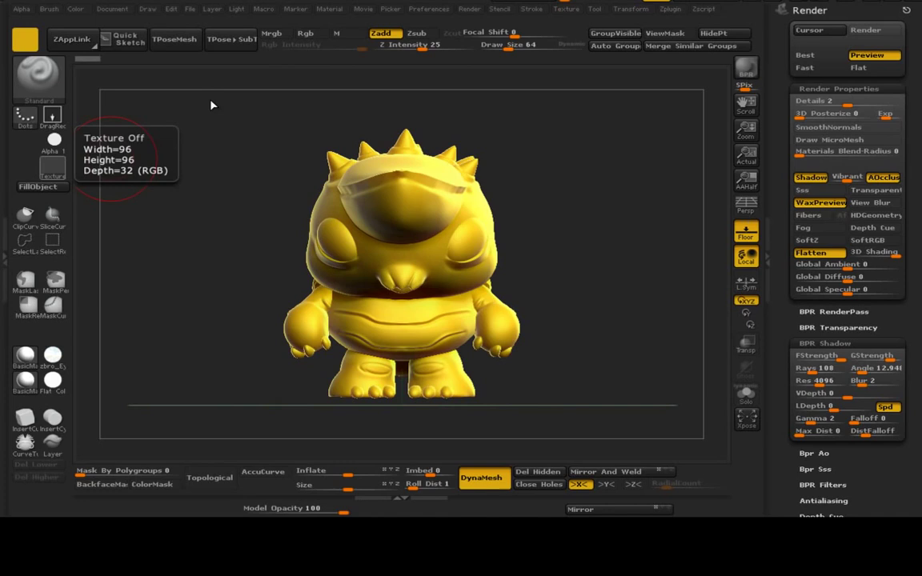
# Apply BasicMaterial to the yellow spiky creature from the material picker.
pyautogui.moveTo(581, 167); pyautogui.dragTo(295, 160)
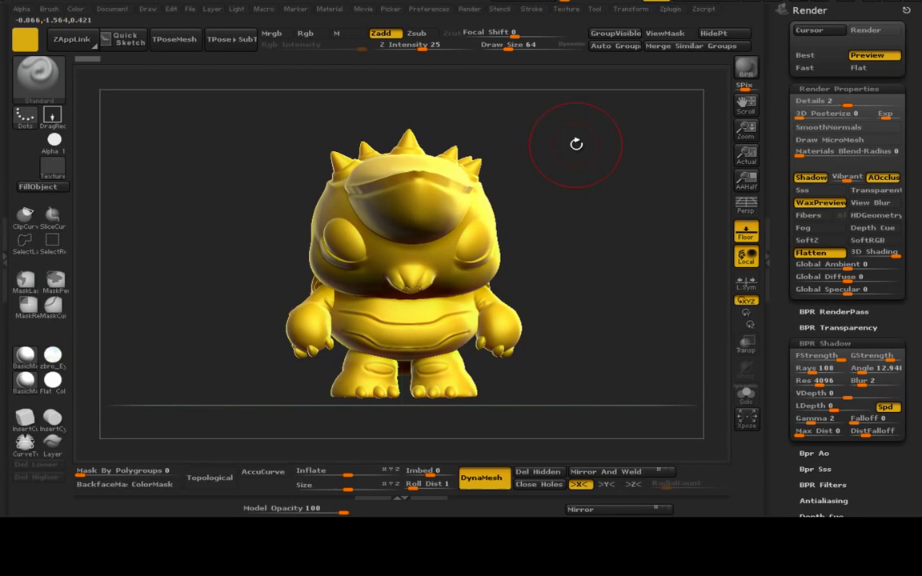
pyautogui.click(32, 357)
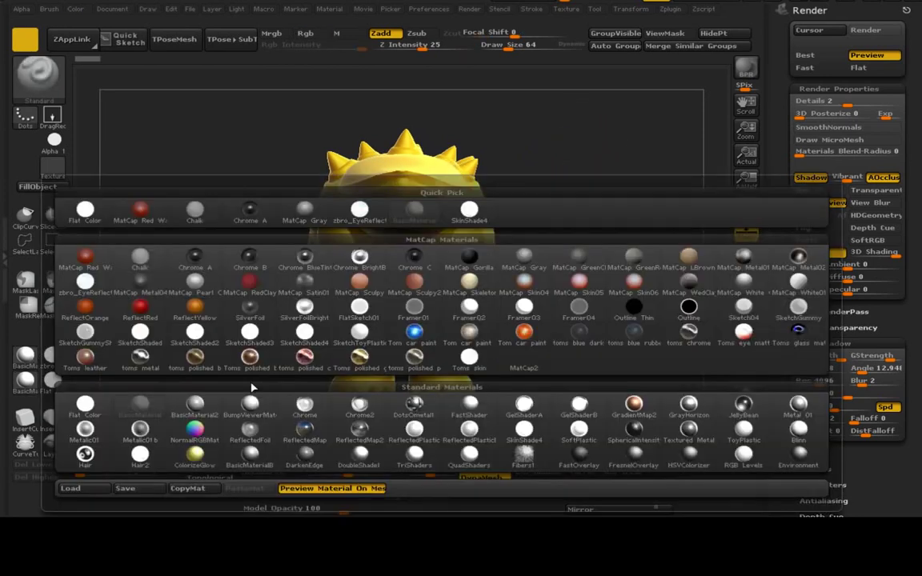
pyautogui.moveTo(153, 414)
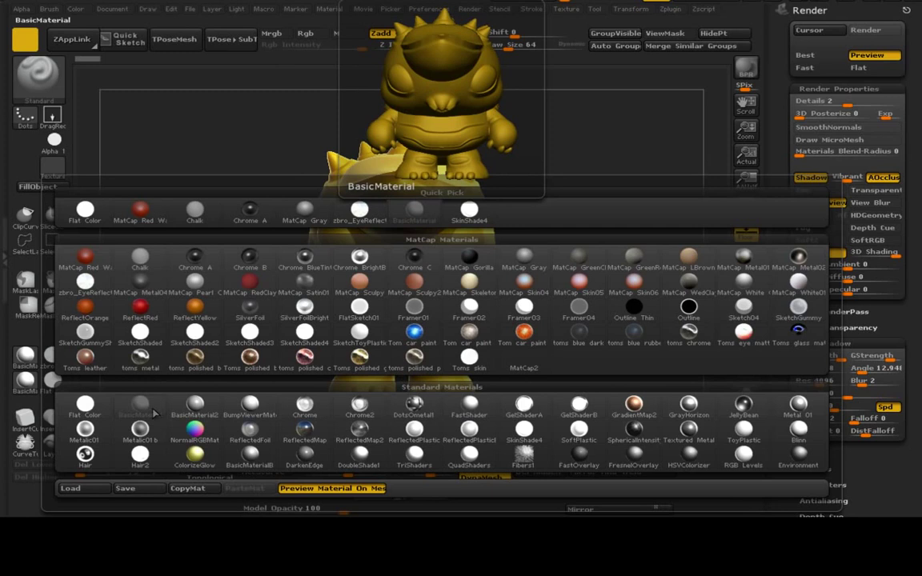
pyautogui.click(152, 414)
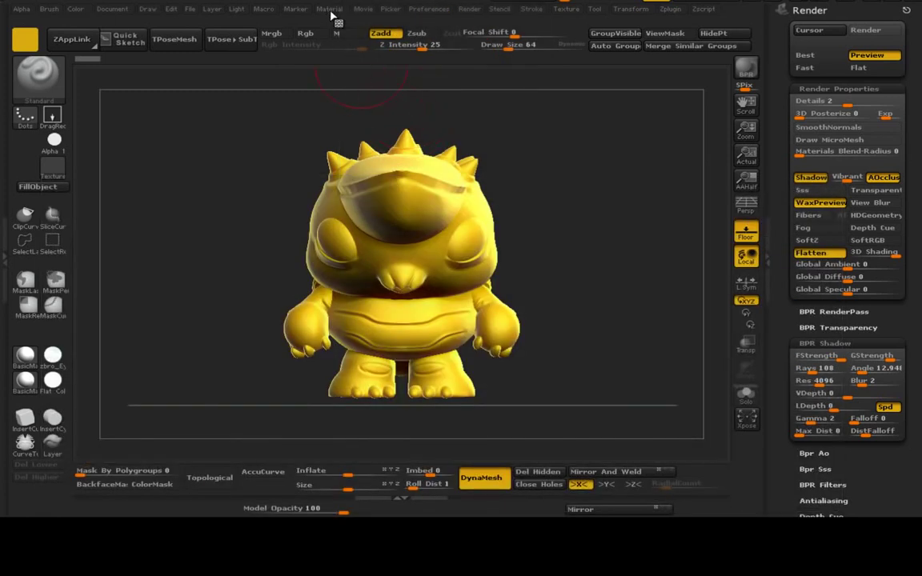
# Review the Material menu's Wax Modifiers, with Wax Preview on at strength 41.
pyautogui.click(330, 10)
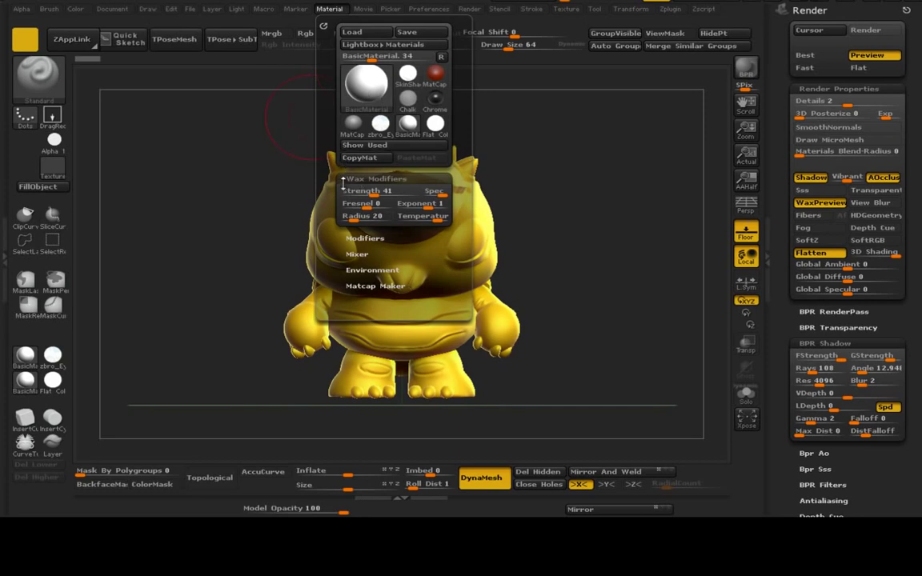
pyautogui.moveTo(342, 184); pyautogui.dragTo(347, 137)
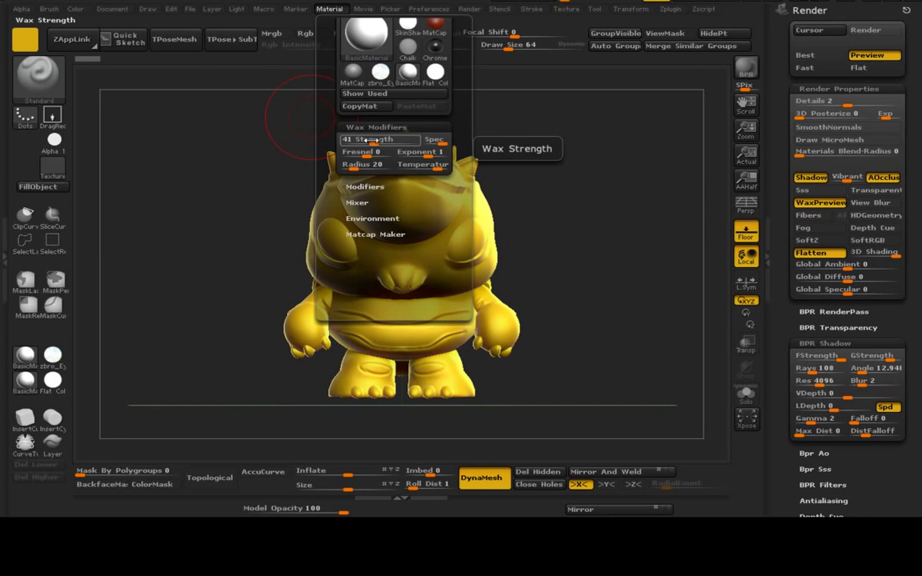
pyautogui.moveTo(710, 304); pyautogui.dragTo(676, 284)
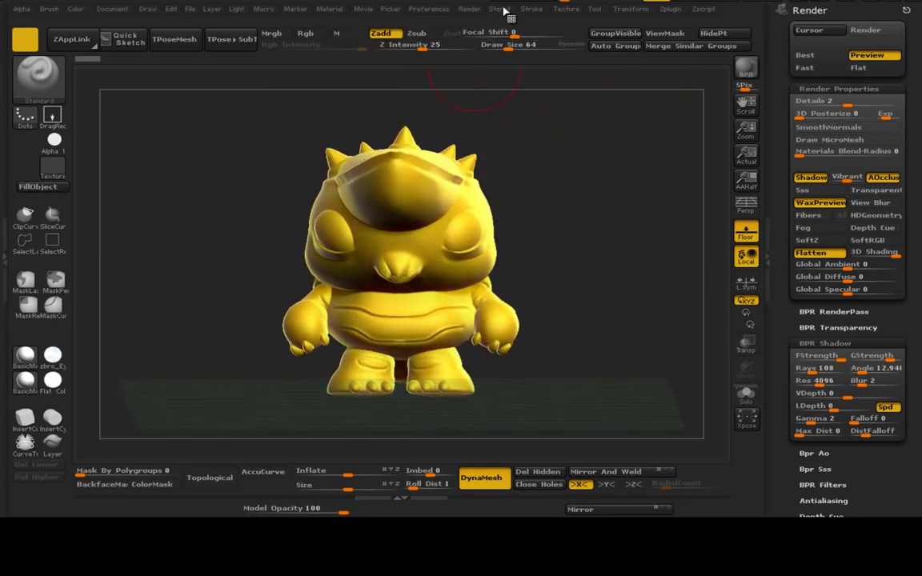
pyautogui.click(820, 203)
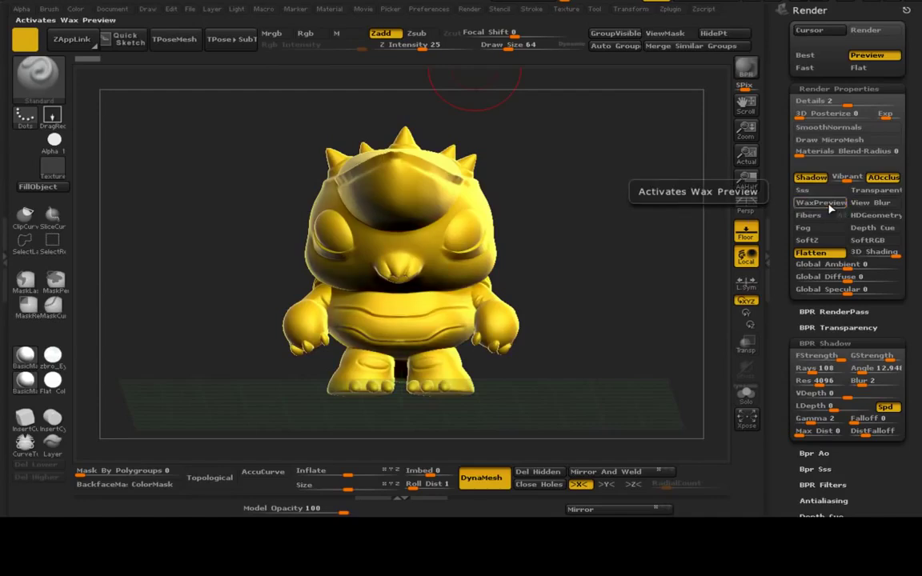
pyautogui.click(820, 202)
pyautogui.click(820, 202)
pyautogui.click(830, 206)
pyautogui.click(830, 207)
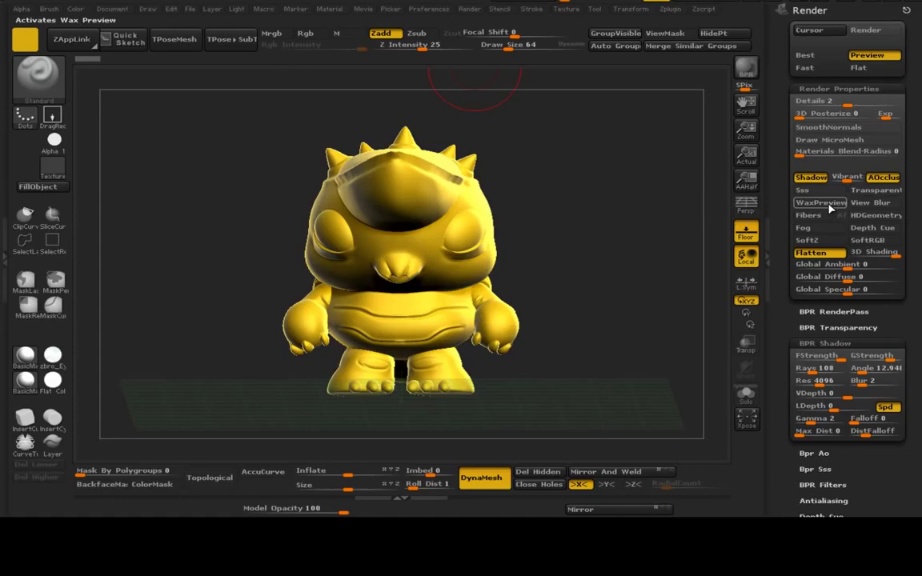
pyautogui.click(830, 207)
pyautogui.click(830, 206)
pyautogui.click(830, 207)
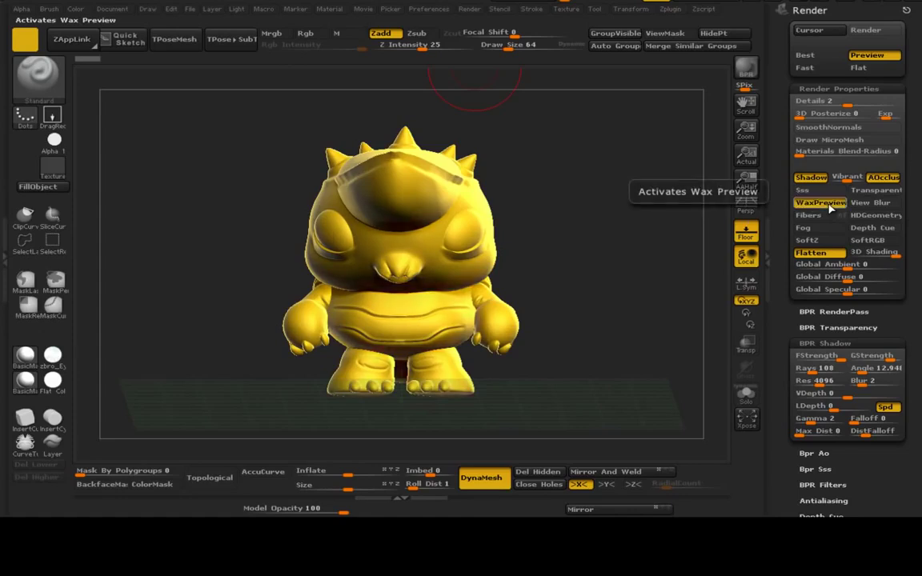
pyautogui.click(830, 206)
pyautogui.click(830, 207)
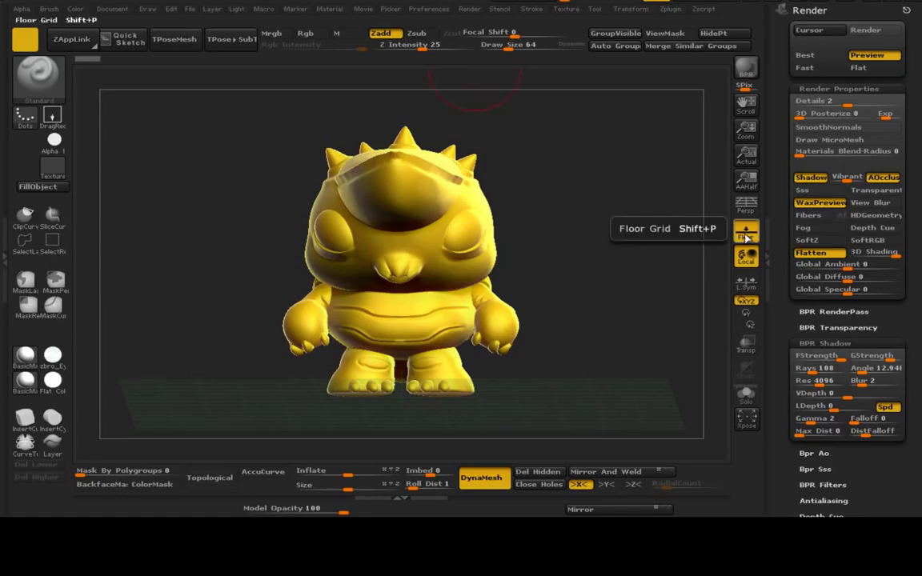
pyautogui.click(830, 203)
pyautogui.click(830, 202)
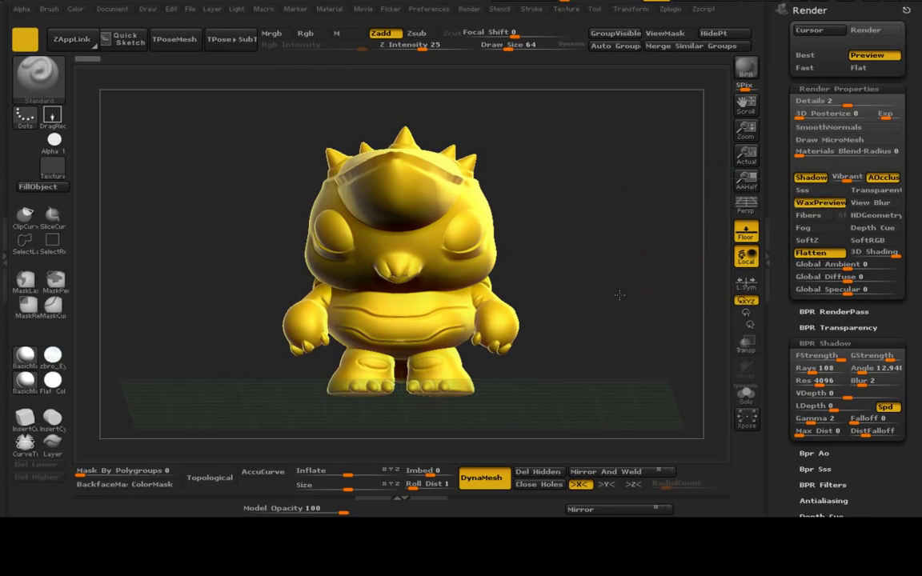
pyautogui.moveTo(617, 295); pyautogui.dragTo(607, 303)
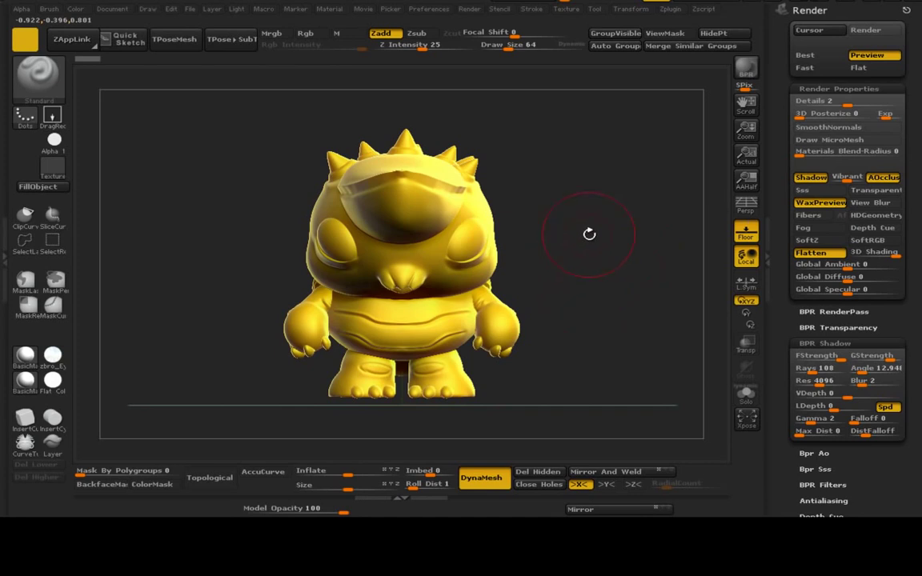
pyautogui.moveTo(589, 234)
pyautogui.mouseDown()
pyautogui.moveTo(650, 212)
pyautogui.moveTo(471, 216)
pyautogui.moveTo(591, 226)
pyautogui.mouseUp()
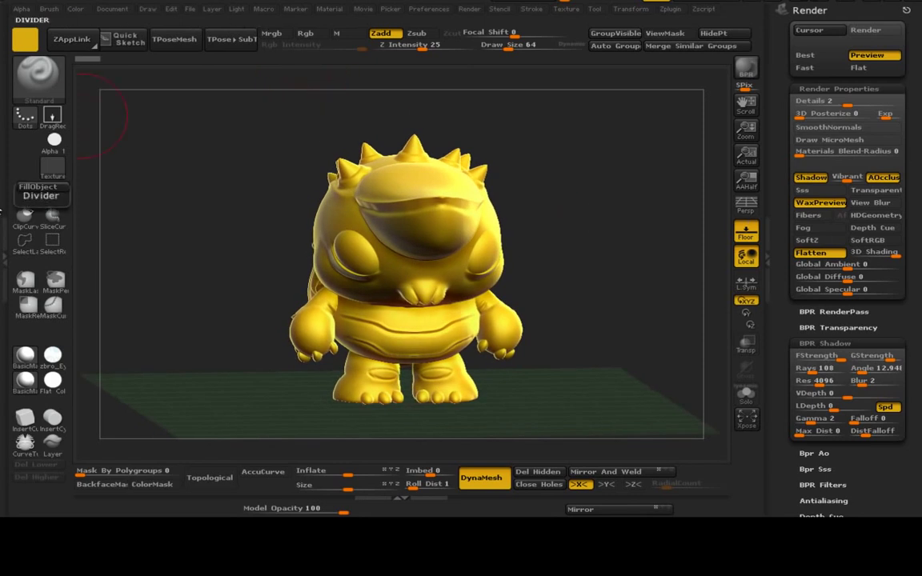
# Open the left tray, collapse Transform and expand the Light palette.
pyautogui.click(16, 178)
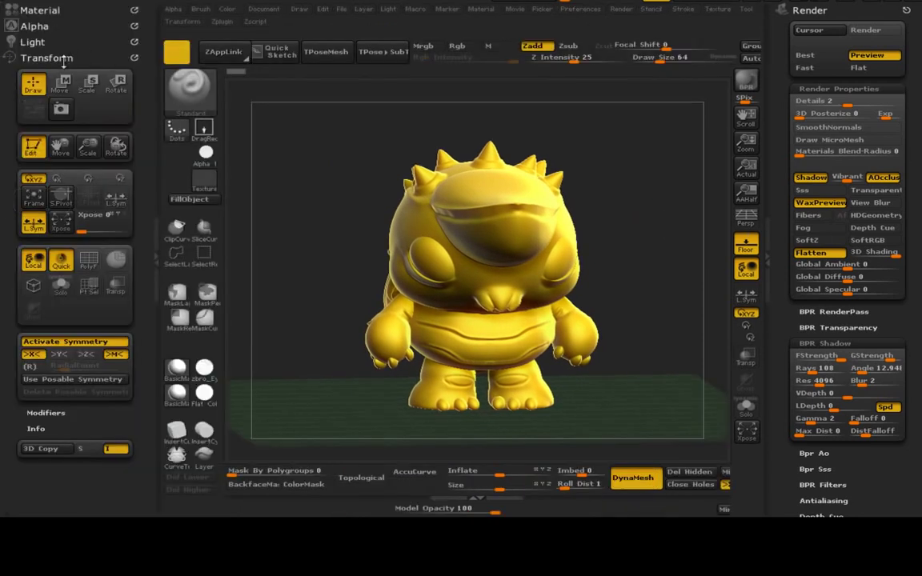
pyautogui.click(59, 59)
pyautogui.click(58, 41)
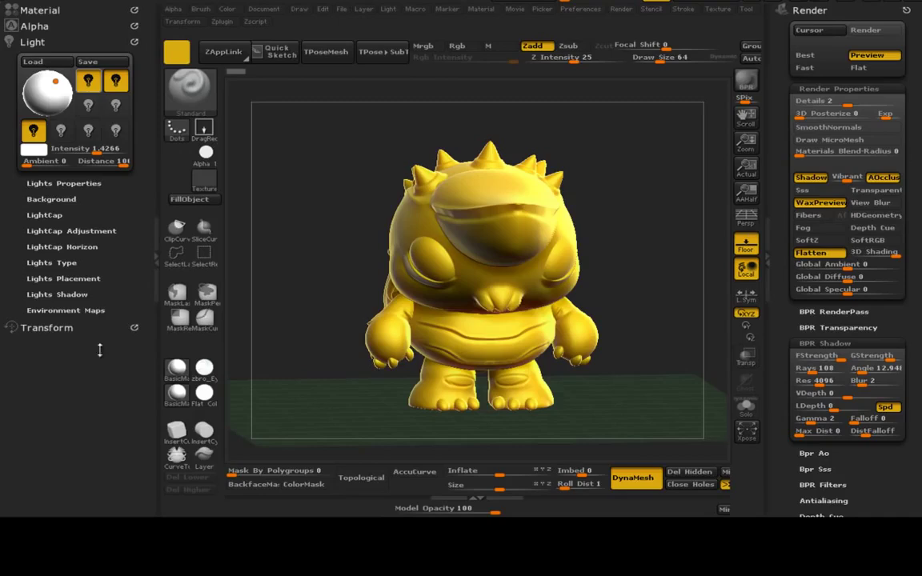
pyautogui.moveTo(293, 170); pyautogui.dragTo(272, 128)
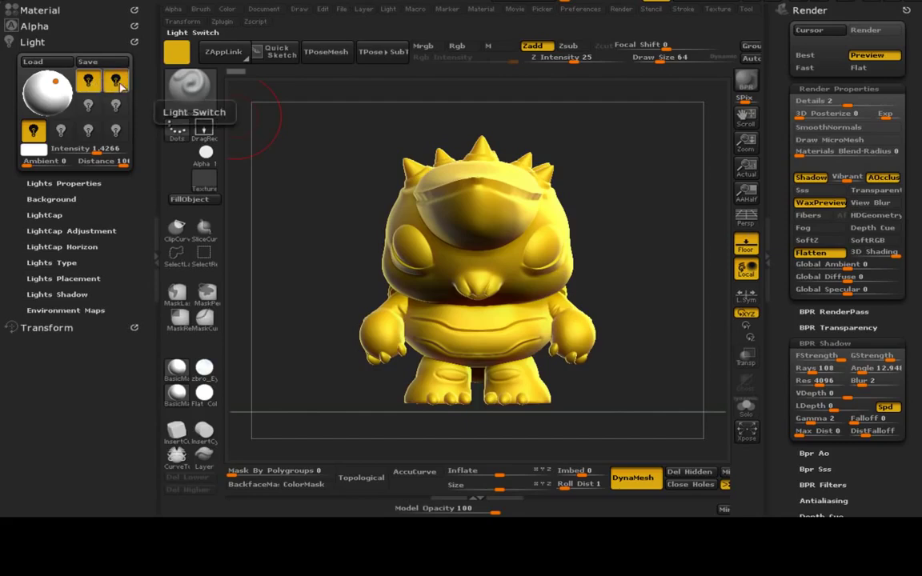
# Switch off the two extra lights, select the first light, and show Lights Properties and Lights Type.
pyautogui.click(116, 81)
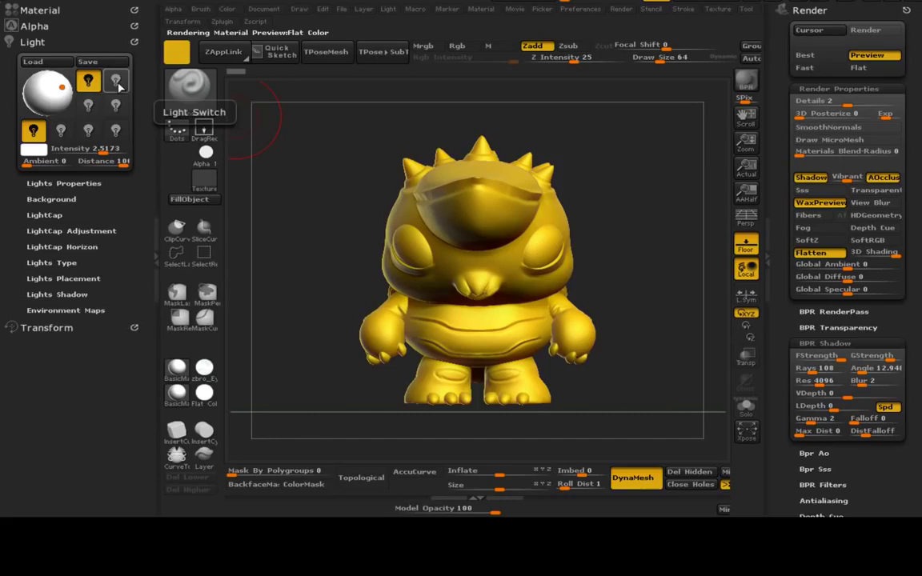
pyautogui.click(34, 131)
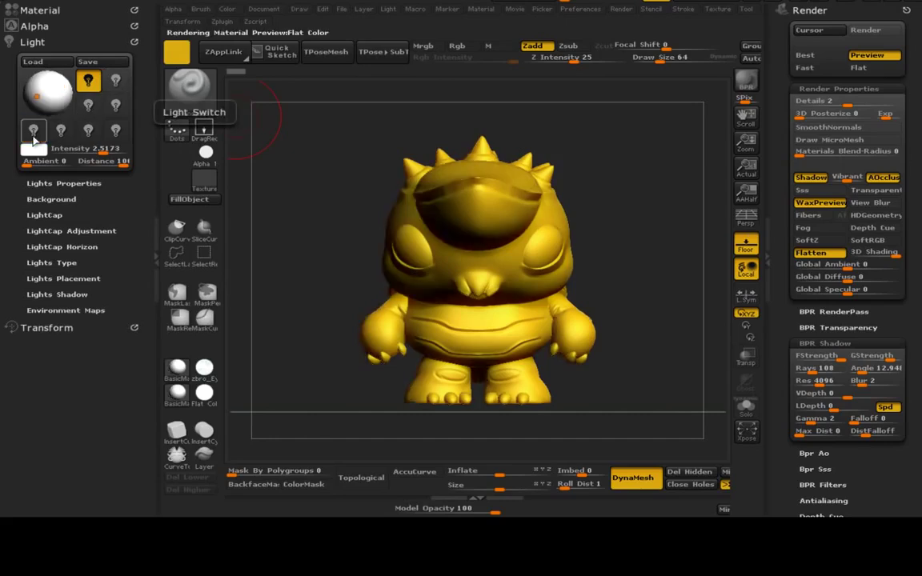
pyautogui.click(88, 80)
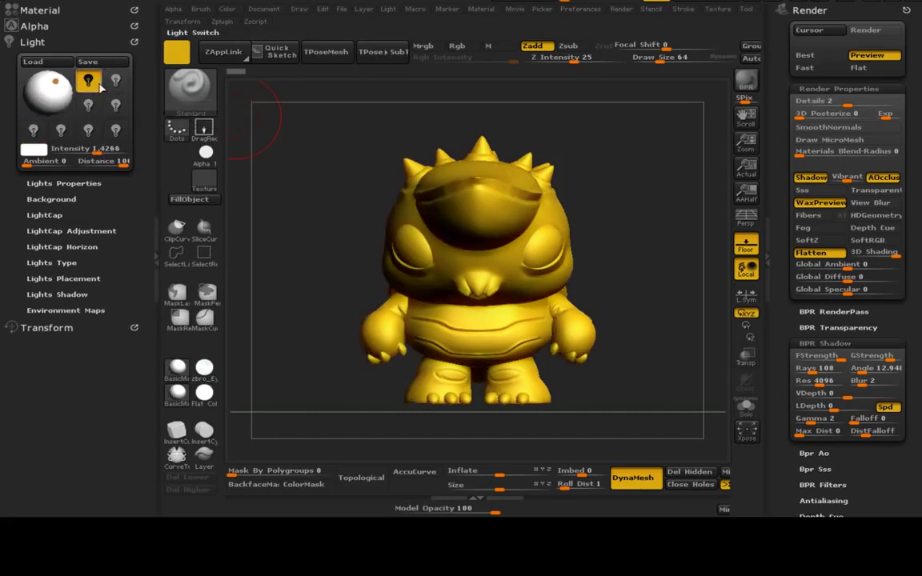
pyautogui.click(80, 183)
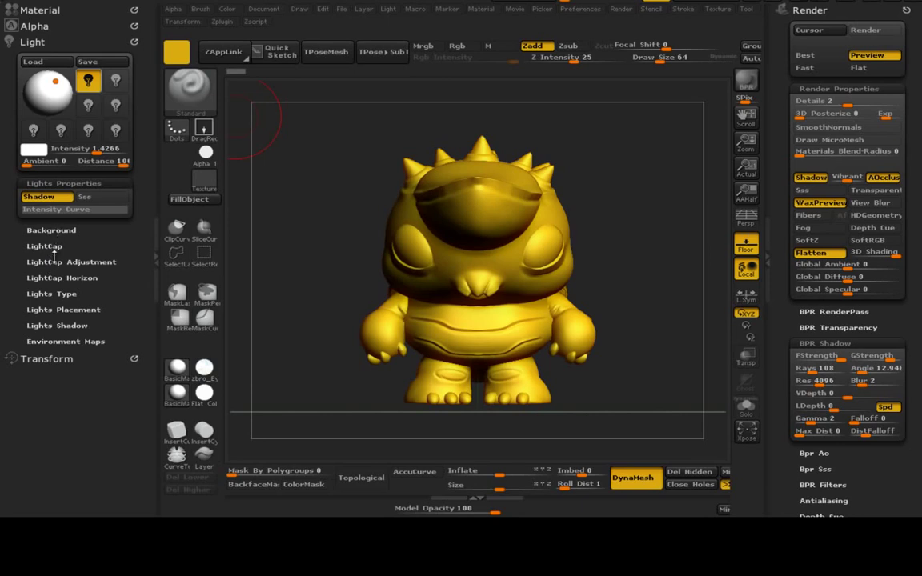
pyautogui.click(54, 293)
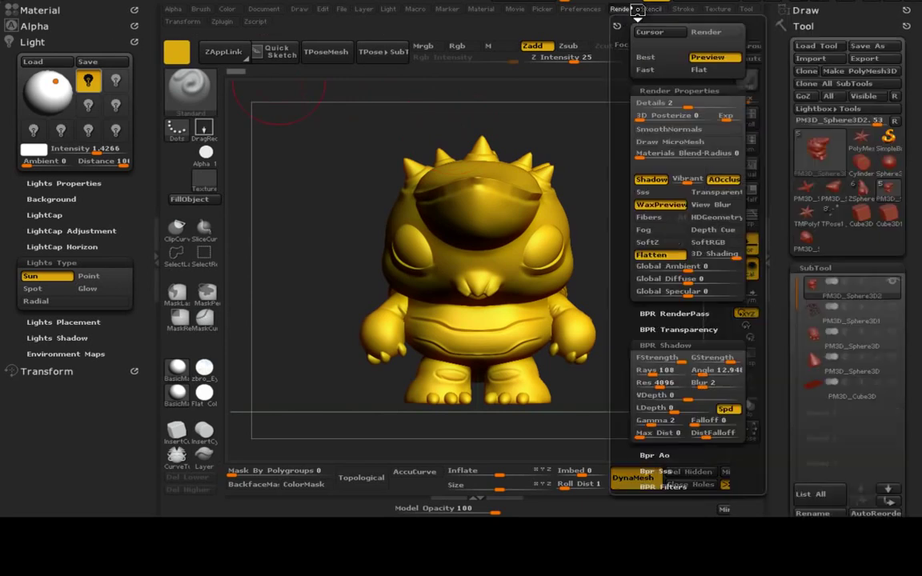
# Set BPR Shadow Rays to 30 and move the light to the creature's left.
pyautogui.moveTo(790, 371); pyautogui.dragTo(811, 275)
pyautogui.click(819, 277)
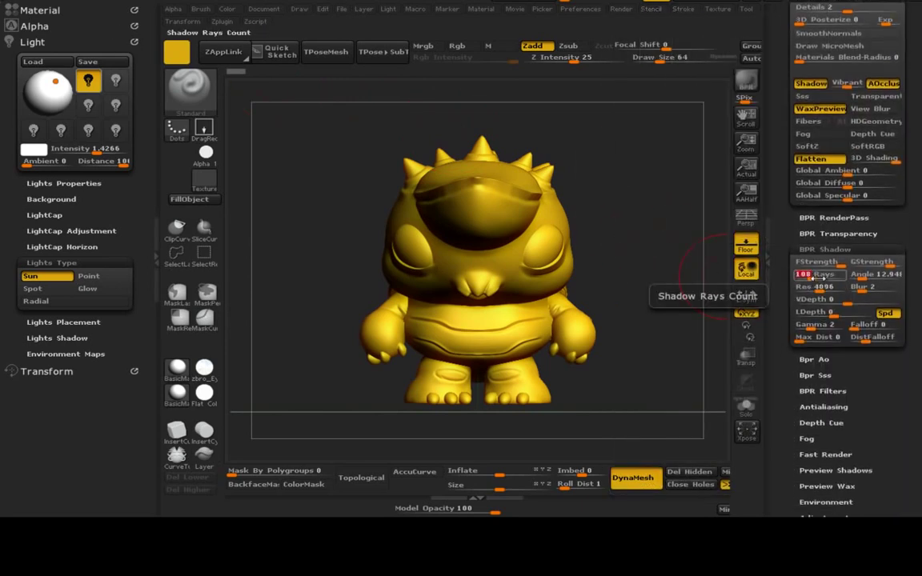
pyautogui.write('30')
pyautogui.press('Return')
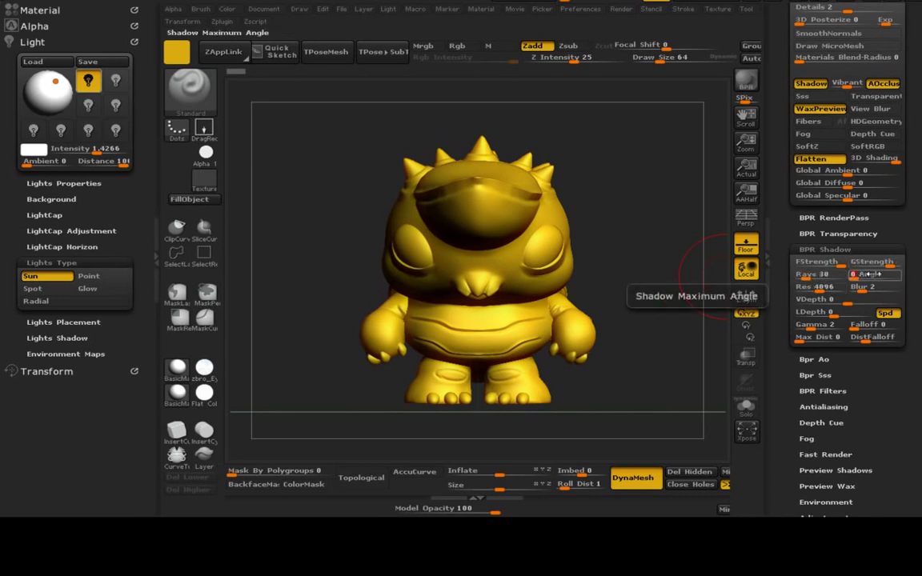
pyautogui.moveTo(55, 80); pyautogui.dragTo(34, 82)
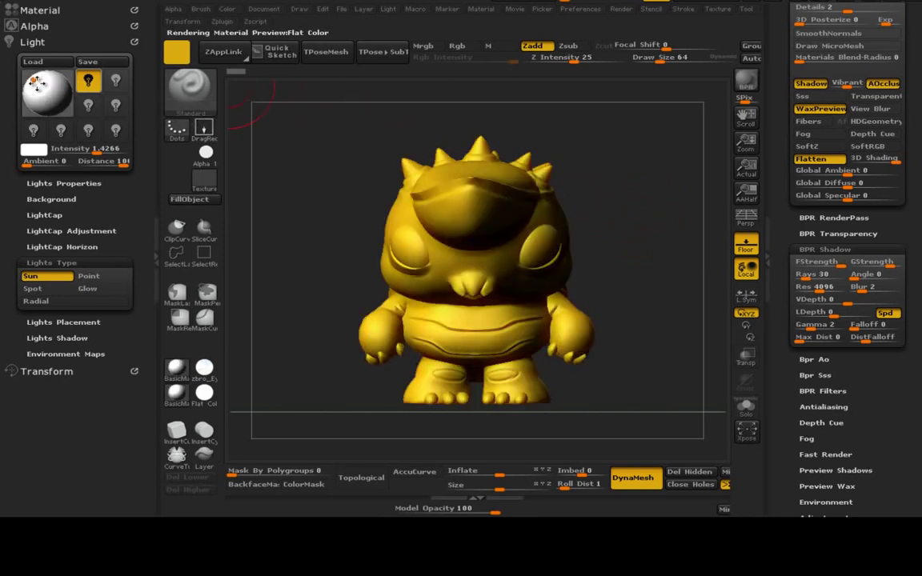
# Render with BPR, comparing results with AOcclusion off and then back on.
pyautogui.click(746, 80)
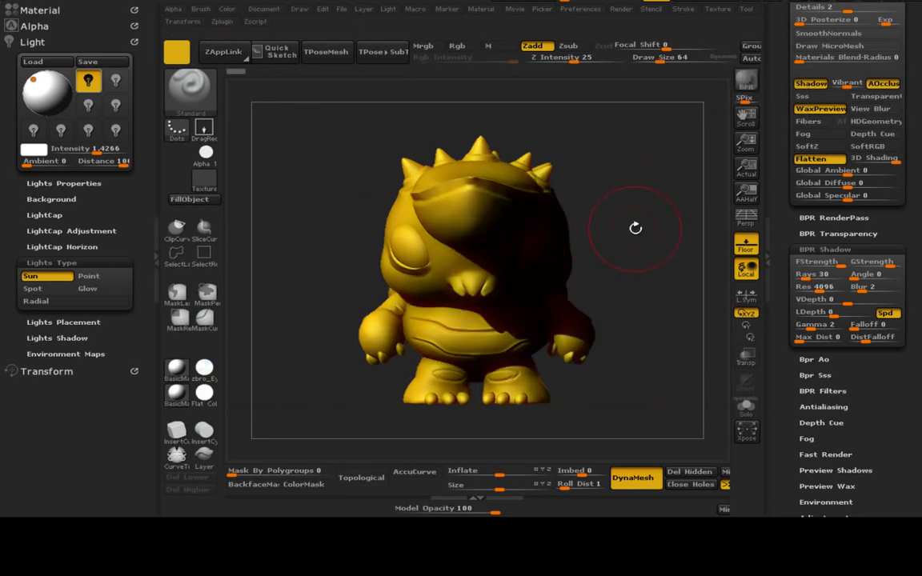
pyautogui.click(878, 84)
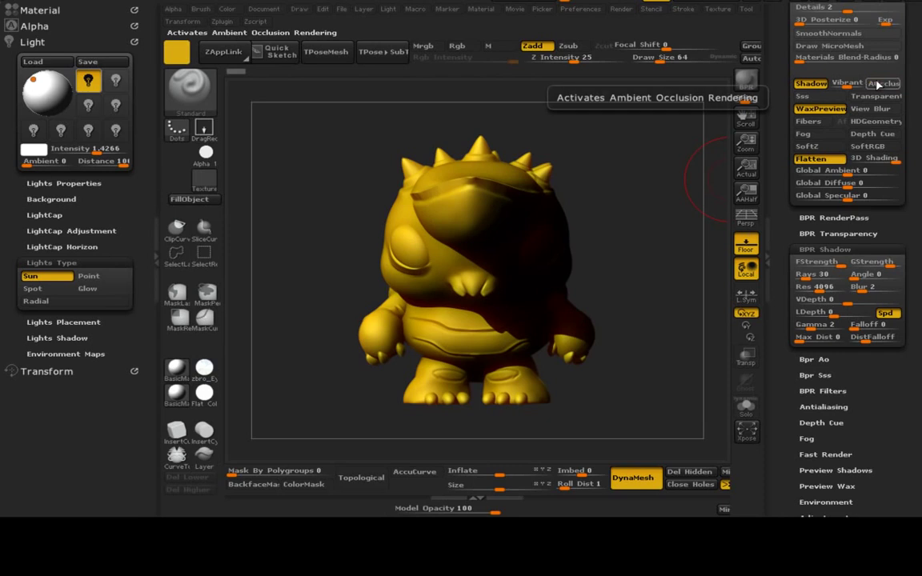
pyautogui.click(746, 80)
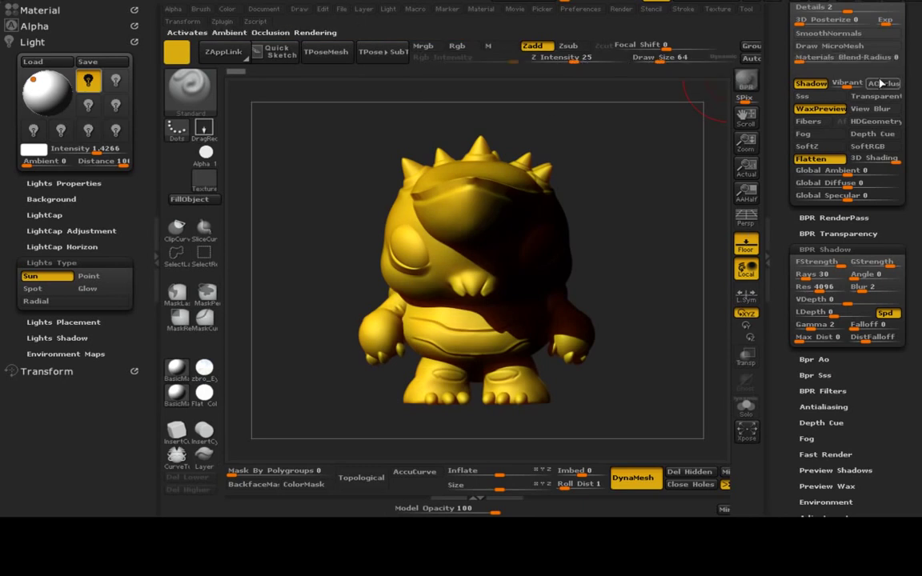
pyautogui.click(882, 83)
pyautogui.click(746, 80)
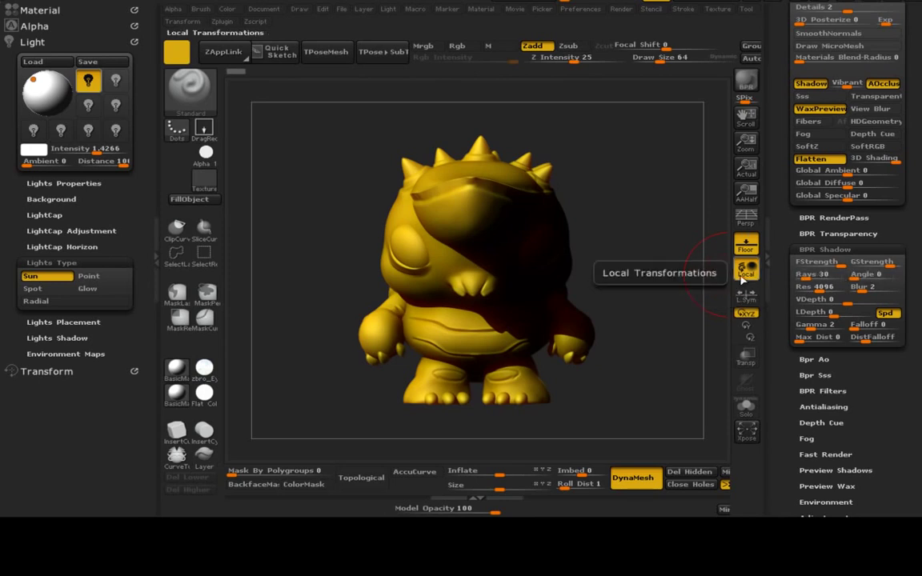
# Render the front-facing creature with BPR and enter 150 as the shadow rays count.
pyautogui.moveTo(713, 255); pyautogui.dragTo(666, 259)
pyautogui.click(745, 83)
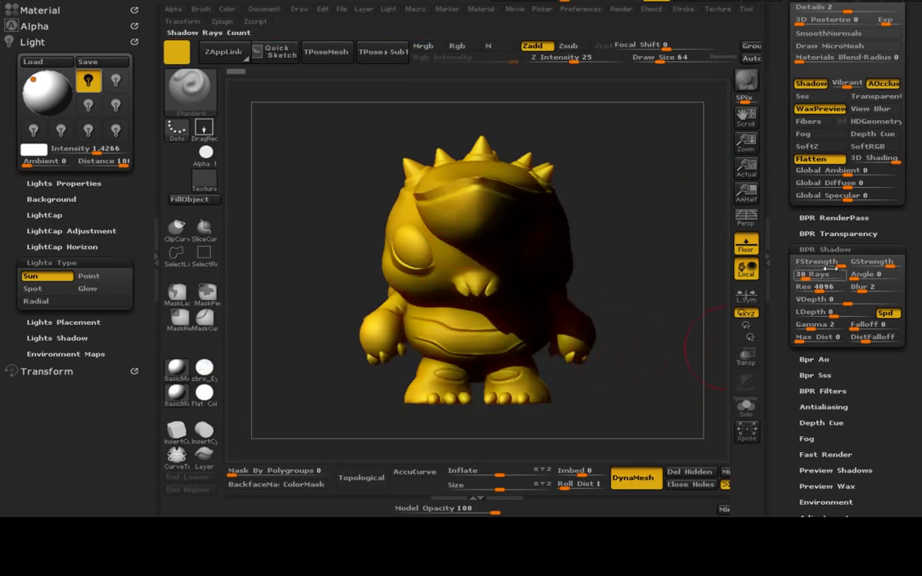
pyautogui.click(815, 274)
pyautogui.write('150')
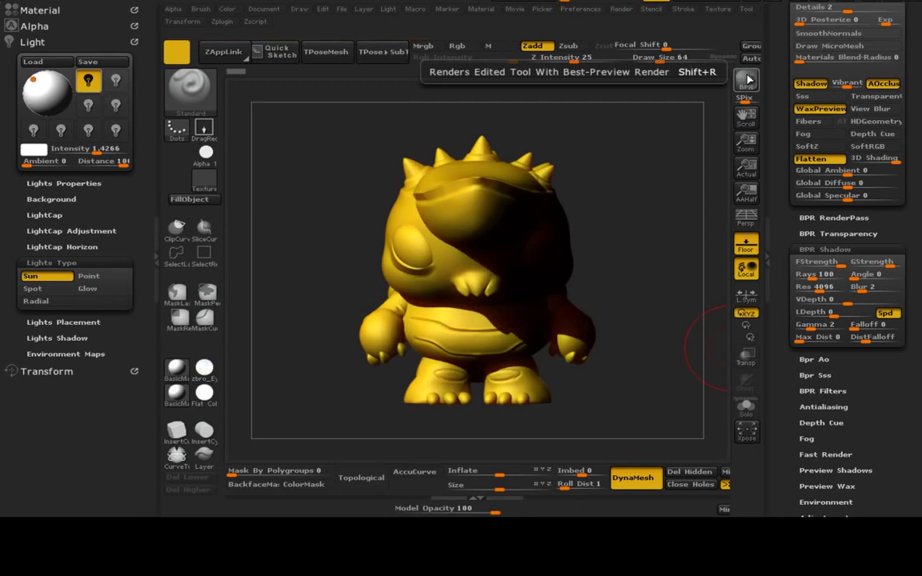
pyautogui.keyDown('shift'); pyautogui.click(688, 180); pyautogui.keyUp('shift')
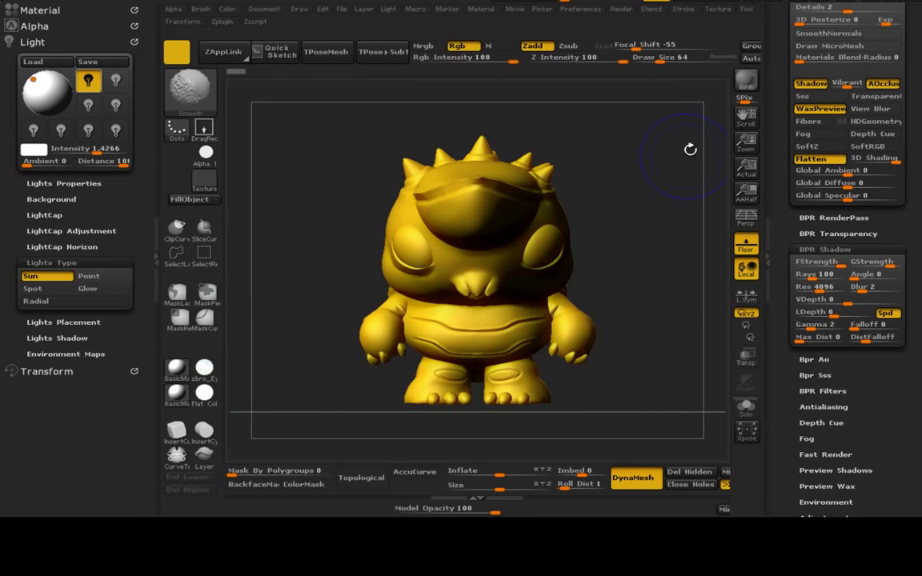
# Set BPR Shadow Angle to 30, re-render, and raise Shadow Rays from 1.
pyautogui.click(752, 76)
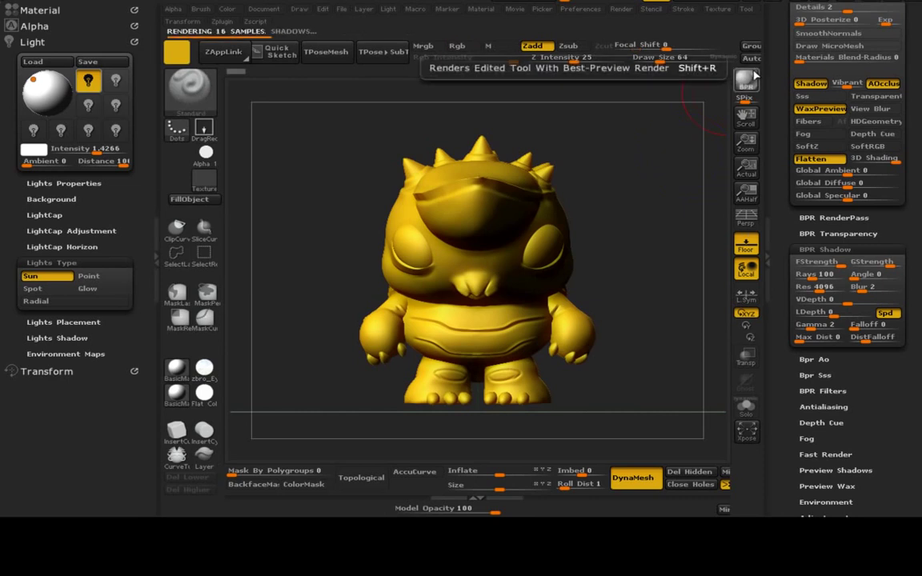
pyautogui.click(860, 276)
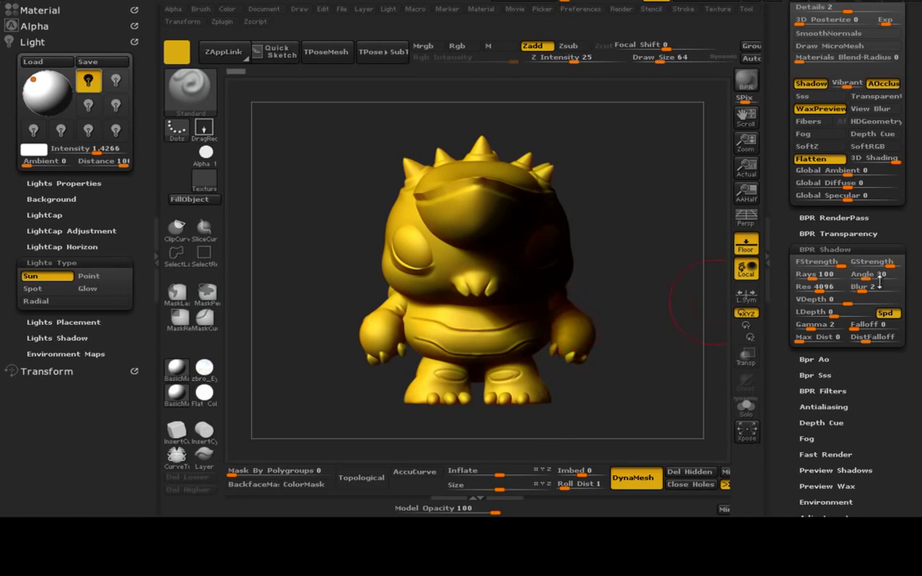
pyautogui.click(747, 80)
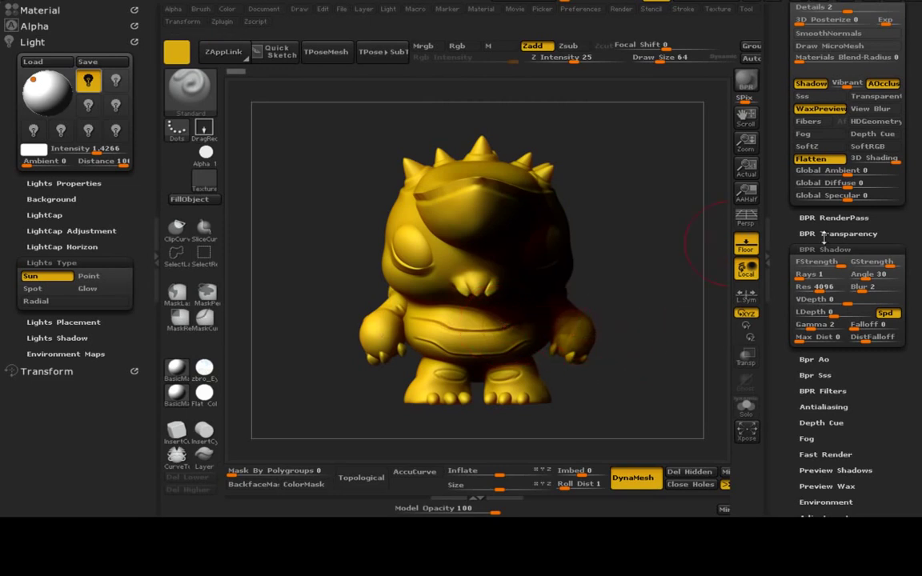
pyautogui.moveTo(802, 274)
pyautogui.mouseDown()
pyautogui.moveTo(816, 276)
pyautogui.moveTo(807, 276)
pyautogui.mouseUp()
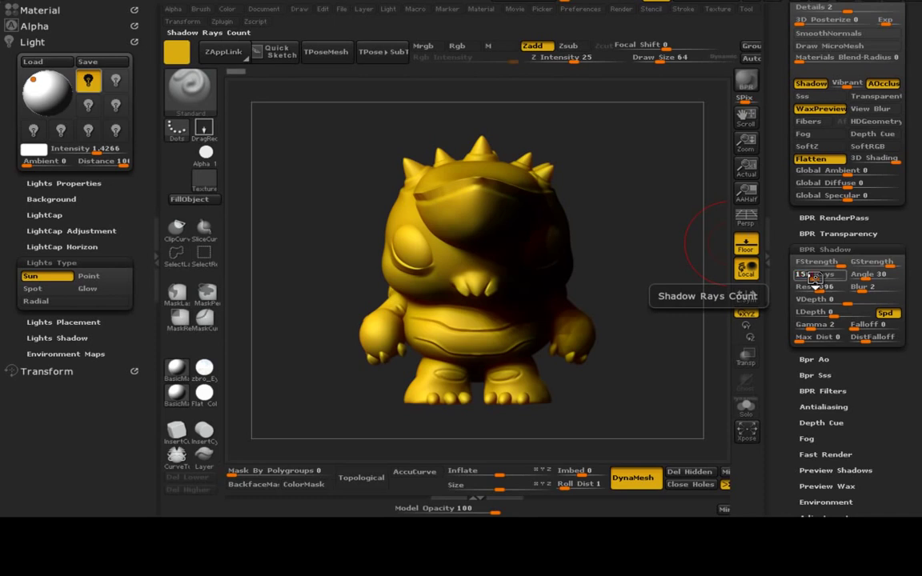
# Re-render with more shadow rays, move the light to the front, and render again.
pyautogui.click(746, 81)
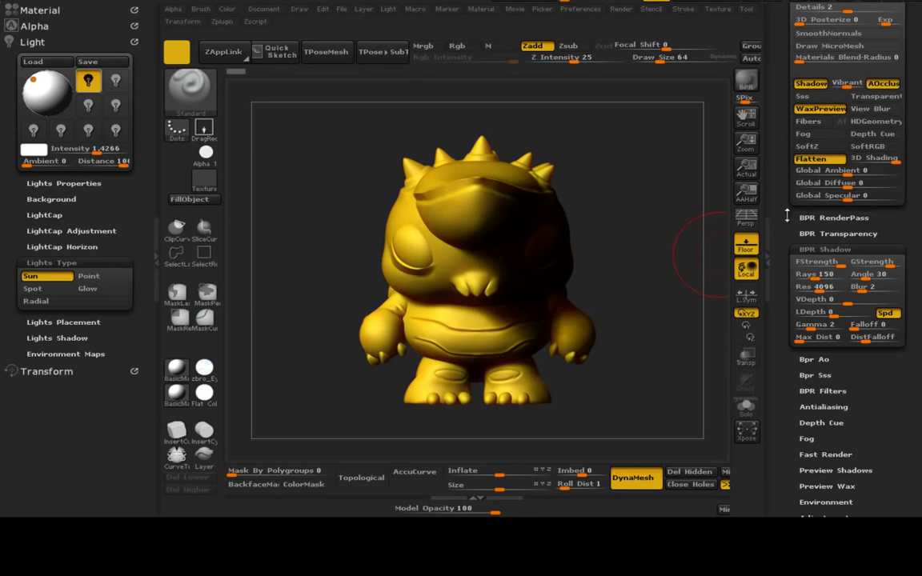
pyautogui.moveTo(24, 87)
pyautogui.mouseDown()
pyautogui.moveTo(32, 77)
pyautogui.moveTo(38, 83)
pyautogui.mouseUp()
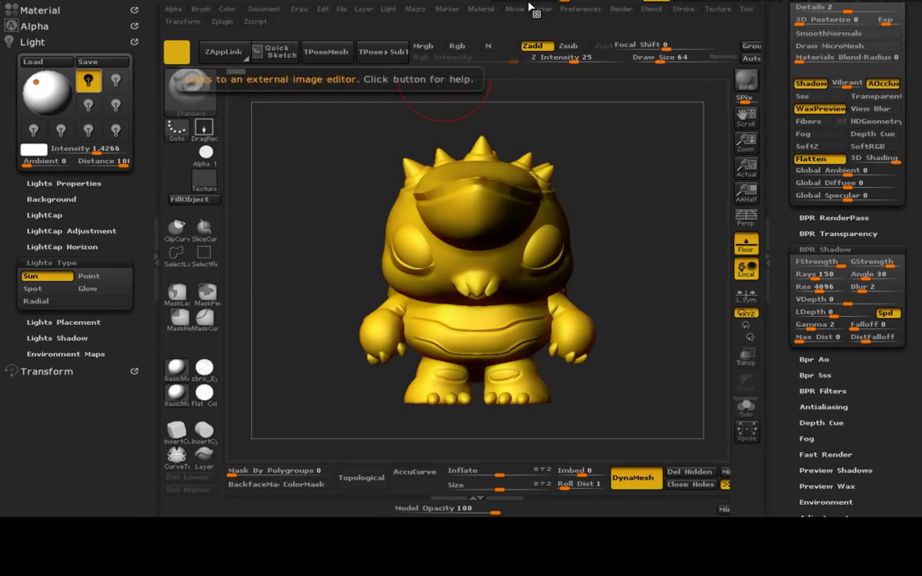
pyautogui.click(746, 80)
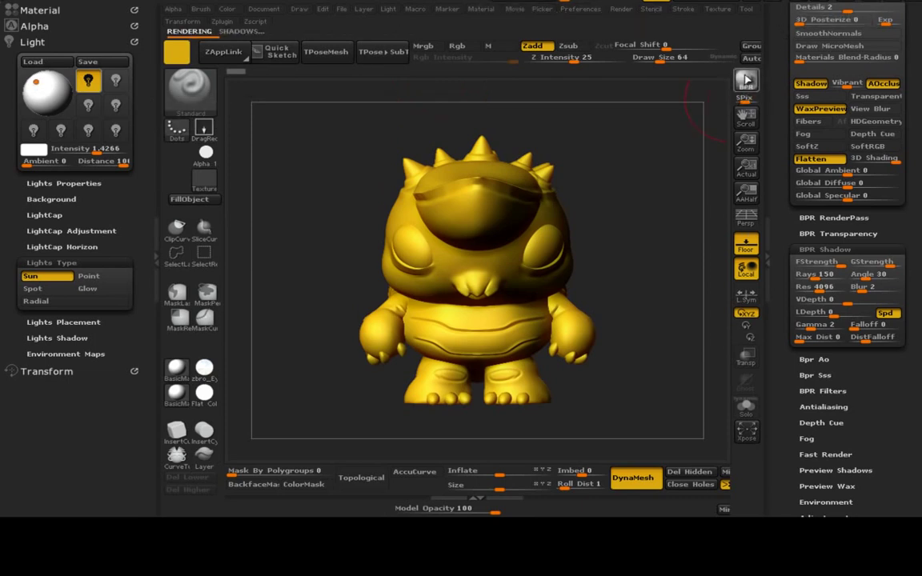
# Show Render > BPR RenderPass with the Shaded, Depth, Shadow, AO, Mask, Sss and Floor passes.
pyautogui.moveTo(838, 217); pyautogui.dragTo(838, 198)
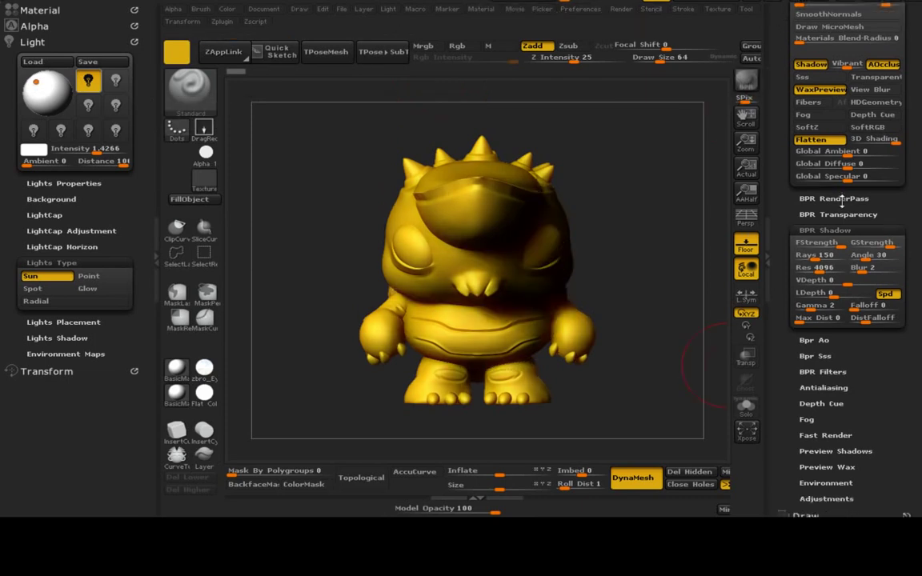
pyautogui.click(842, 199)
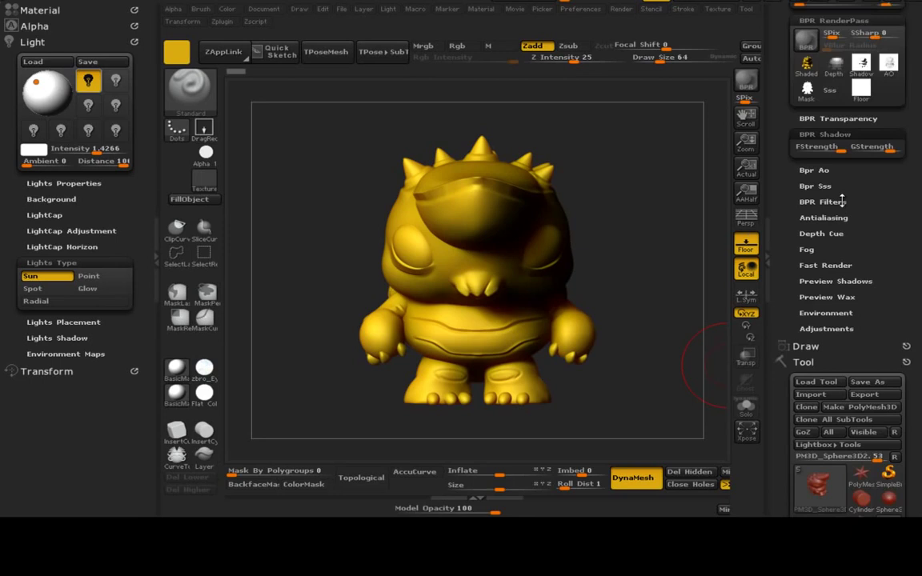
pyautogui.moveTo(779, 130); pyautogui.dragTo(779, 207)
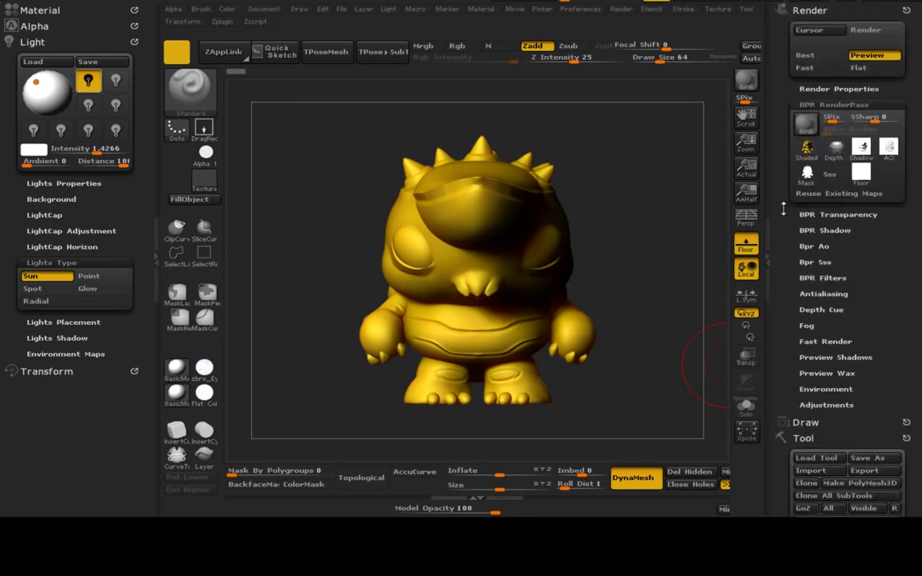
pyautogui.moveTo(807, 149)
# Export the Shaded pass and create and enter a new Tutorial folder.
pyautogui.moveTo(898, 158)
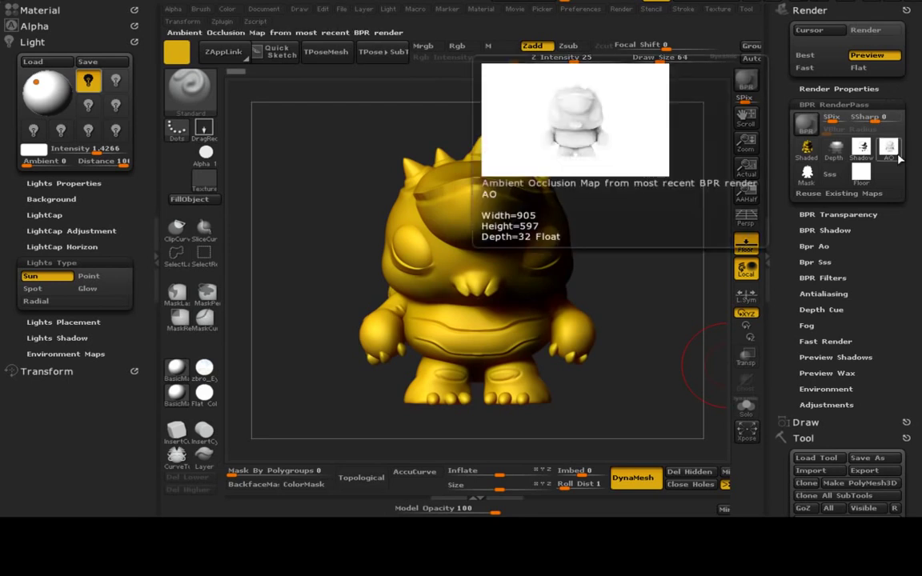
pyautogui.click(816, 150)
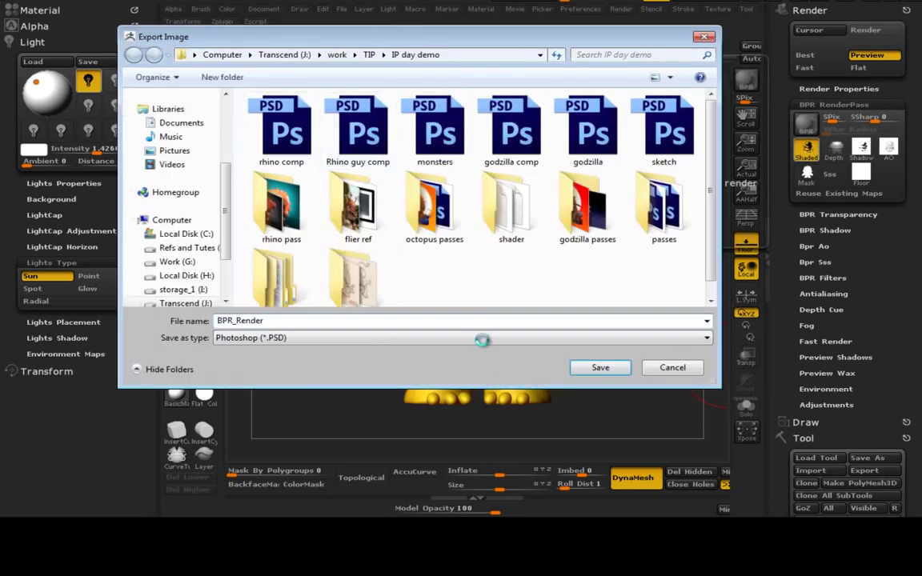
pyautogui.rightClick(466, 270)
pyautogui.moveTo(509, 394)
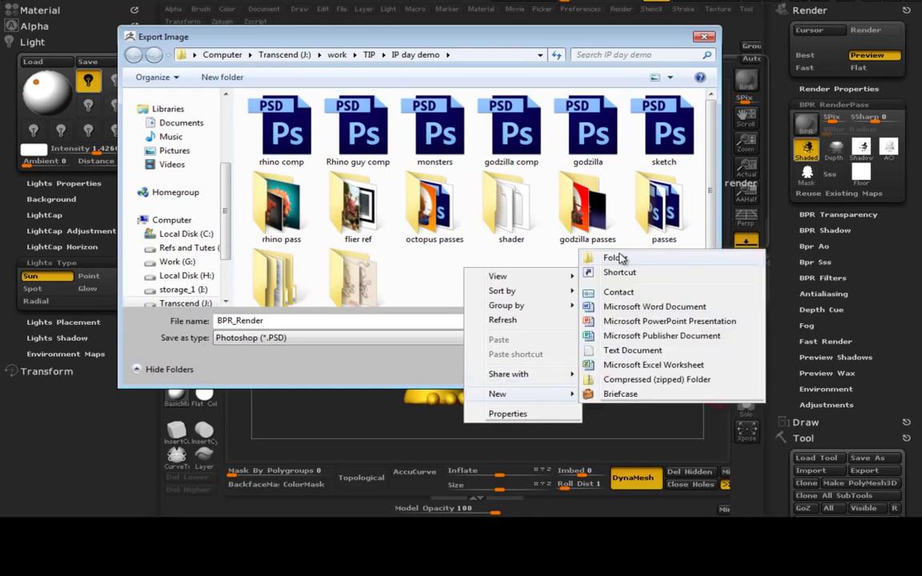
pyautogui.click(621, 200)
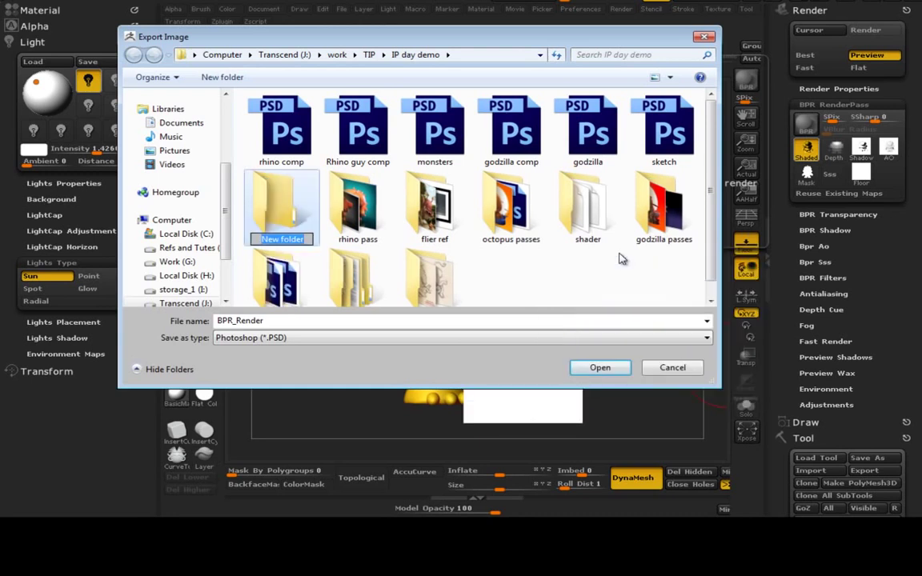
pyautogui.write('Tutor')
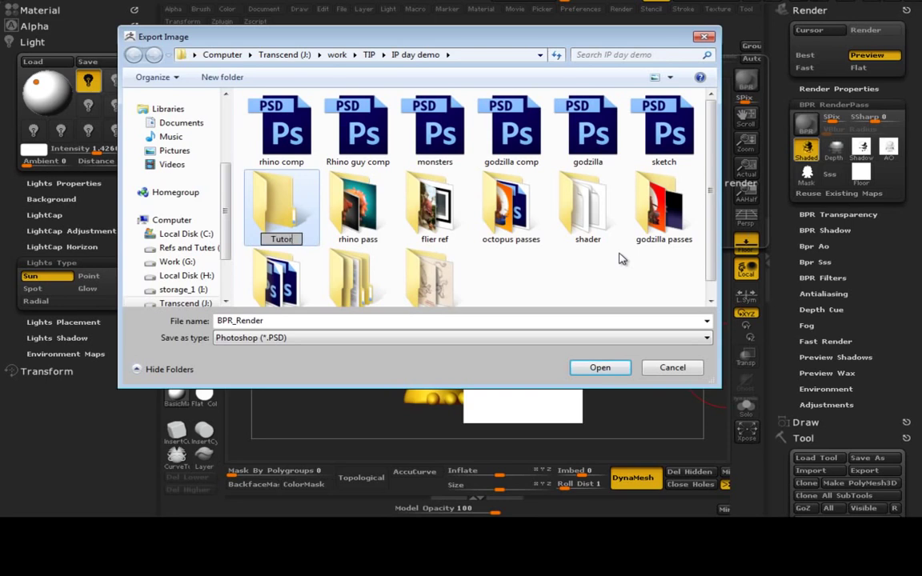
pyautogui.press('Return')
pyautogui.press('Return')
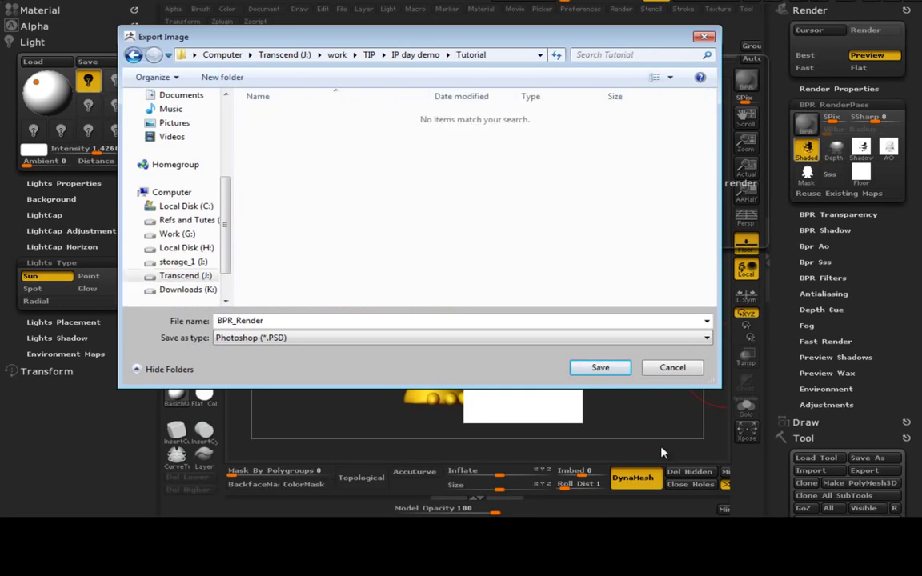
# Save the Shaded pass in Photoshop PSD format as BPR_Beauty.
pyautogui.click(439, 337)
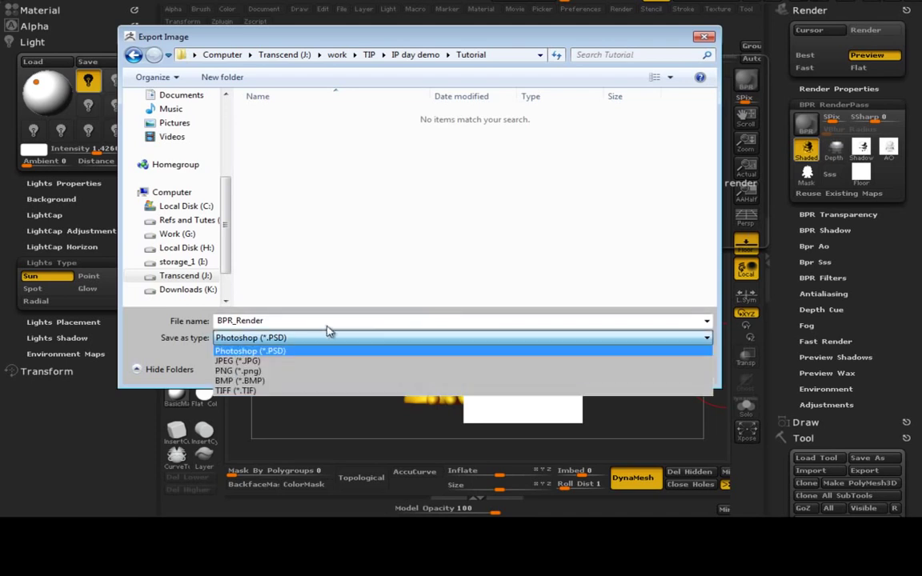
pyautogui.click(272, 321)
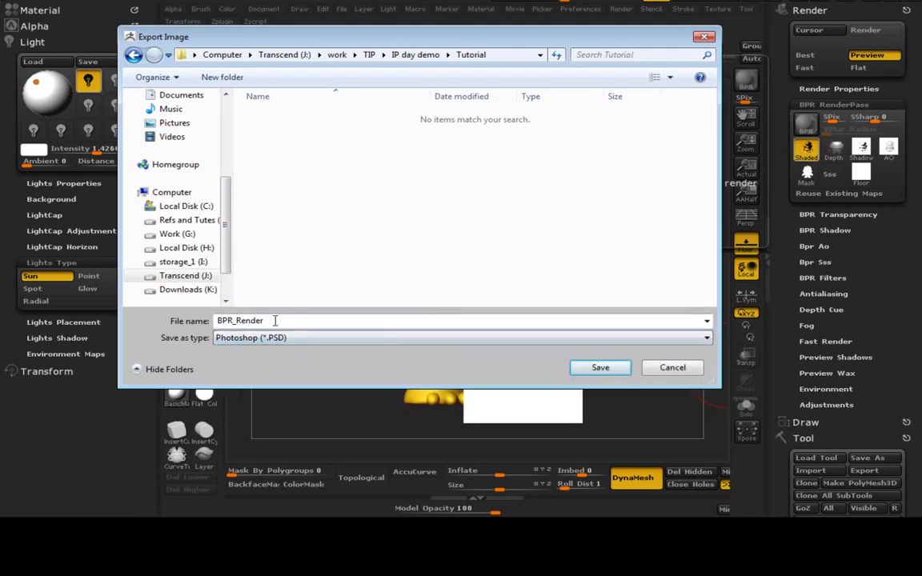
pyautogui.doubleClick(240, 321)
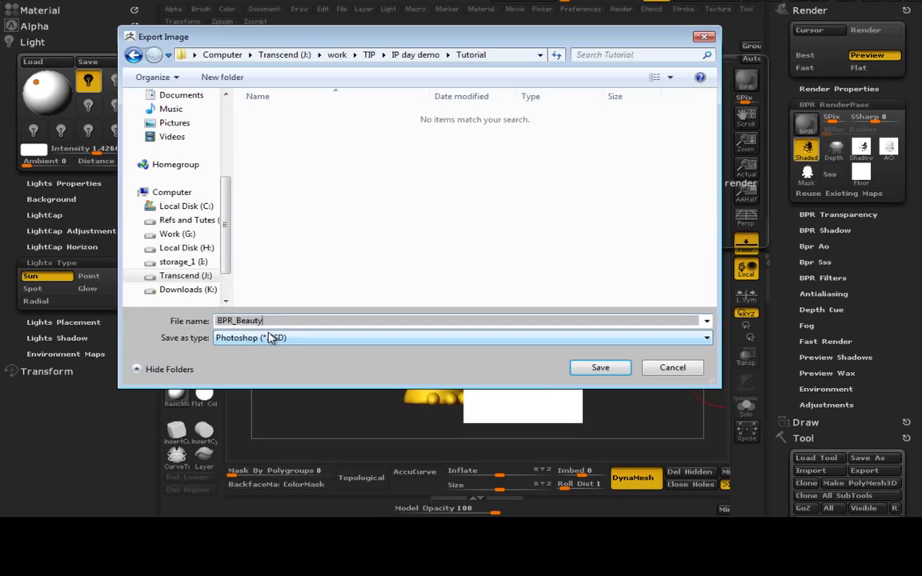
pyautogui.press('Return')
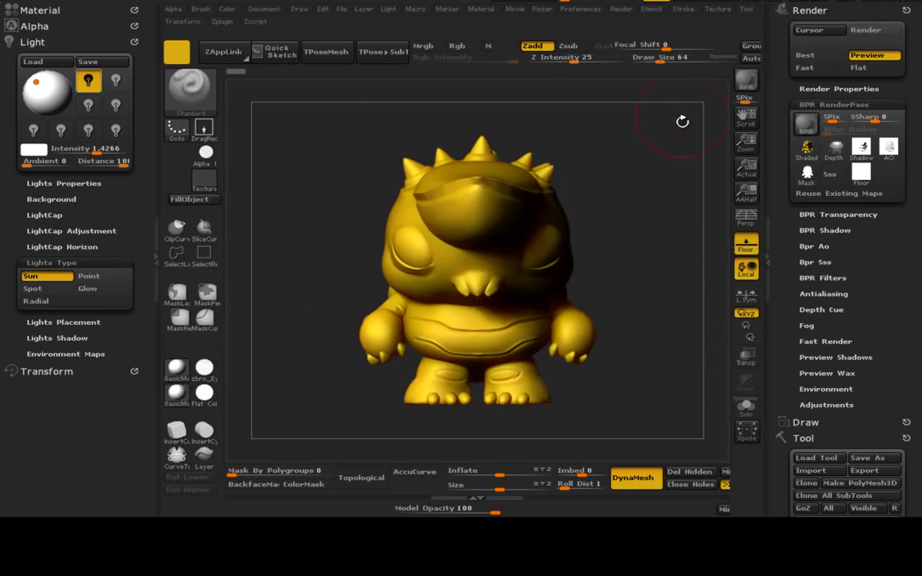
# Export the Depth, Shadow, AO and Mask passes as PSDs (BPR_Depth, BPR_Shadow, BPR_AO) into Tutorial.
pyautogui.moveTo(833, 156)
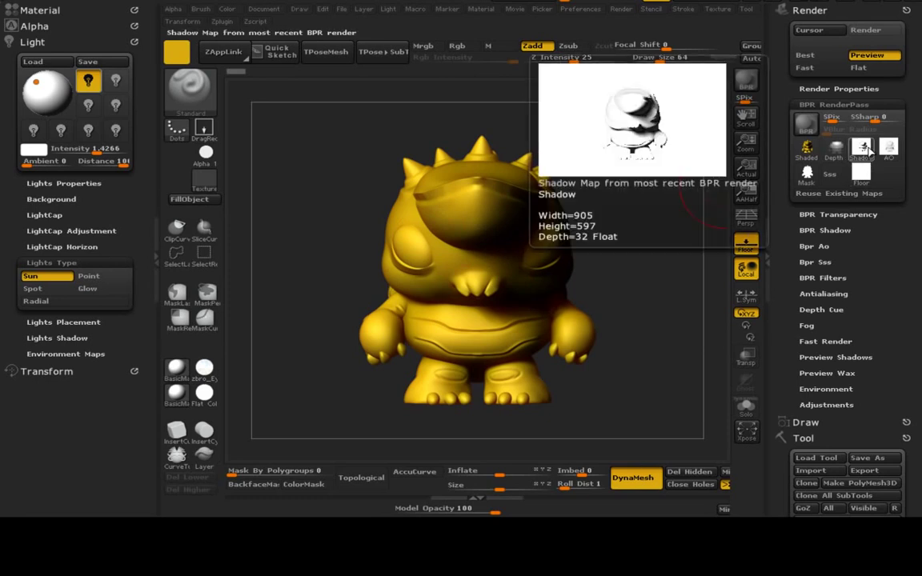
pyautogui.click(712, 192)
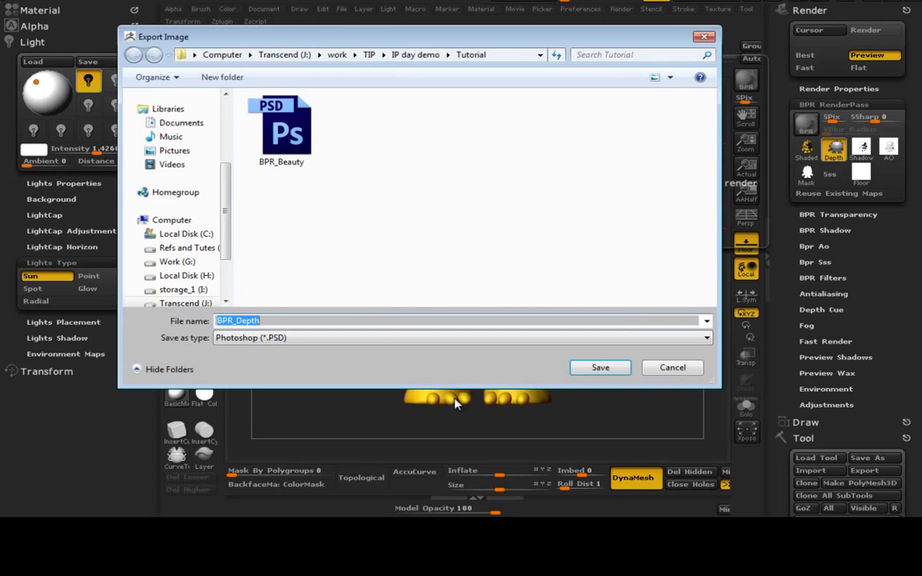
pyautogui.click(600, 369)
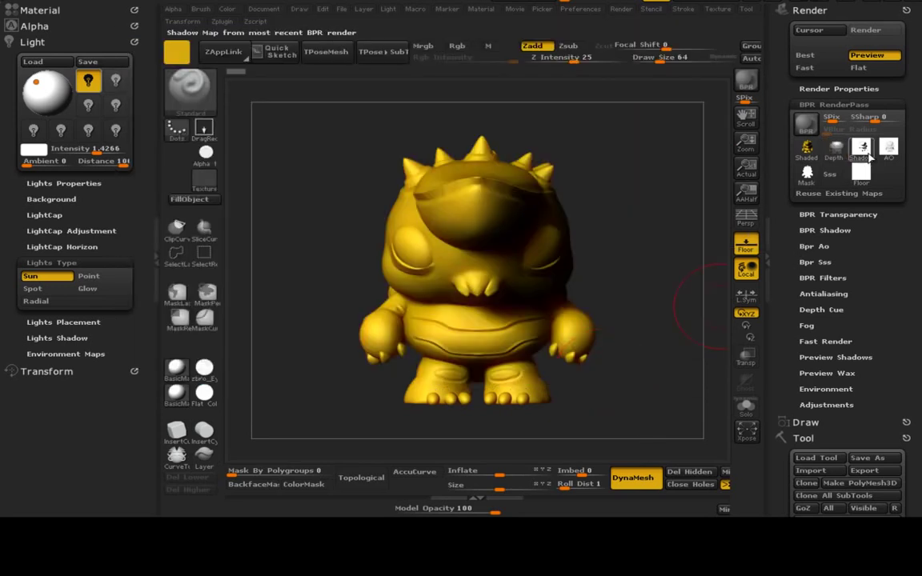
pyautogui.click(867, 154)
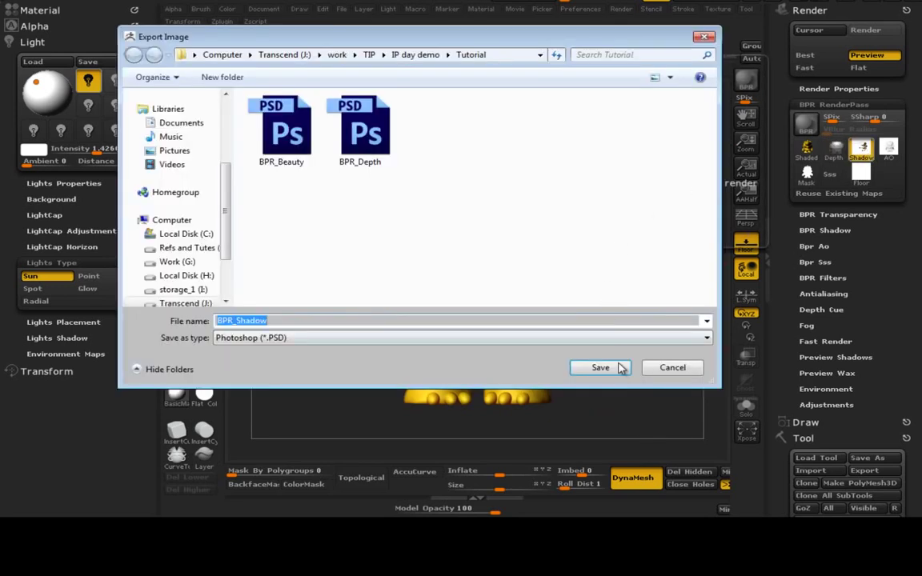
pyautogui.click(602, 368)
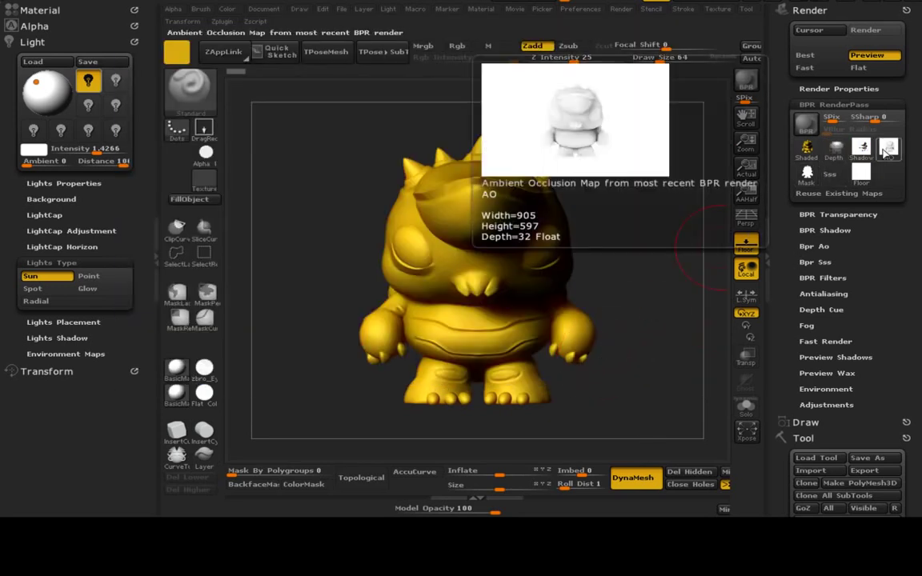
pyautogui.click(887, 152)
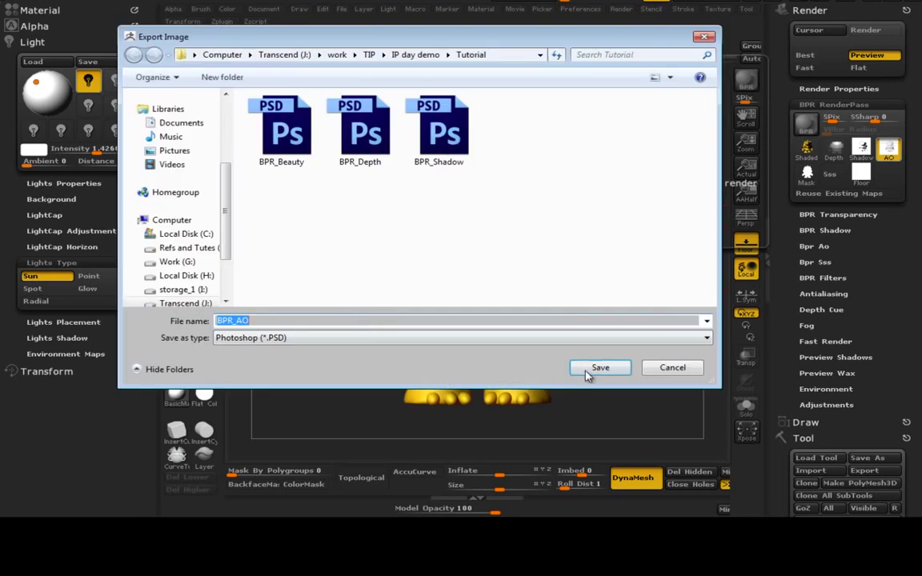
pyautogui.click(588, 373)
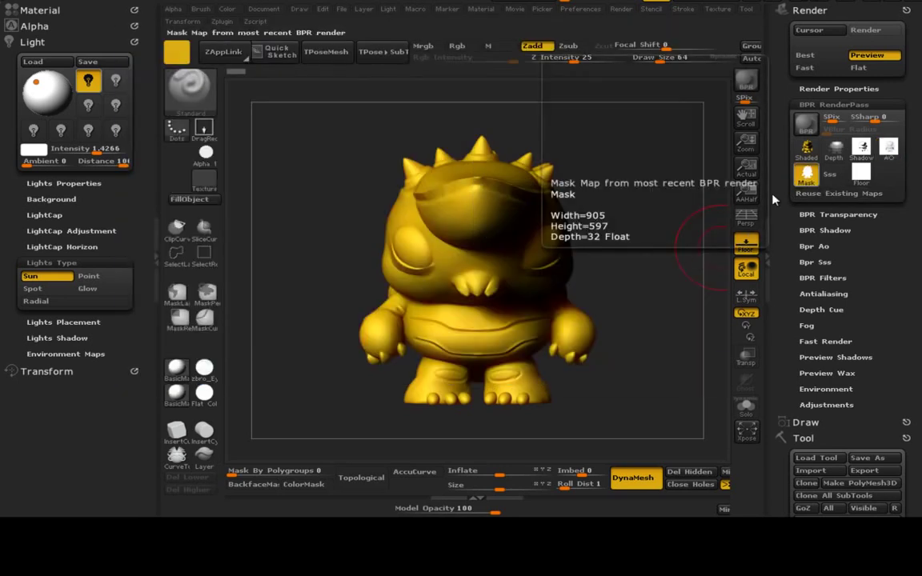
pyautogui.click(806, 174)
pyautogui.click(598, 366)
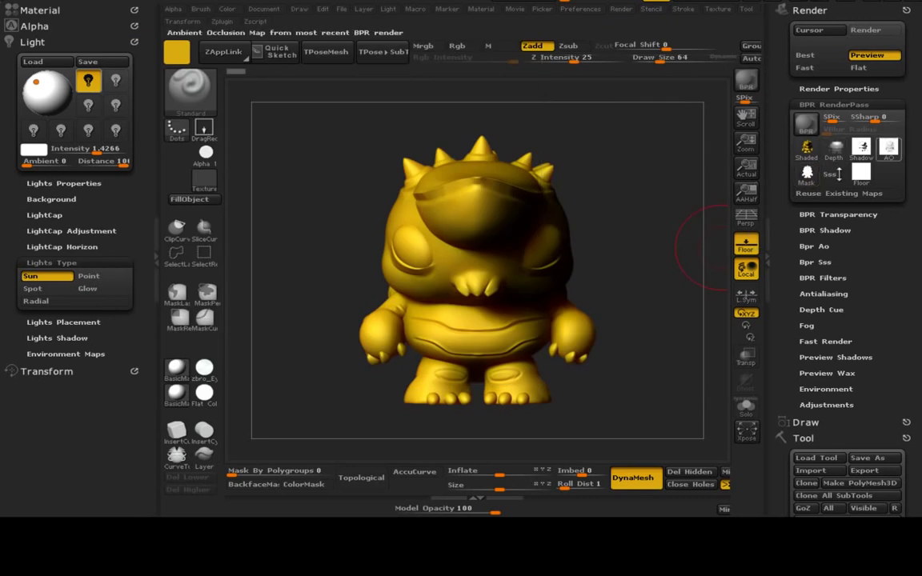
# Swap to the second light and drag it toward the creature's side at intensity 1.7397.
pyautogui.click(88, 81)
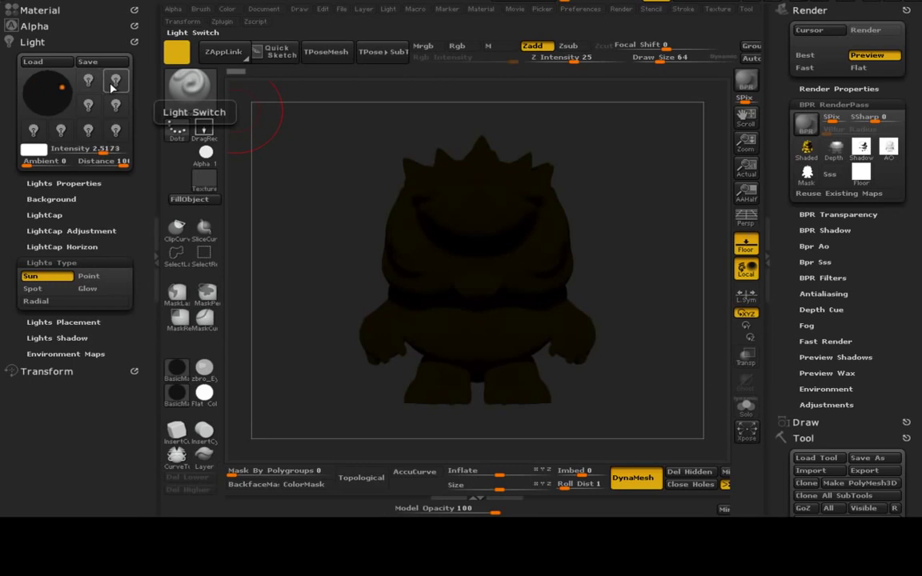
pyautogui.click(113, 82)
pyautogui.moveTo(61, 89)
pyautogui.mouseDown()
pyautogui.moveTo(46, 84)
pyautogui.moveTo(66, 86)
pyautogui.mouseUp()
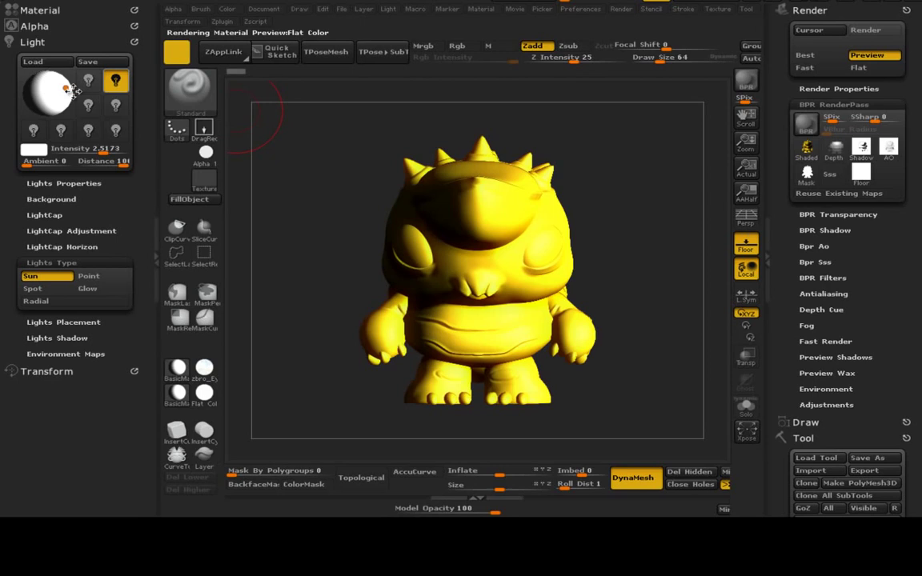
pyautogui.moveTo(95, 149); pyautogui.dragTo(108, 152)
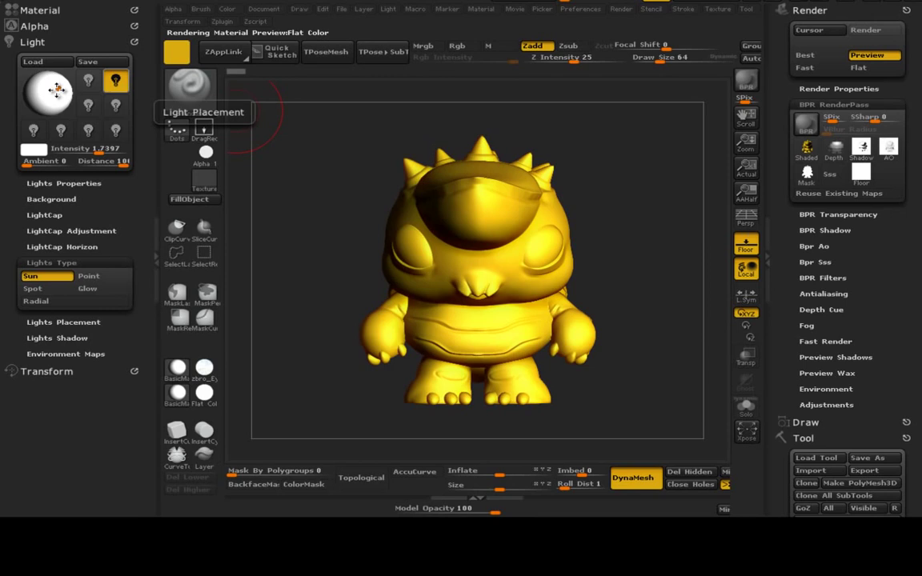
pyautogui.moveTo(63, 91); pyautogui.dragTo(9, 96)
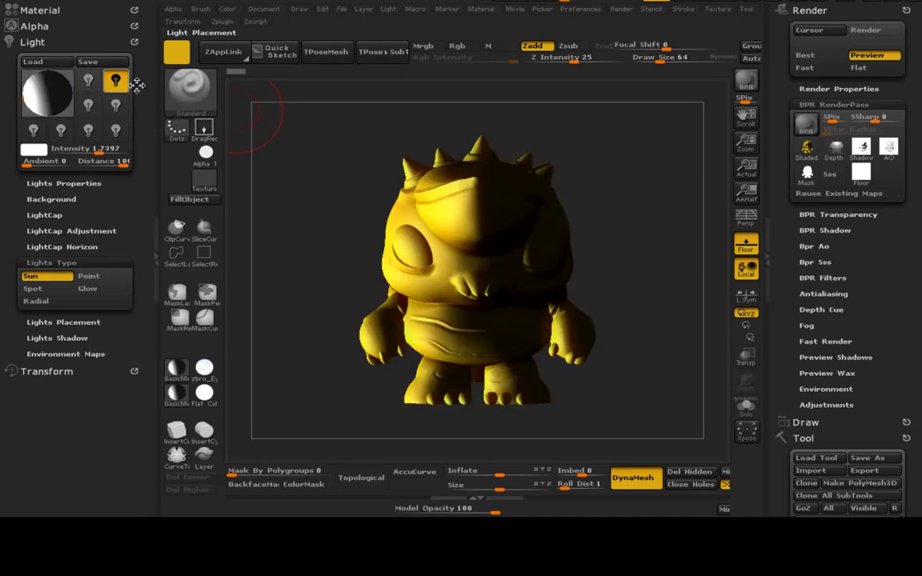
# Try light positions on the placement sphere, working from the right side to behind the creature.
pyautogui.click(69, 93)
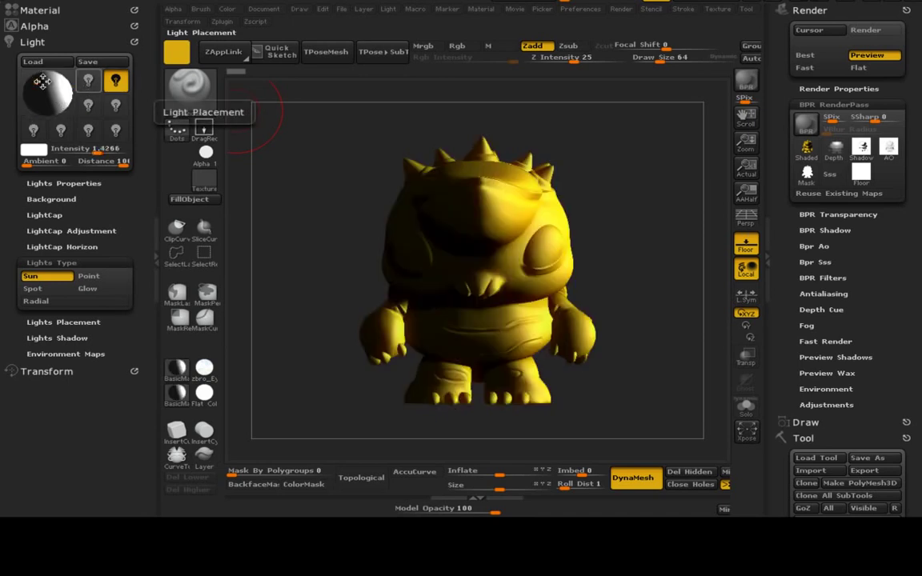
pyautogui.click(61, 88)
pyautogui.click(88, 89)
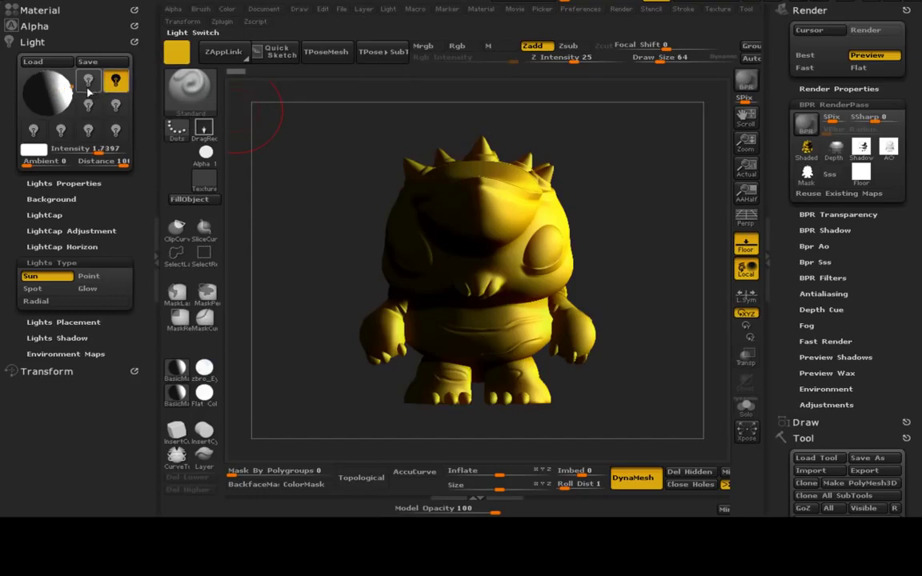
pyautogui.click(72, 86)
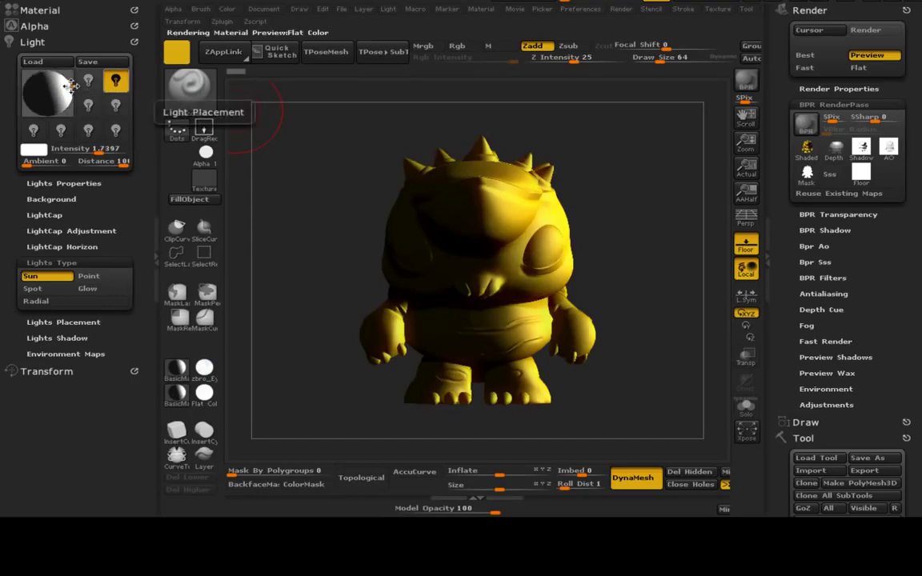
pyautogui.click(55, 88)
pyautogui.click(55, 88)
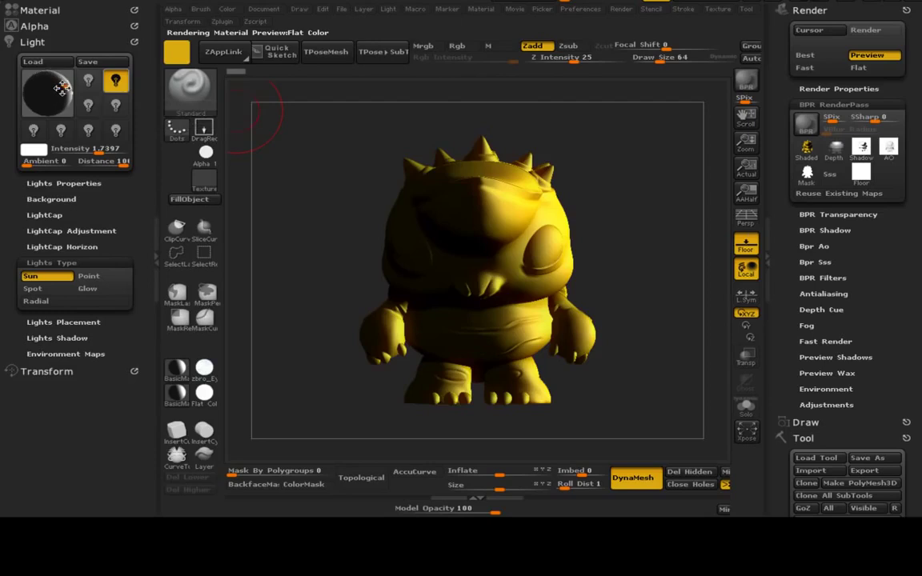
pyautogui.click(60, 89)
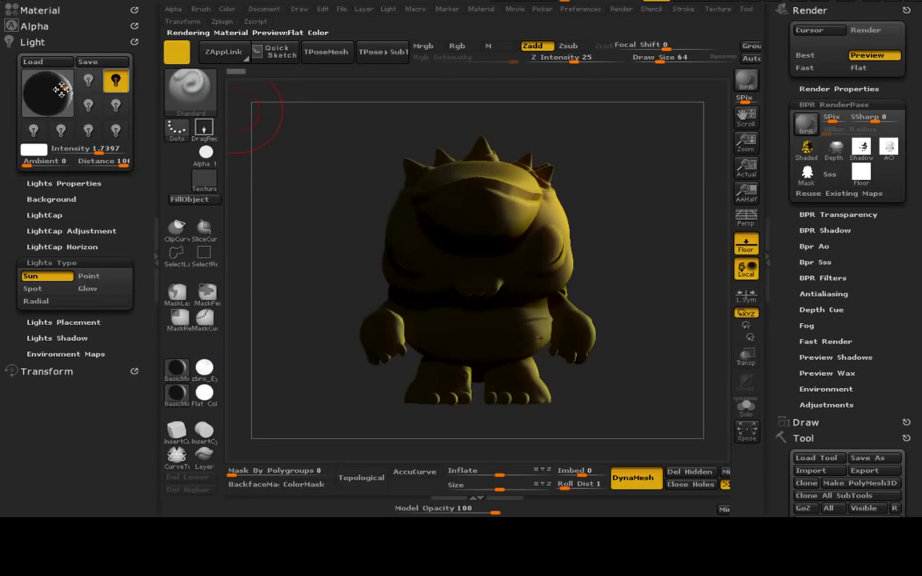
pyautogui.click(61, 90)
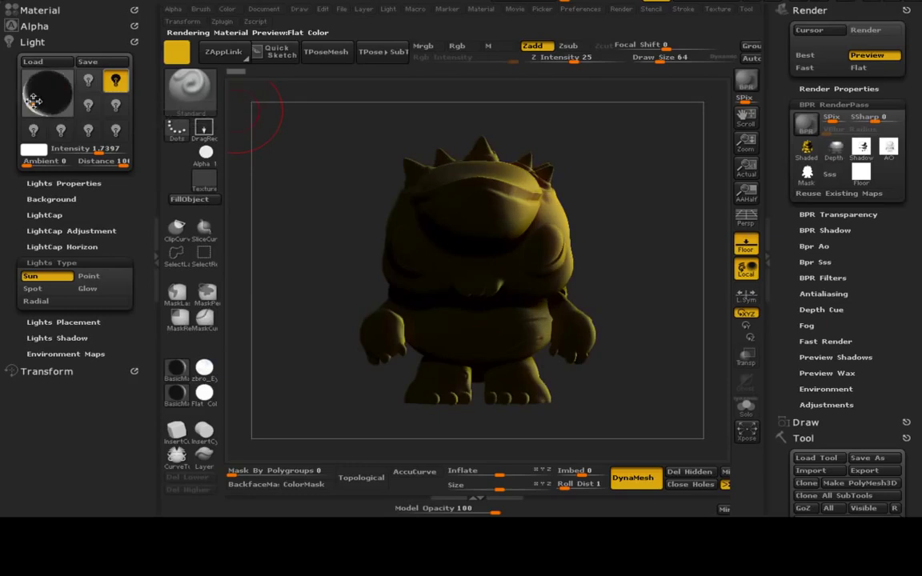
# Swing the light to the far left, then behind the creature, and raise intensity to 5.8618.
pyautogui.click(33, 99)
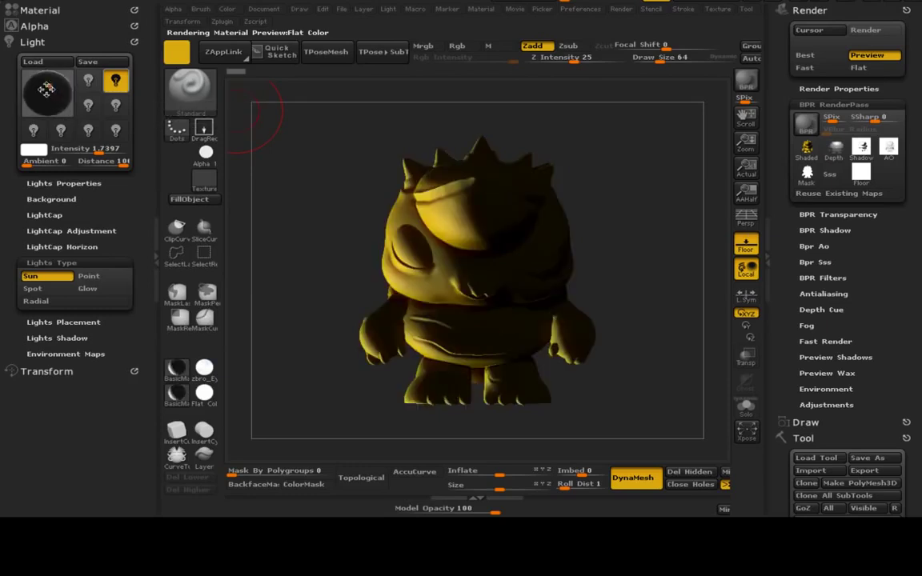
pyautogui.moveTo(45, 90); pyautogui.dragTo(24, 91)
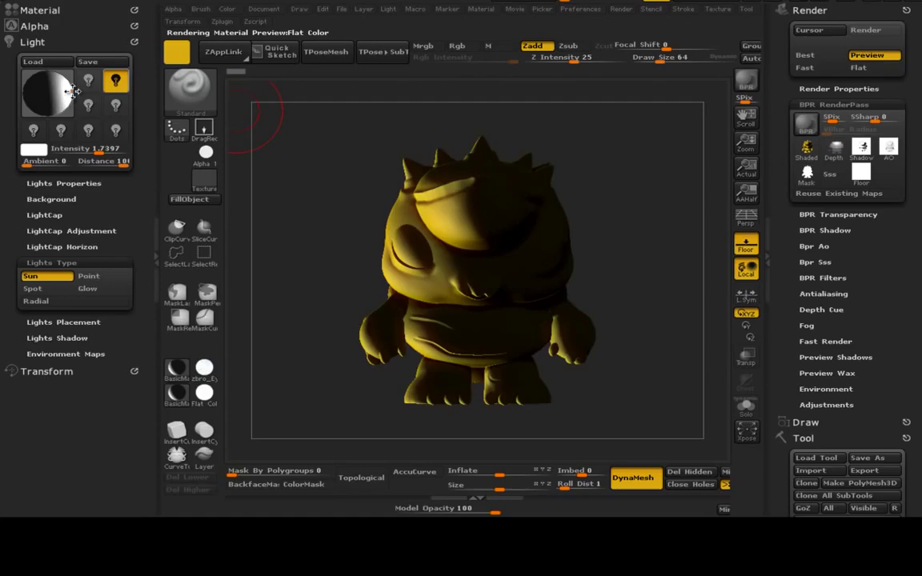
pyautogui.click(64, 91)
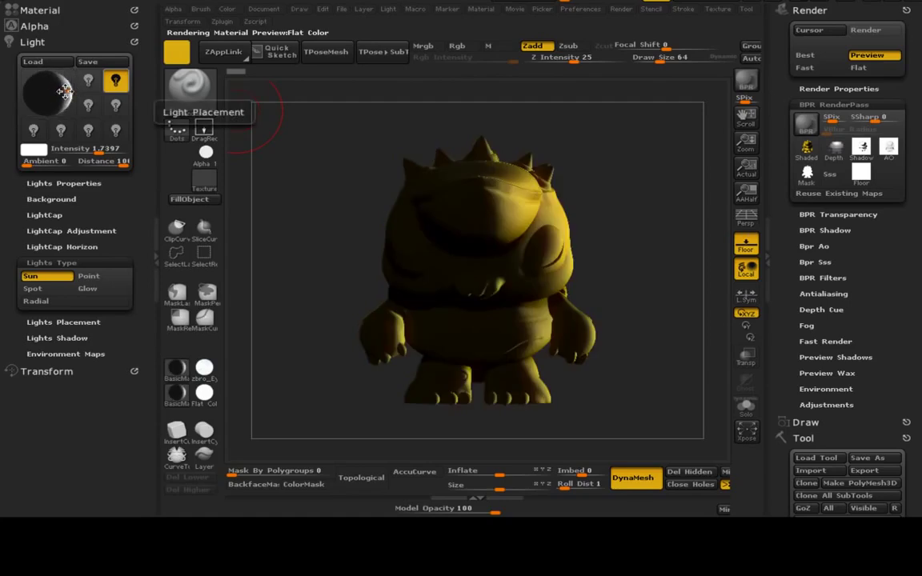
pyautogui.click(59, 93)
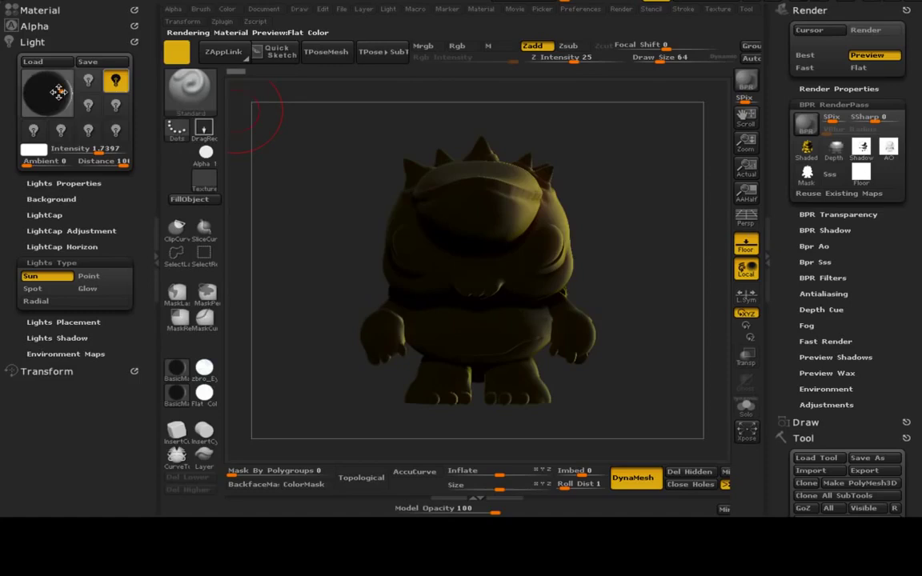
pyautogui.moveTo(93, 149)
pyautogui.mouseDown()
pyautogui.moveTo(120, 149)
pyautogui.moveTo(98, 151)
pyautogui.mouseUp()
# Settle the light intensity at 2.5173, fine-tune its direction, and render the creature with BPR.
pyautogui.click(62, 94)
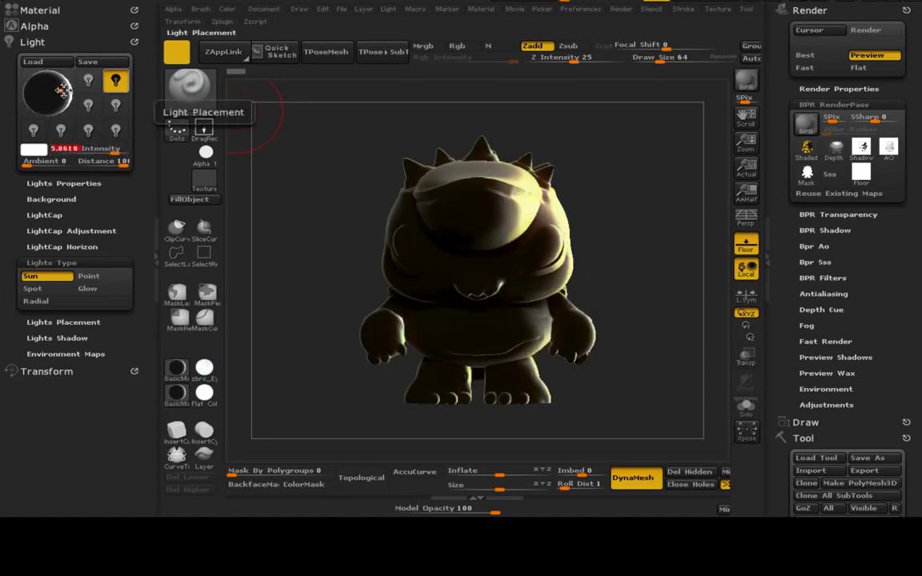
pyautogui.moveTo(63, 90); pyautogui.dragTo(59, 91)
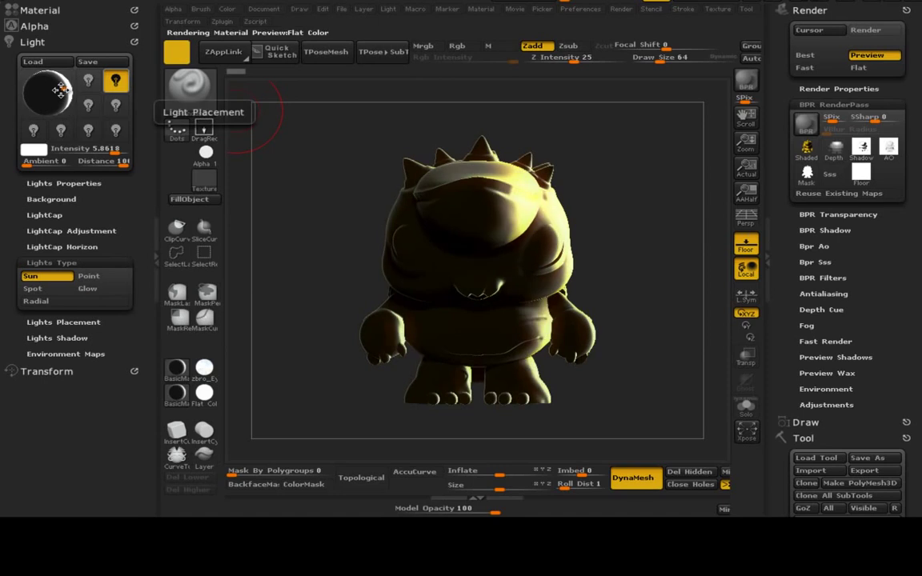
pyautogui.moveTo(97, 150); pyautogui.dragTo(90, 151)
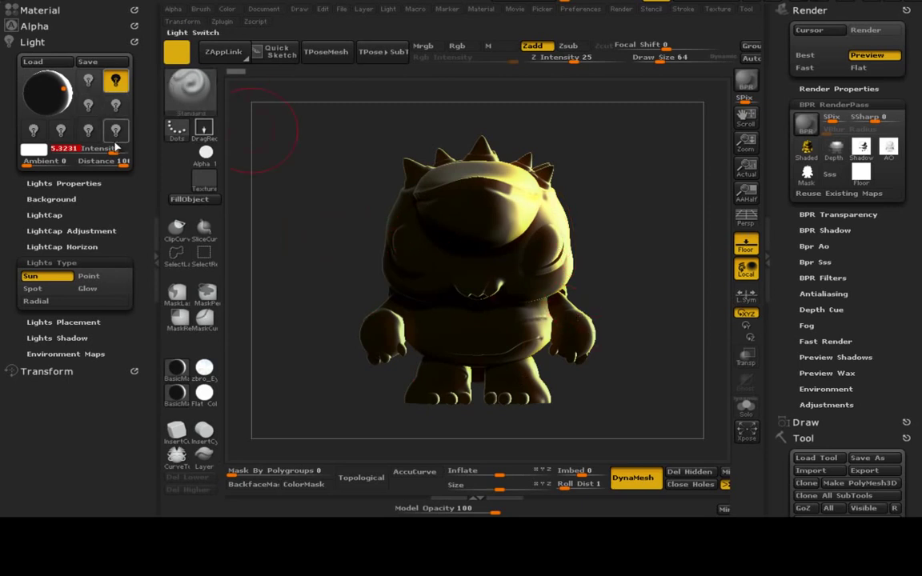
pyautogui.moveTo(116, 149); pyautogui.dragTo(134, 149)
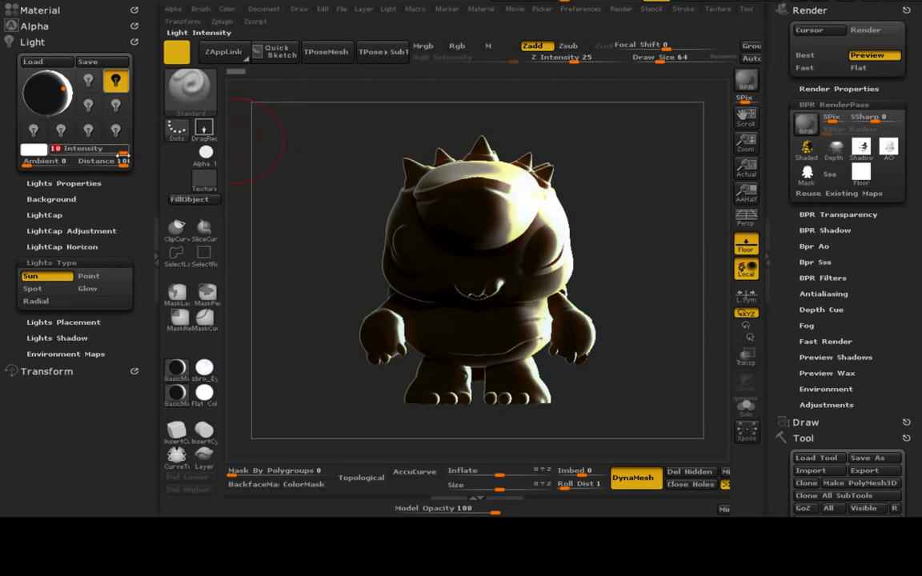
pyautogui.moveTo(120, 152); pyautogui.dragTo(107, 153)
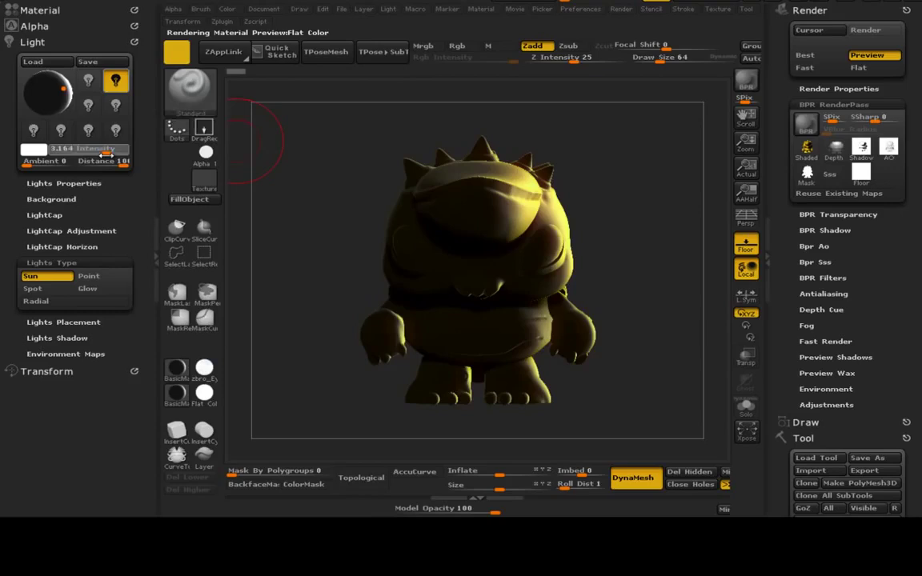
pyautogui.moveTo(106, 152); pyautogui.dragTo(101, 151)
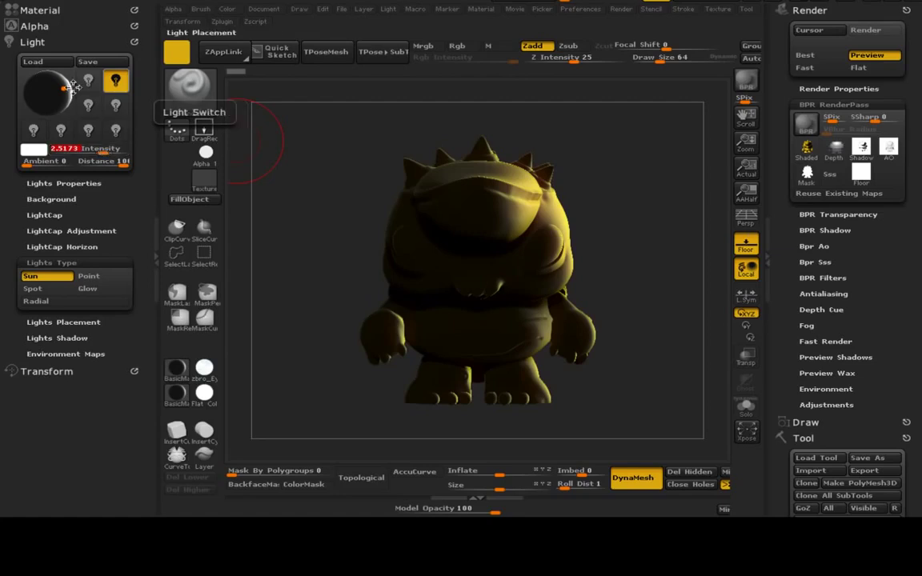
pyautogui.moveTo(64, 83)
pyautogui.mouseDown()
pyautogui.moveTo(47, 85)
pyautogui.moveTo(61, 90)
pyautogui.mouseUp()
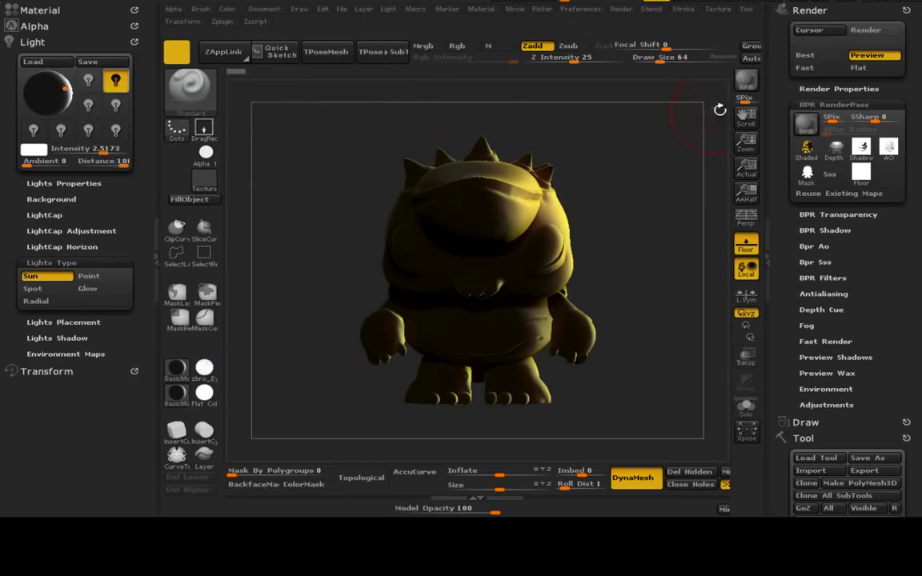
pyautogui.click(757, 84)
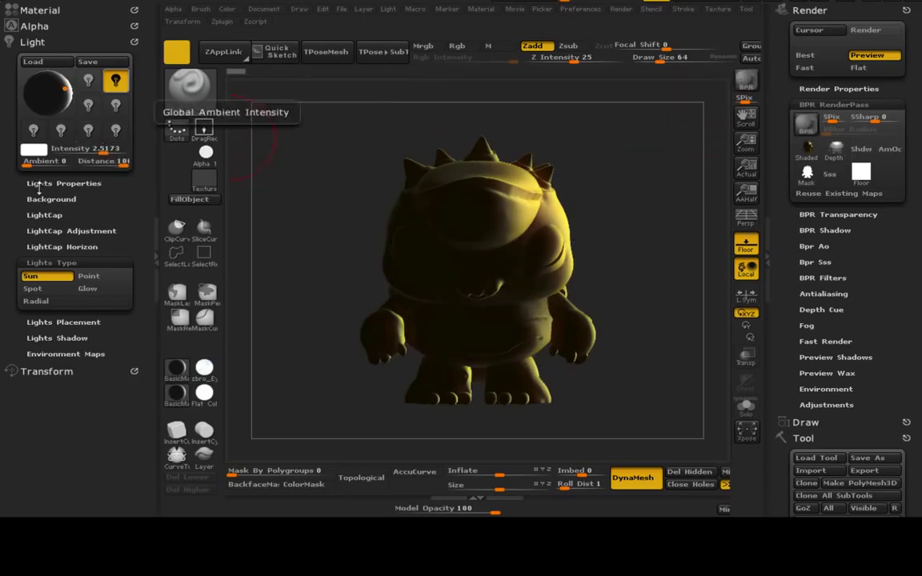
# Enable Shadow in the light's properties and run a fresh BPR render of the creature.
pyautogui.click(64, 183)
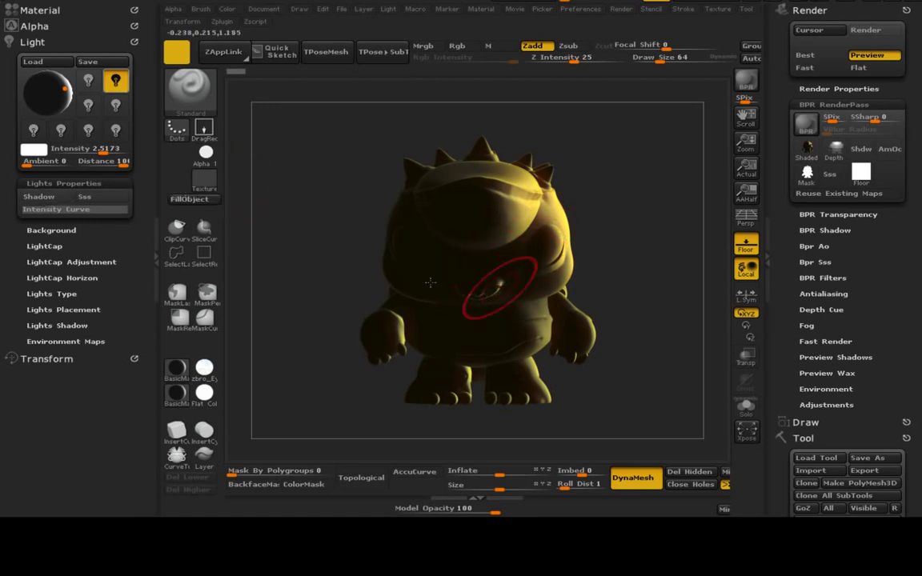
pyautogui.click(42, 197)
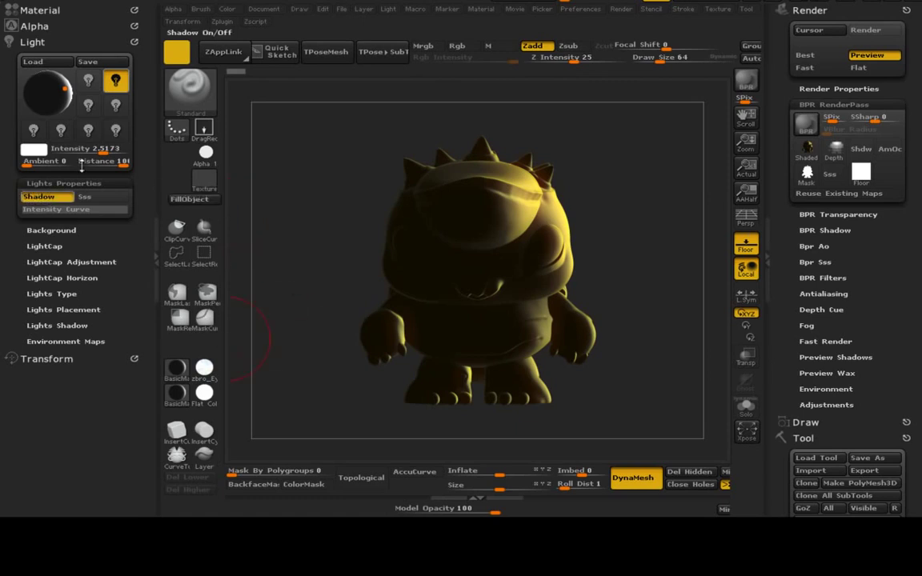
pyautogui.click(745, 81)
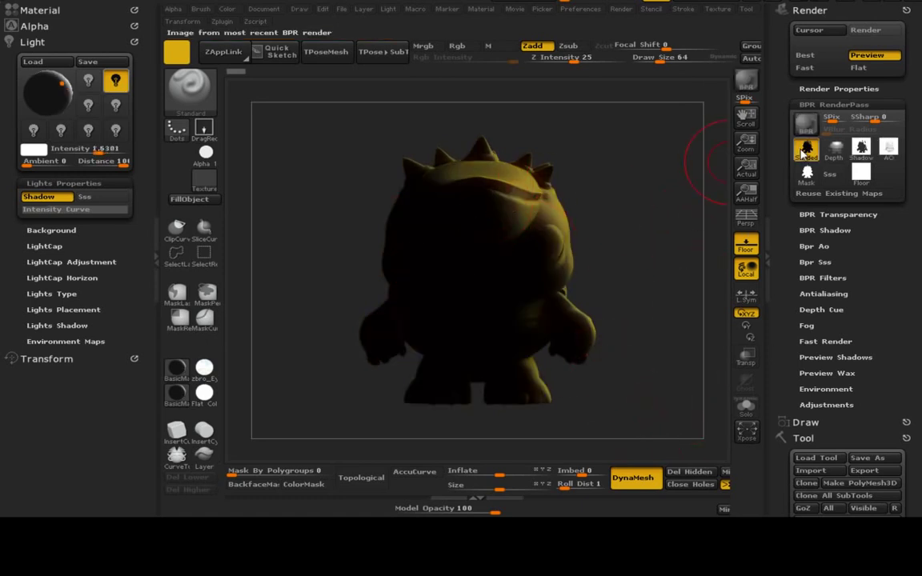
# Export the Shaded BPR pass, entering BPR_Rim as the PSD name in the Tutorial folder.
pyautogui.click(805, 153)
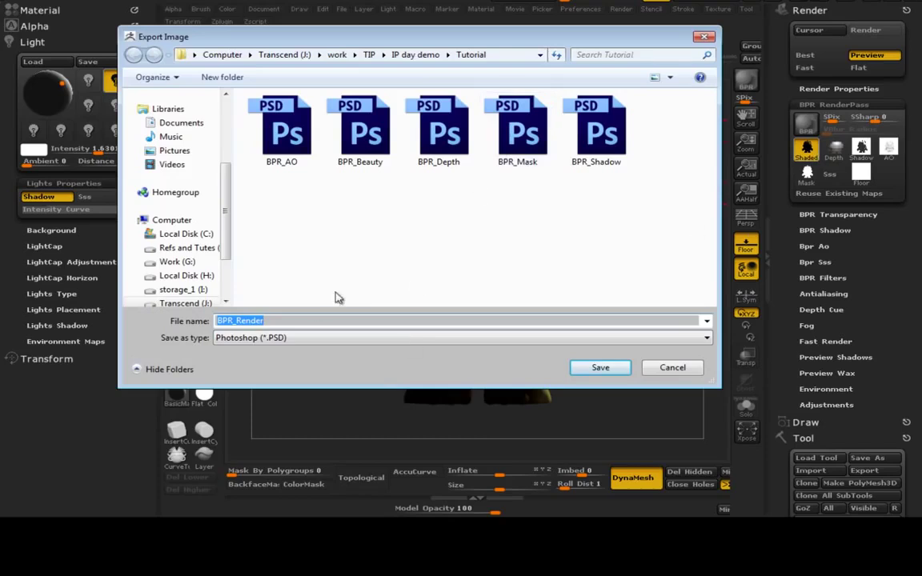
pyautogui.click(273, 320)
pyautogui.doubleClick(242, 321)
pyautogui.click(241, 321)
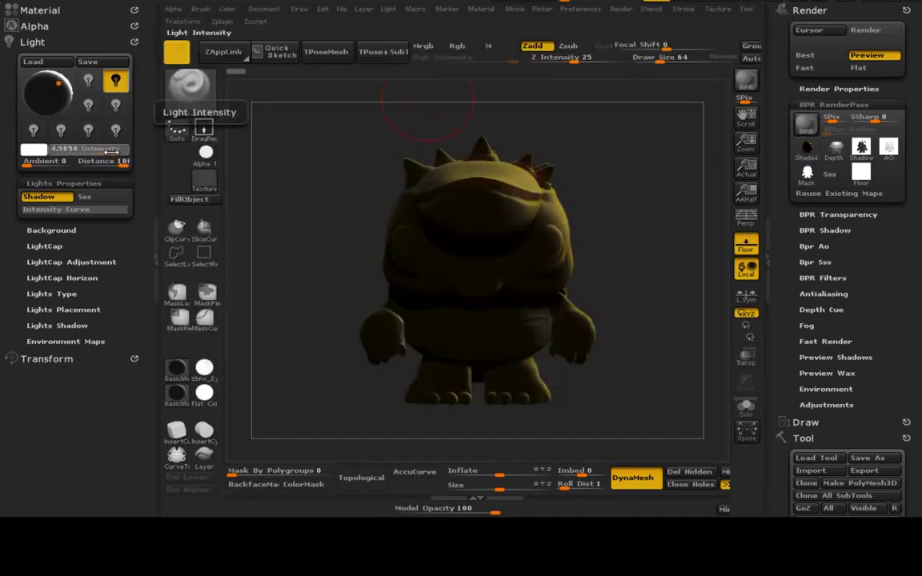
# Return to the scene and shift the light to the creature's right side.
pyautogui.click(118, 149)
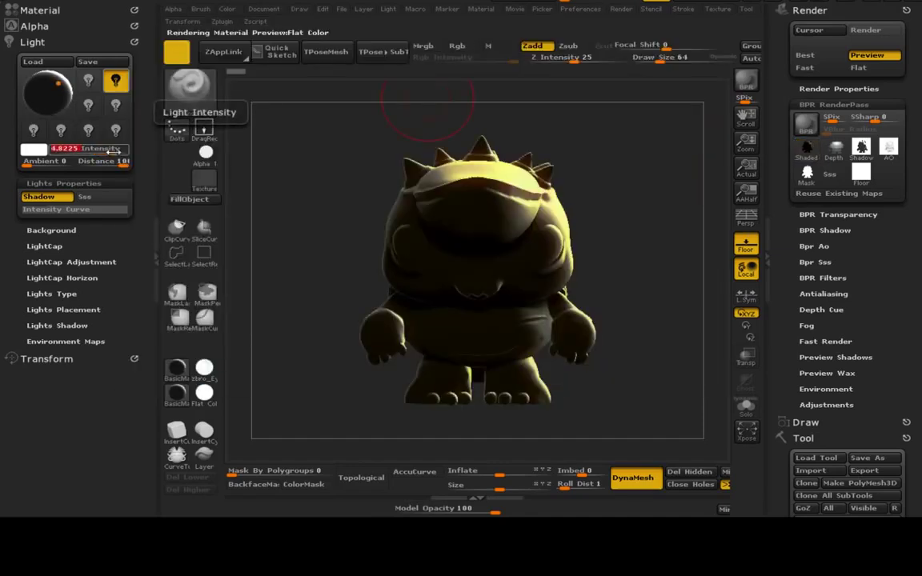
pyautogui.click(746, 80)
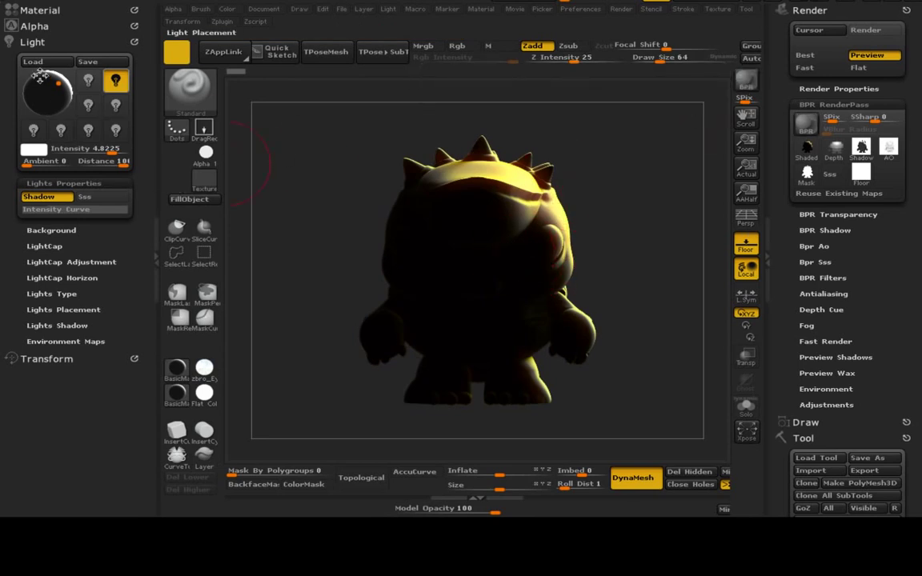
pyautogui.moveTo(52, 85); pyautogui.dragTo(59, 84)
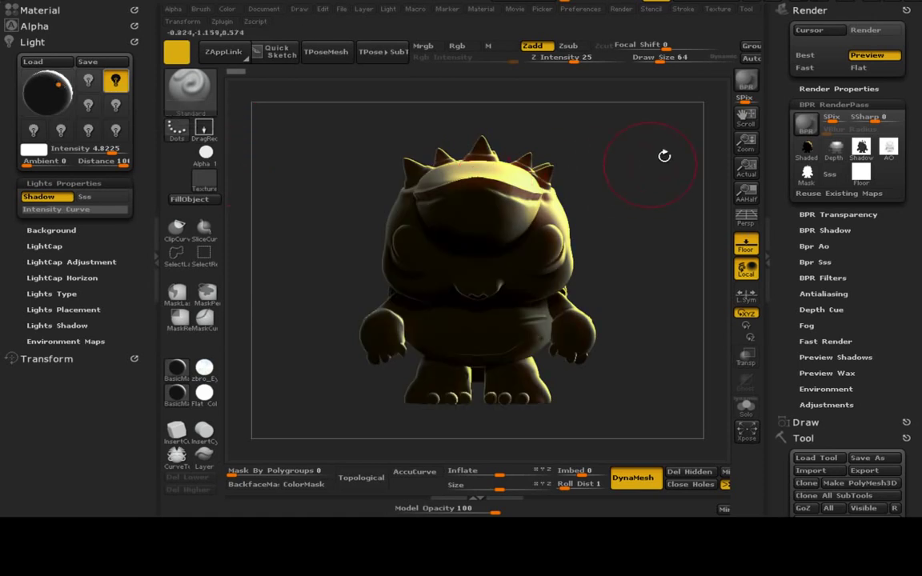
# Re-render with shadows and open the Export Image dialog for the Shaded pass.
pyautogui.click(752, 77)
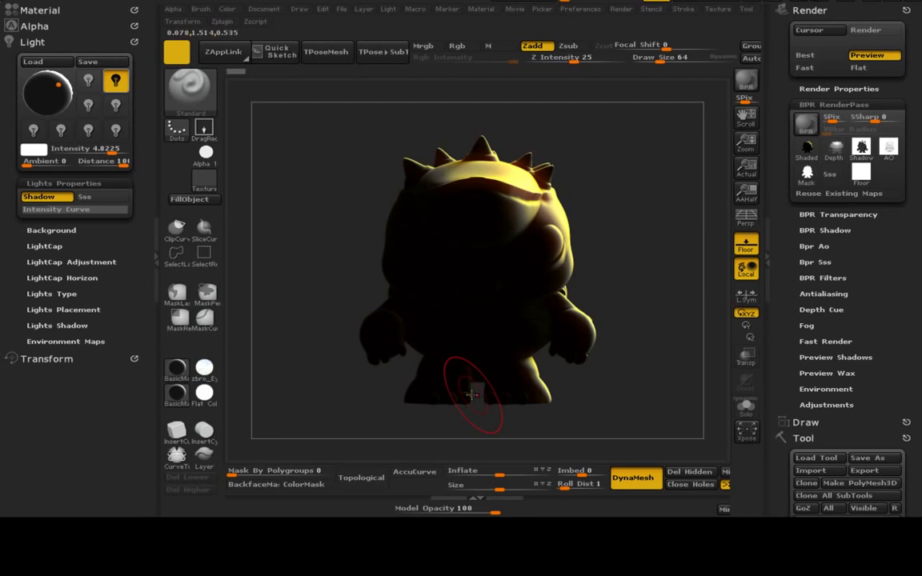
pyautogui.click(807, 151)
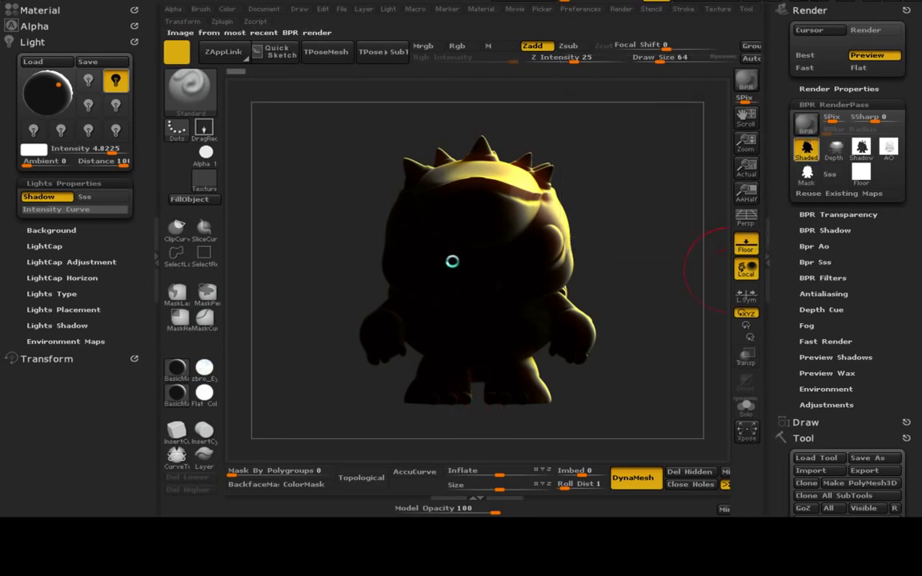
pyautogui.moveTo(183, 29); pyautogui.dragTo(335, 93)
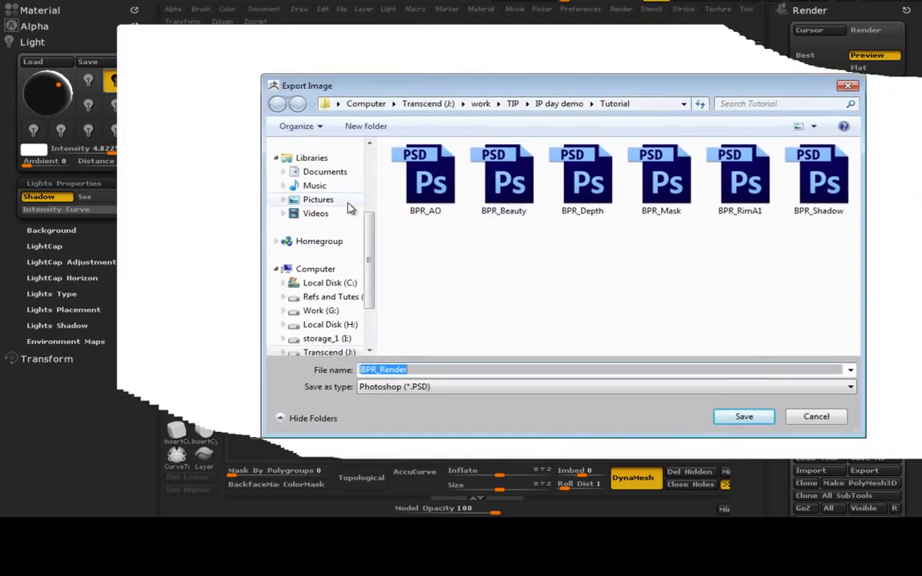
# Save the Shaded pass export as BPR_RimA2 in the Tutorial folder.
pyautogui.click(763, 196)
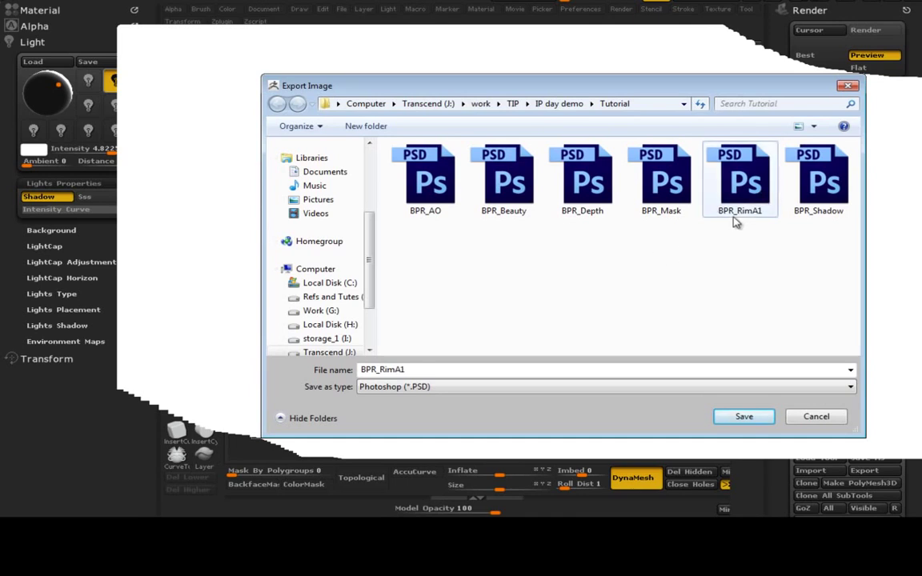
pyautogui.doubleClick(400, 371)
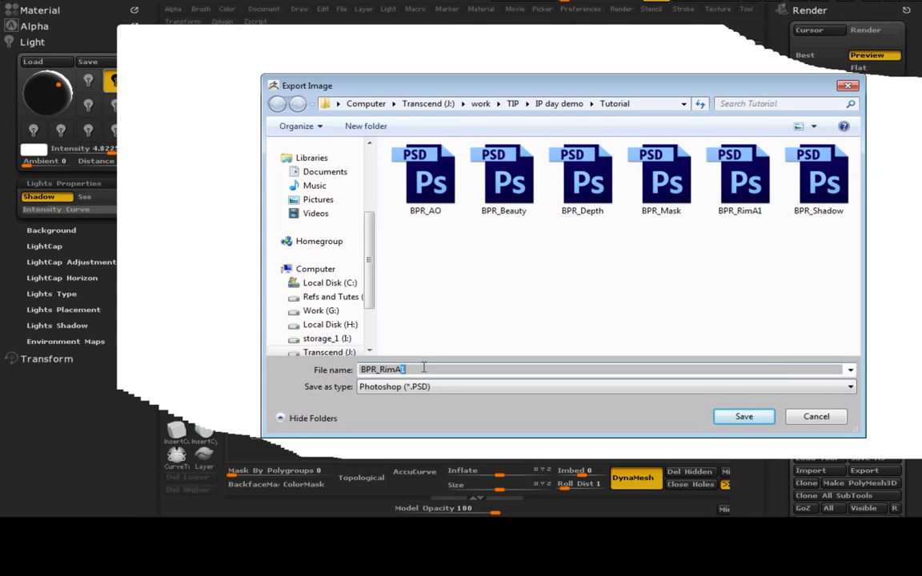
pyautogui.press('Return')
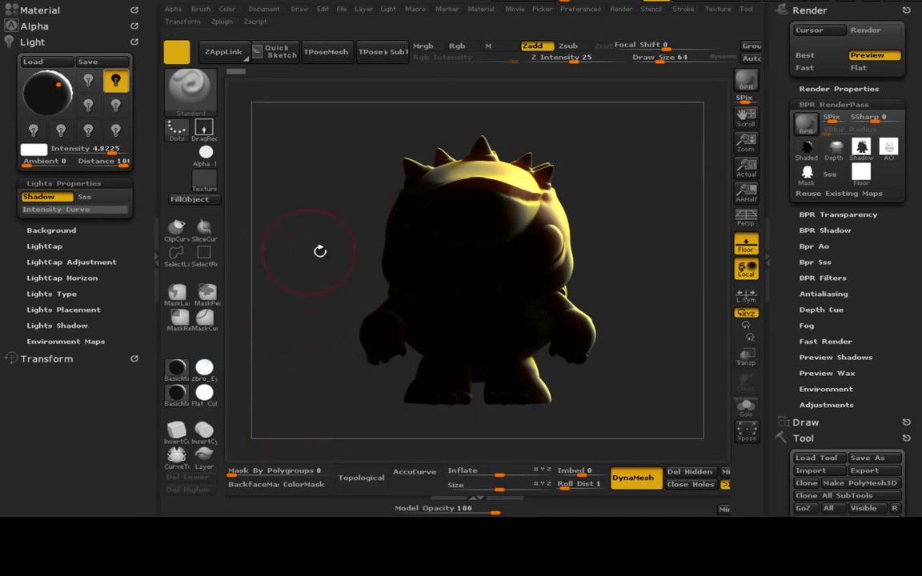
# Check the Tutorial folder's PSD passes, cancel the depth export, and open the folder in Explorer.
pyautogui.click(822, 155)
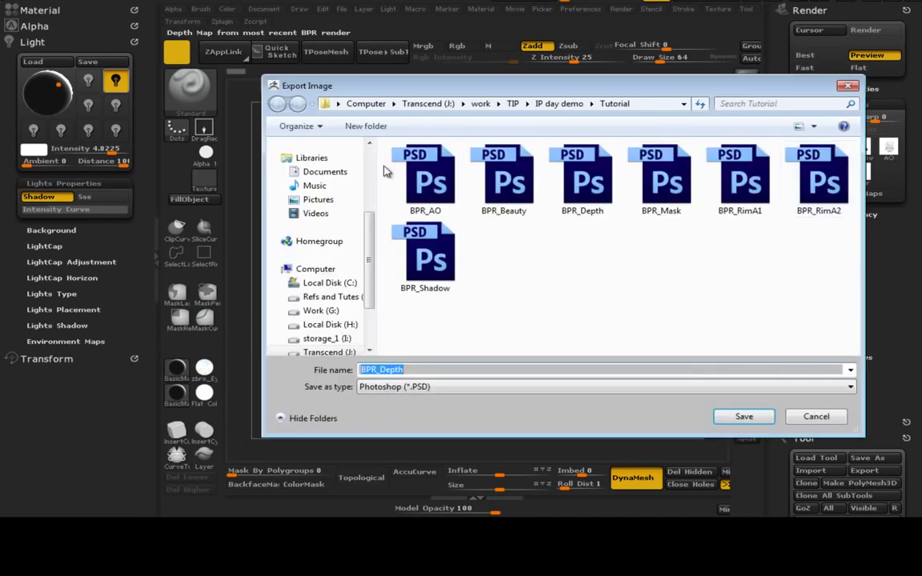
pyautogui.click(424, 180)
pyautogui.rightClick(443, 193)
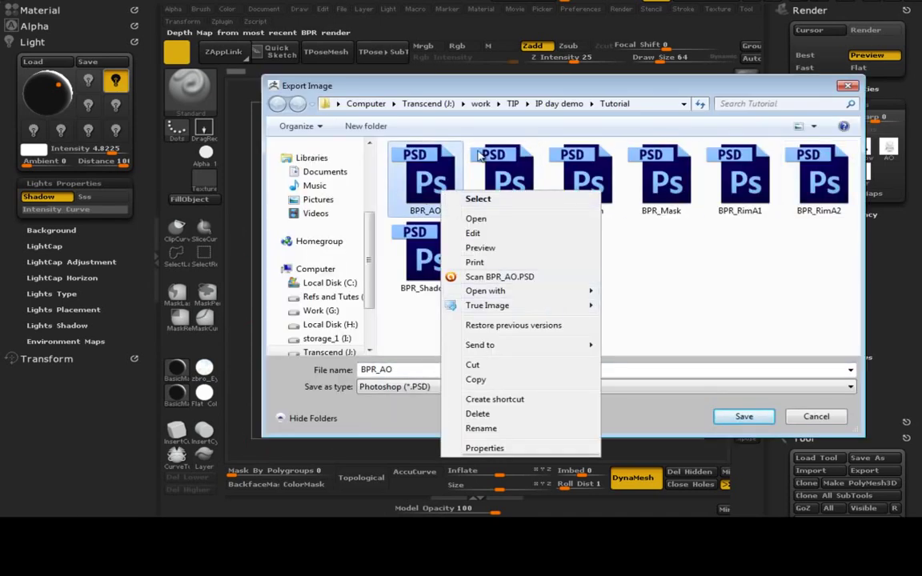
pyautogui.click(489, 151)
pyautogui.rightClick(490, 152)
pyautogui.moveTo(626, 255)
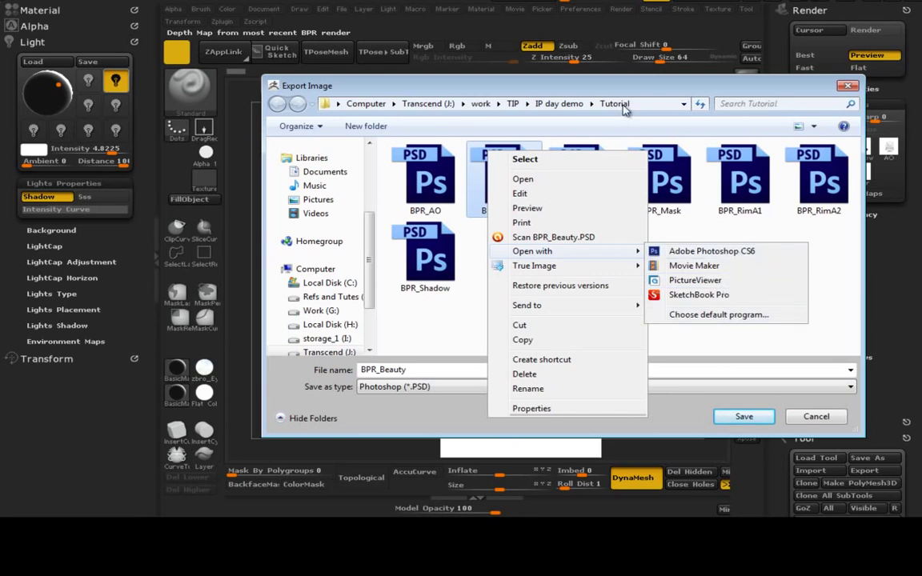
pyautogui.click(583, 99)
pyautogui.click(816, 416)
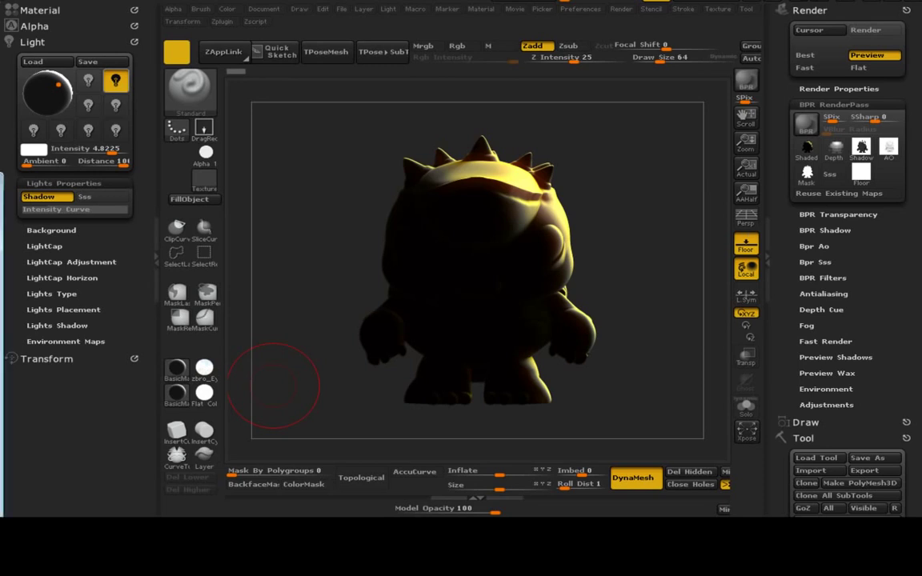
pyautogui.hotkey('alt', 'Tab')
pyautogui.click(363, 192)
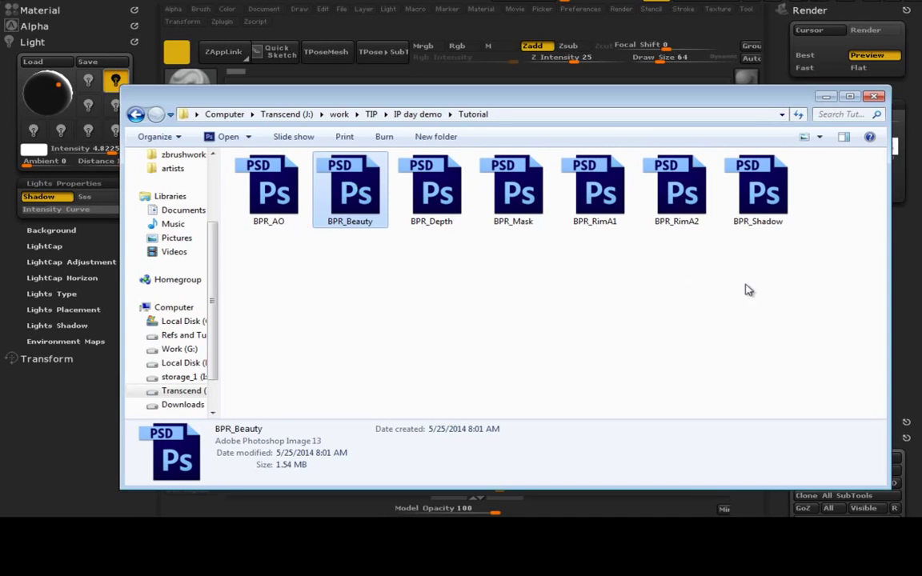
# Place all seven exported PSD passes from the Tutorial folder into BPR_Beauty.PSD.
pyautogui.hotkey('alt', 'Tab')
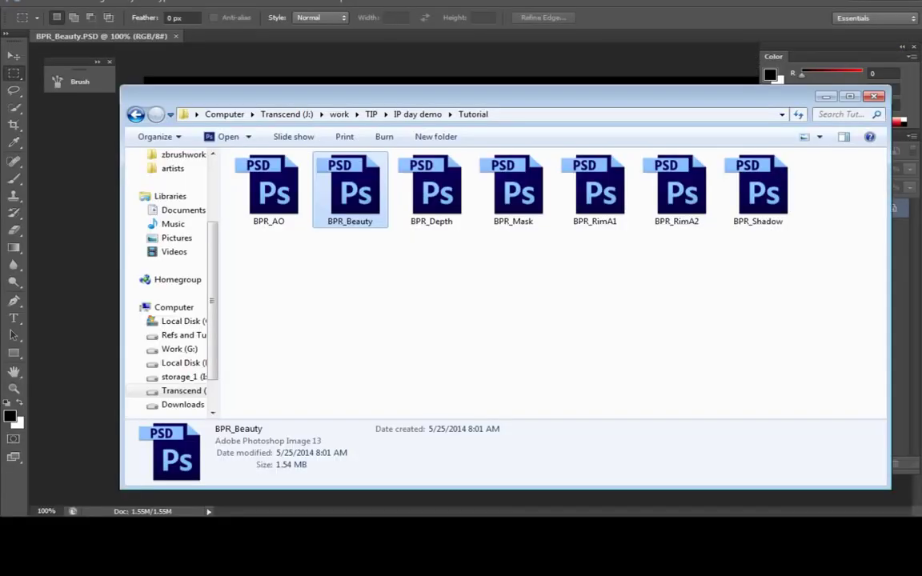
pyautogui.moveTo(260, 246); pyautogui.dragTo(775, 130)
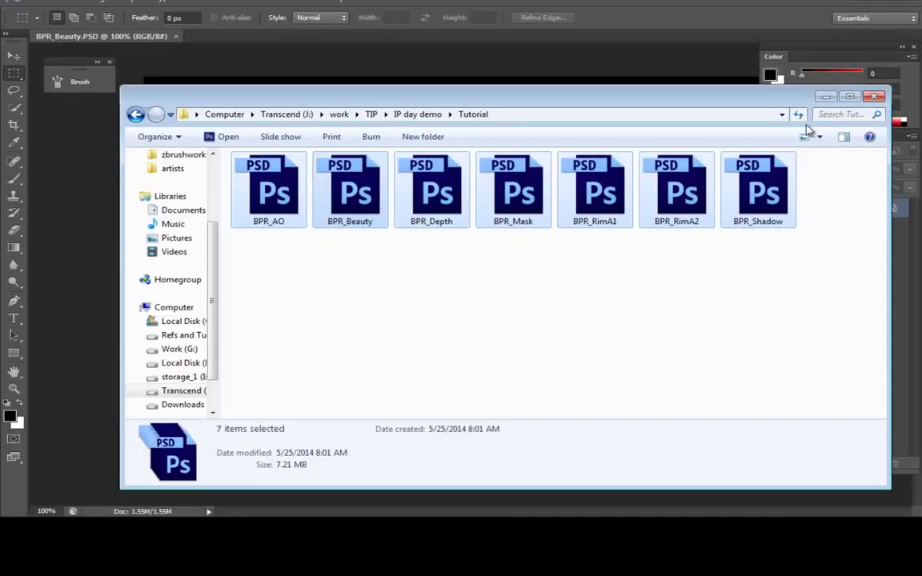
pyautogui.moveTo(722, 105); pyautogui.dragTo(412, 187)
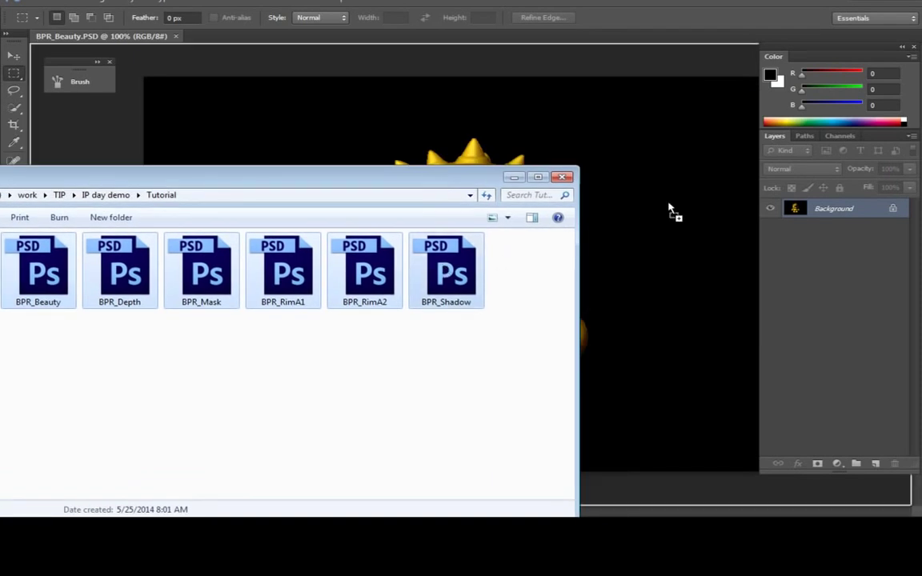
pyautogui.moveTo(671, 210); pyautogui.dragTo(667, 206)
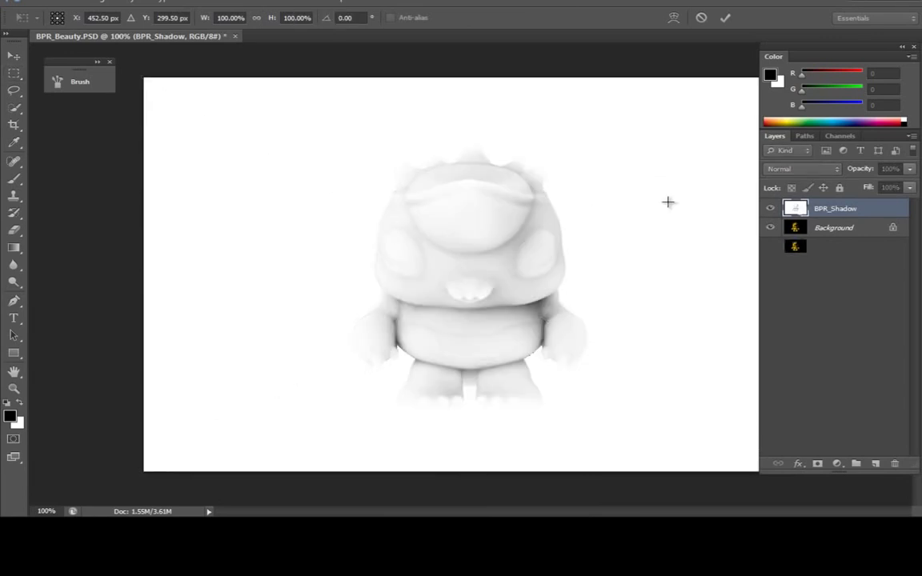
pyautogui.press('Return')
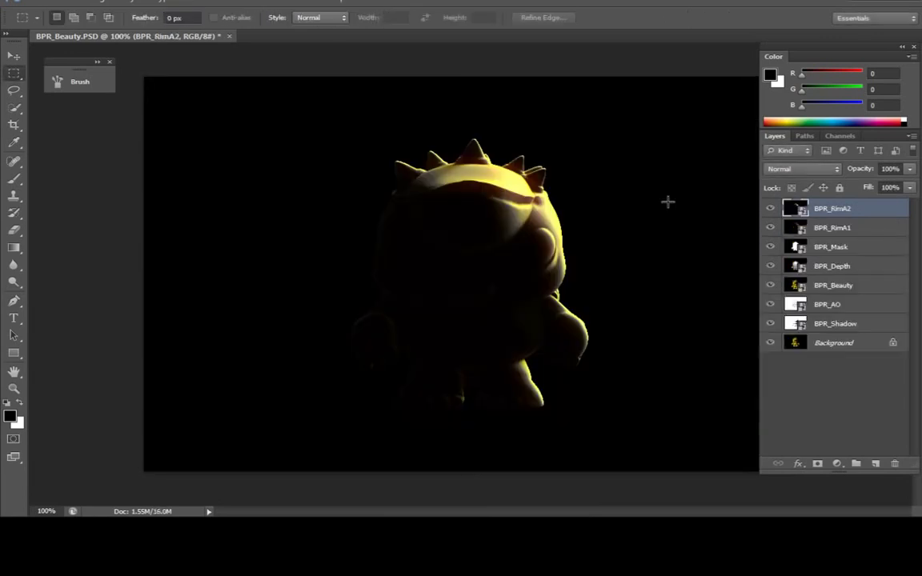
# Rasterize the seven placed pass layers.
pyautogui.keyDown('shift'); pyautogui.click(831, 323); pyautogui.keyUp('shift')
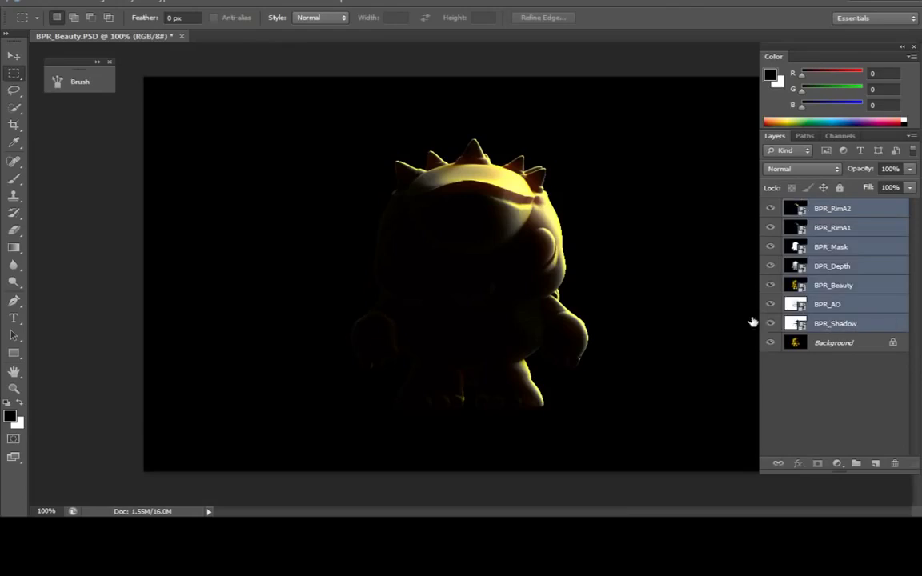
pyautogui.rightClick(817, 284)
pyautogui.click(781, 190)
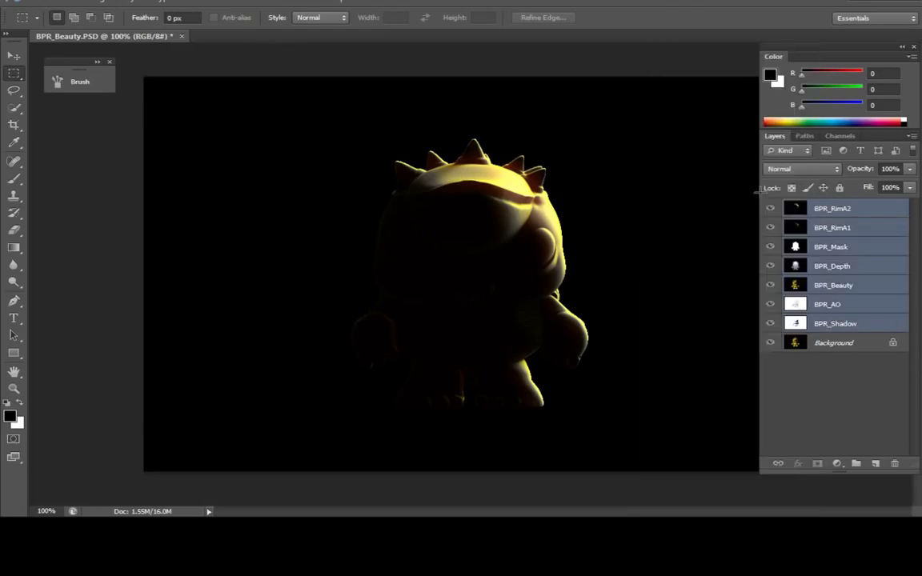
# Hide all layers, then show only the black Background and BPR_Beauty moved just above it.
pyautogui.click(823, 344)
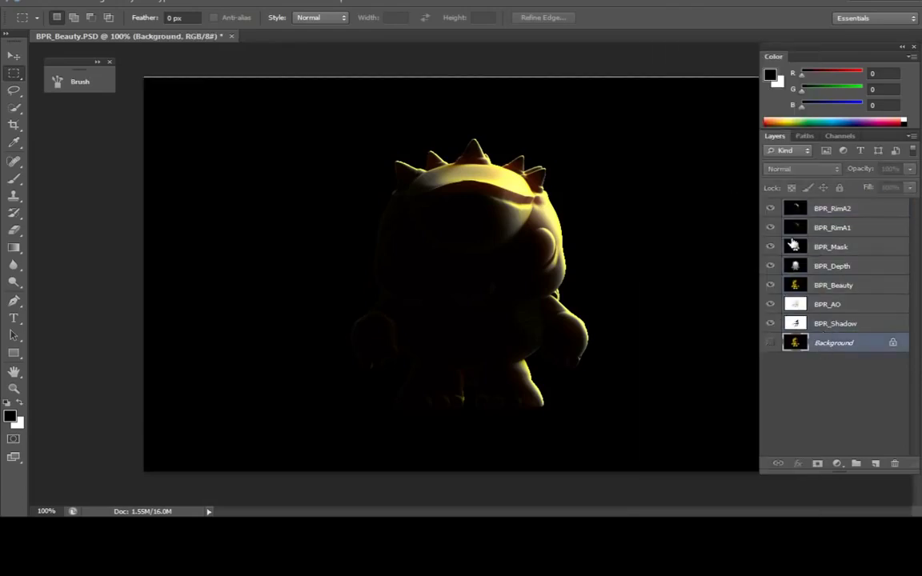
pyautogui.moveTo(770, 210); pyautogui.dragTo(771, 322)
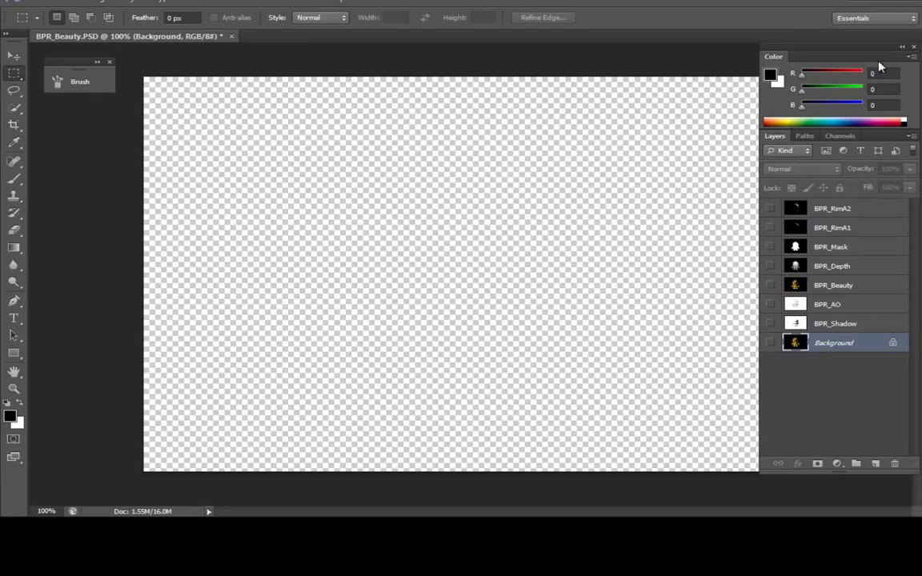
pyautogui.click(910, 62)
pyautogui.click(875, 93)
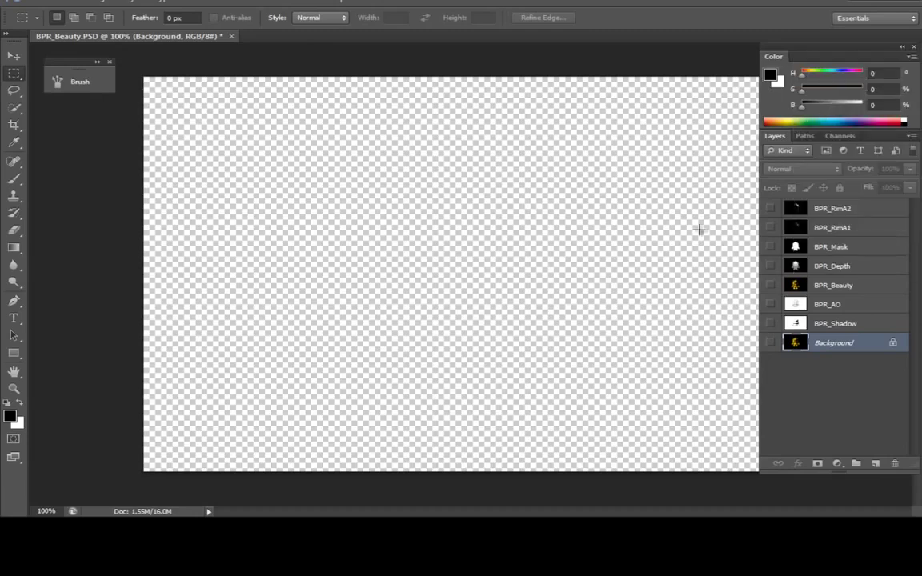
pyautogui.press('b')
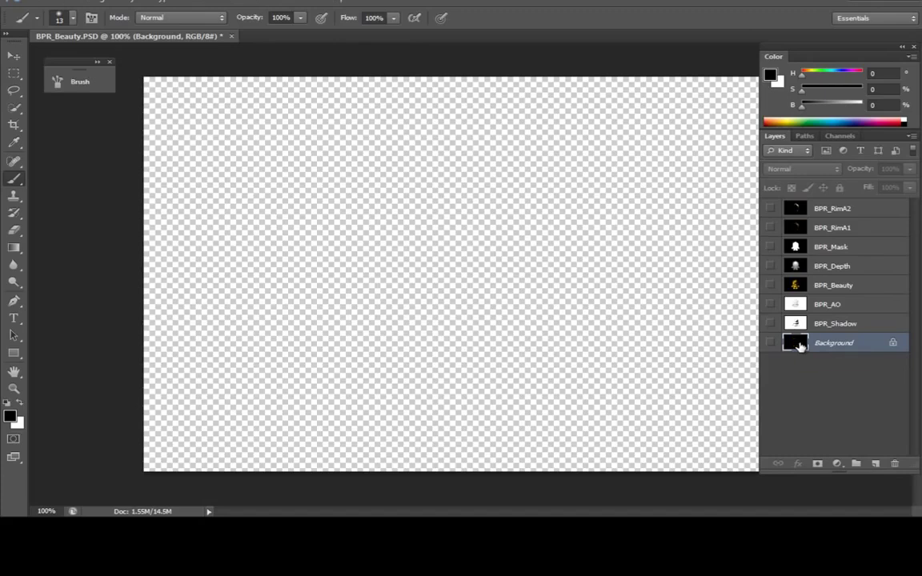
pyautogui.click(770, 344)
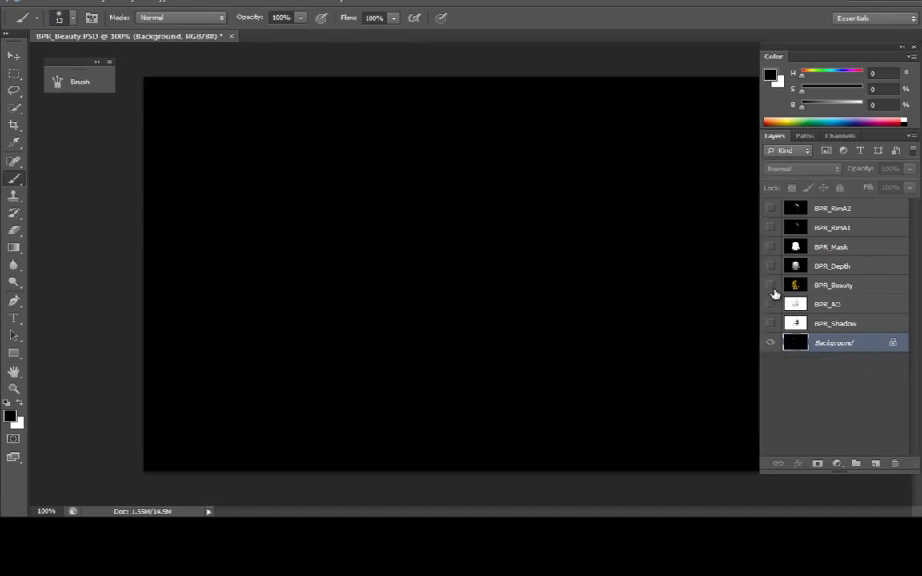
pyautogui.click(770, 285)
pyautogui.moveTo(833, 285); pyautogui.dragTo(840, 326)
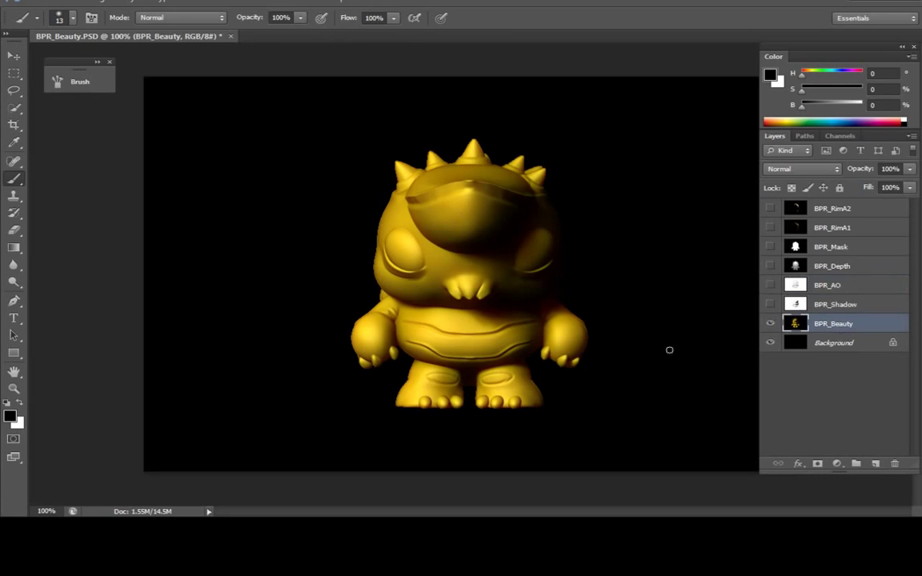
# Show and select the BPR_AO layer and zoom in on the character.
pyautogui.moveTo(546, 334)
pyautogui.mouseDown()
pyautogui.moveTo(597, 334)
pyautogui.moveTo(623, 319)
pyautogui.mouseUp()
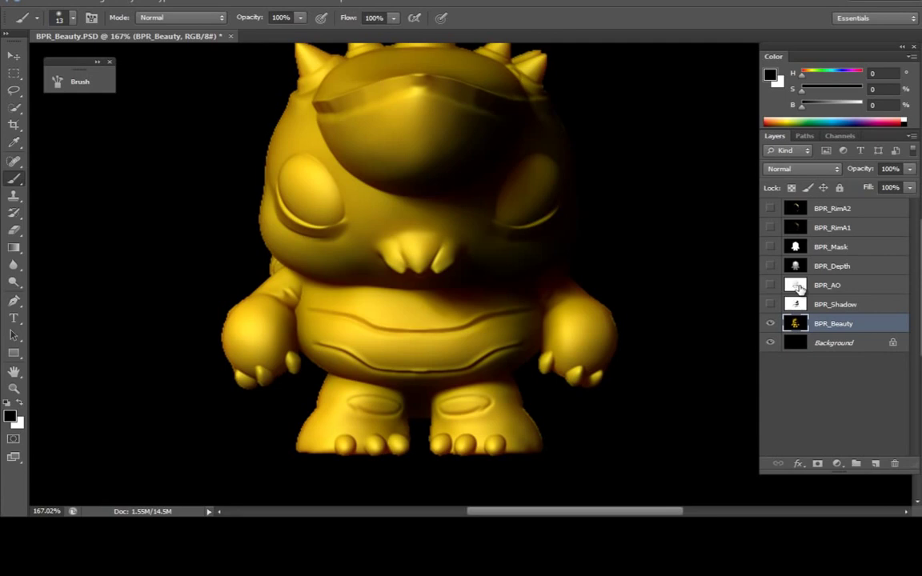
pyautogui.click(770, 285)
pyautogui.click(828, 284)
pyautogui.press('z')
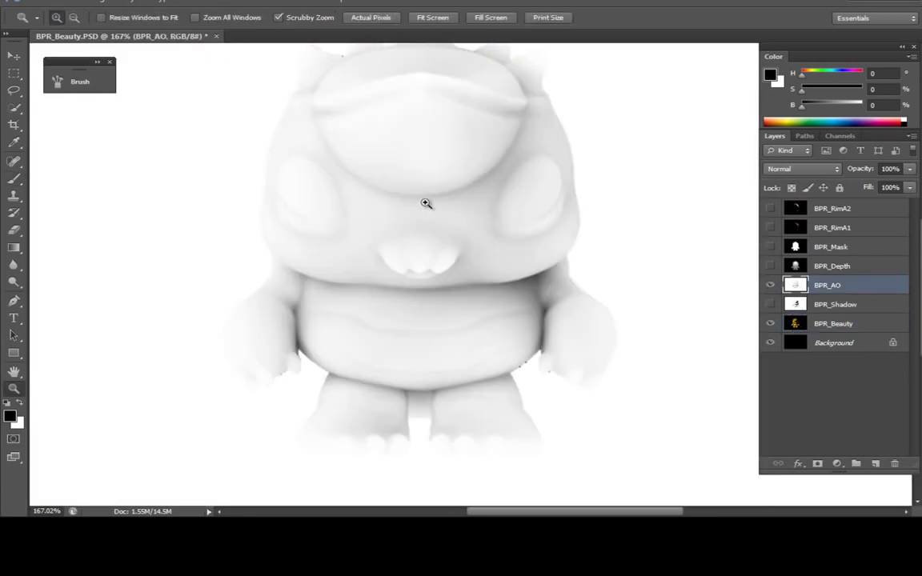
pyautogui.moveTo(426, 204)
pyautogui.mouseDown()
pyautogui.moveTo(410, 208)
pyautogui.moveTo(439, 204)
pyautogui.moveTo(414, 208)
pyautogui.moveTo(442, 218)
pyautogui.mouseUp()
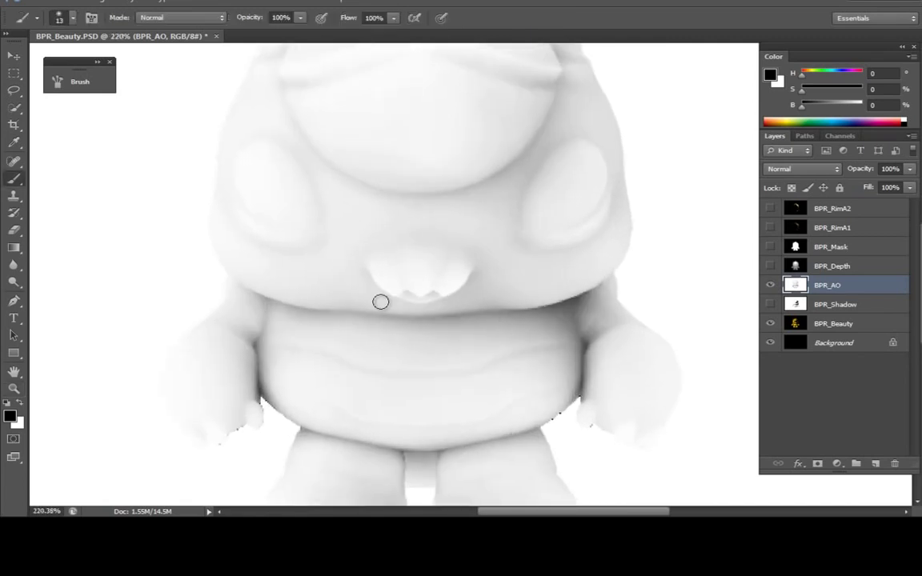
pyautogui.press('z')
pyautogui.moveTo(381, 302); pyautogui.dragTo(363, 284)
# Brighten BPR_AO with Levels: gamma 1.33 and white point around 228.
pyautogui.hotkey('ctrl', 'l')
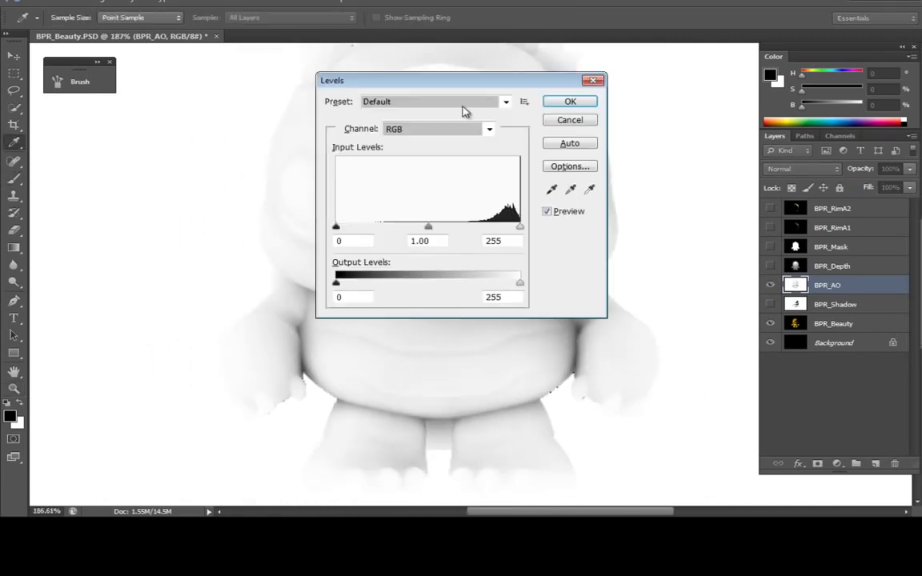
pyautogui.moveTo(340, 90); pyautogui.dragTo(459, 164)
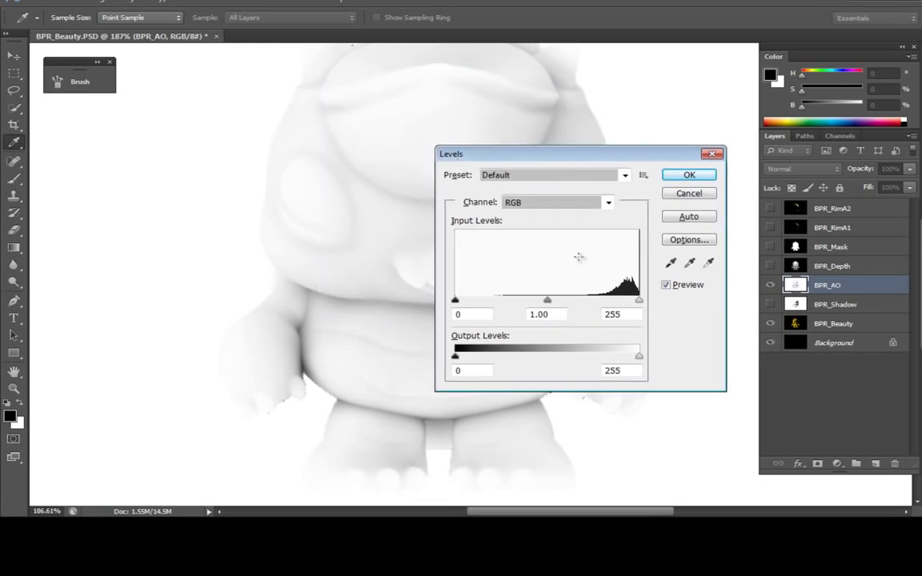
pyautogui.moveTo(639, 301); pyautogui.dragTo(622, 301)
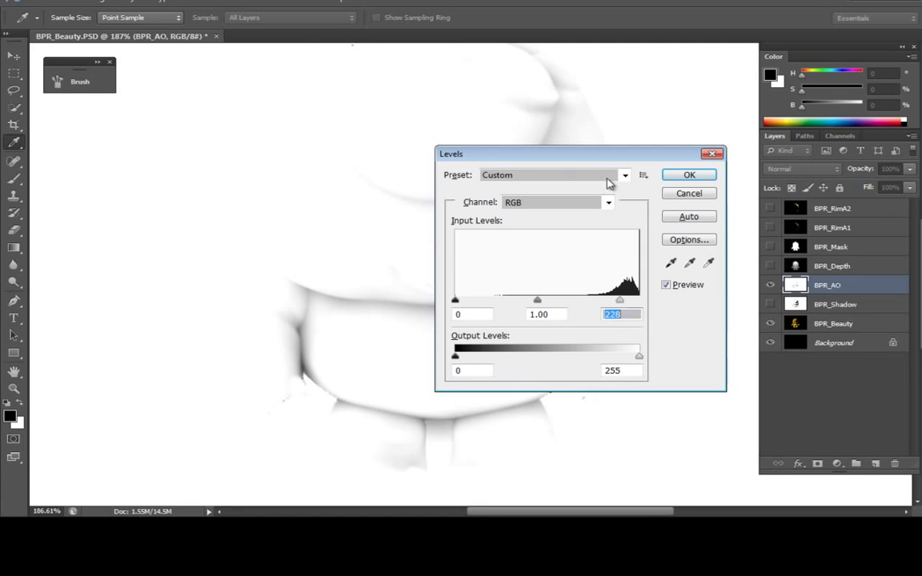
pyautogui.moveTo(553, 154); pyautogui.dragTo(785, 226)
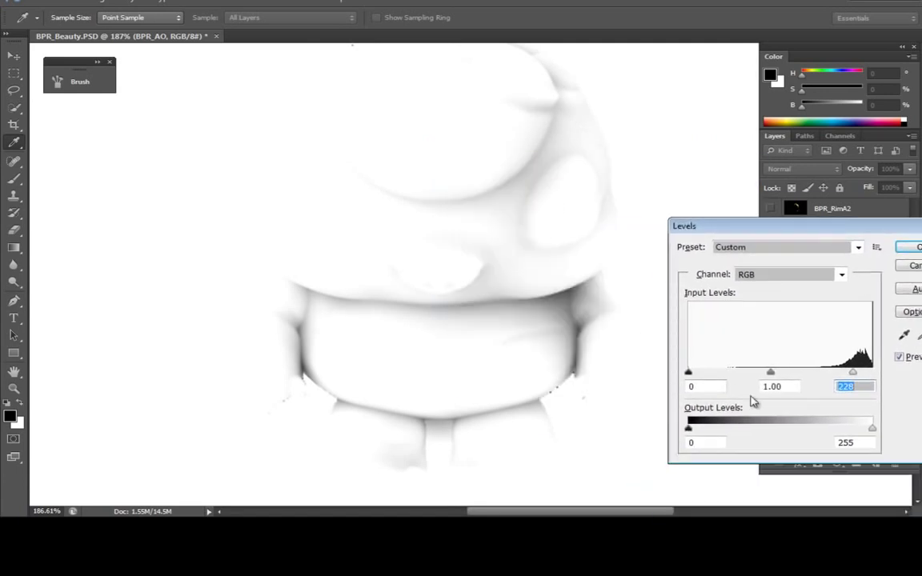
pyautogui.moveTo(770, 378); pyautogui.dragTo(753, 377)
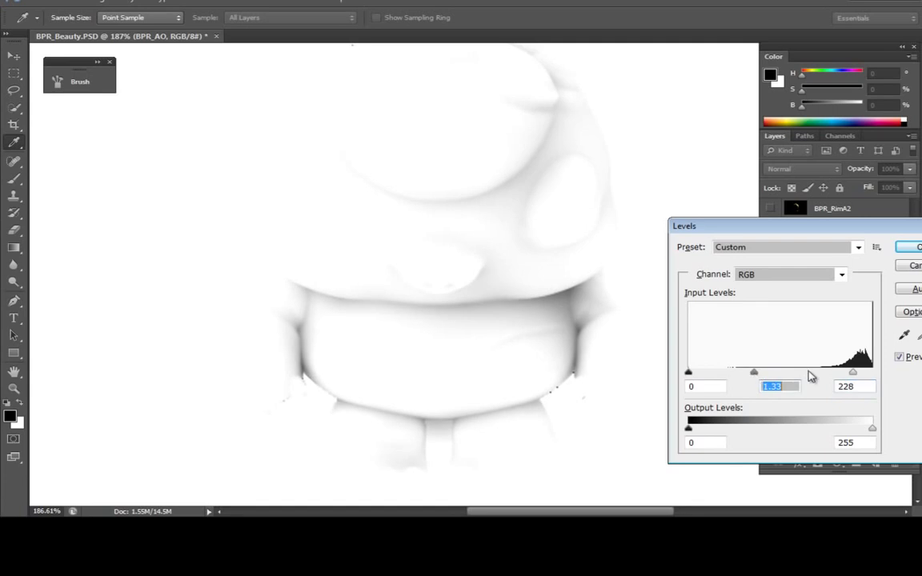
pyautogui.moveTo(850, 378)
pyautogui.mouseDown()
pyautogui.moveTo(829, 377)
pyautogui.moveTo(860, 376)
pyautogui.moveTo(850, 374)
pyautogui.mouseUp()
pyautogui.click(901, 253)
# Try BPR_AO in Multiply mode, compare it on and off, then return it to Normal.
pyautogui.press('z')
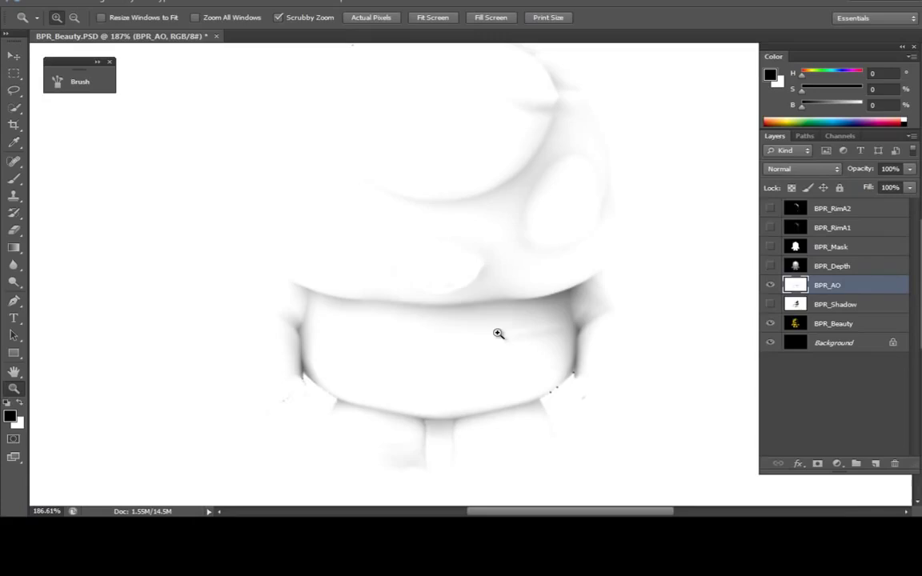
pyautogui.click(783, 169)
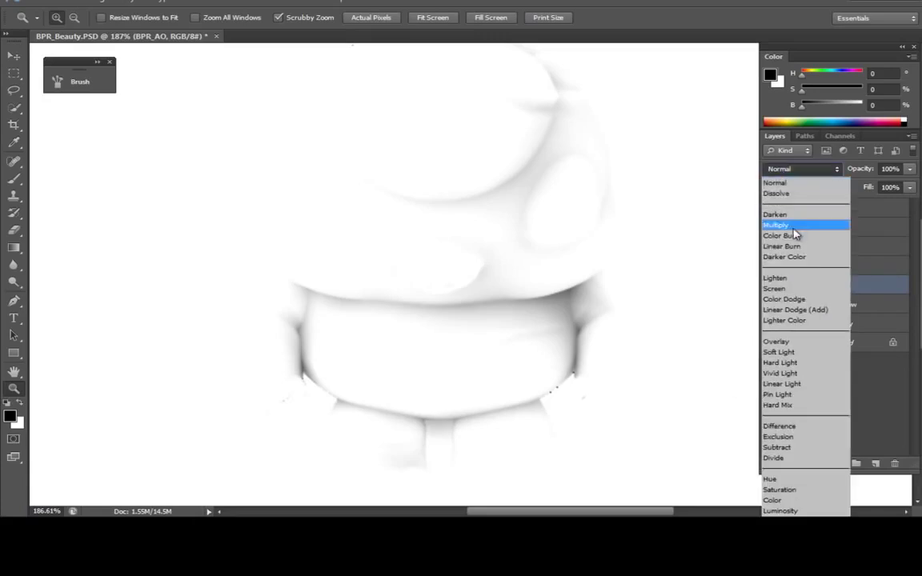
pyautogui.click(793, 228)
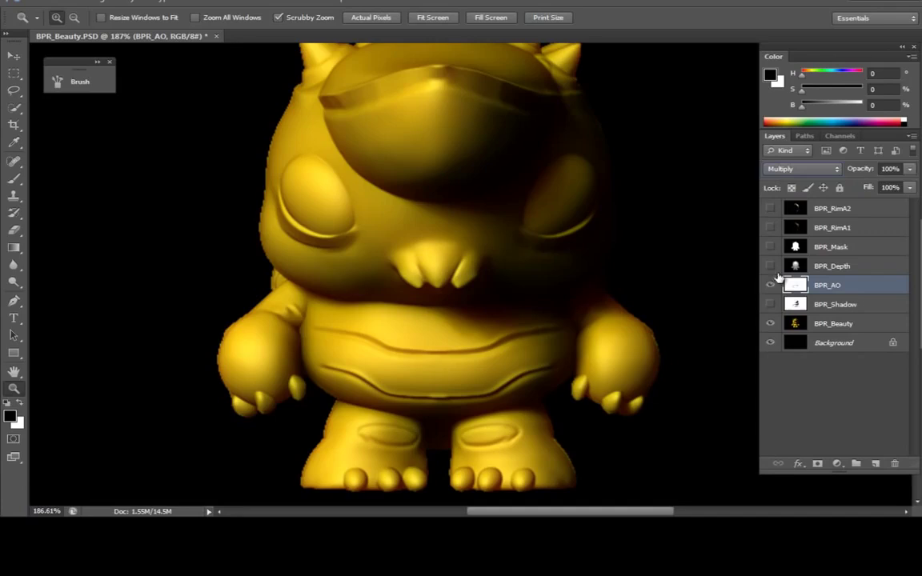
pyautogui.click(771, 285)
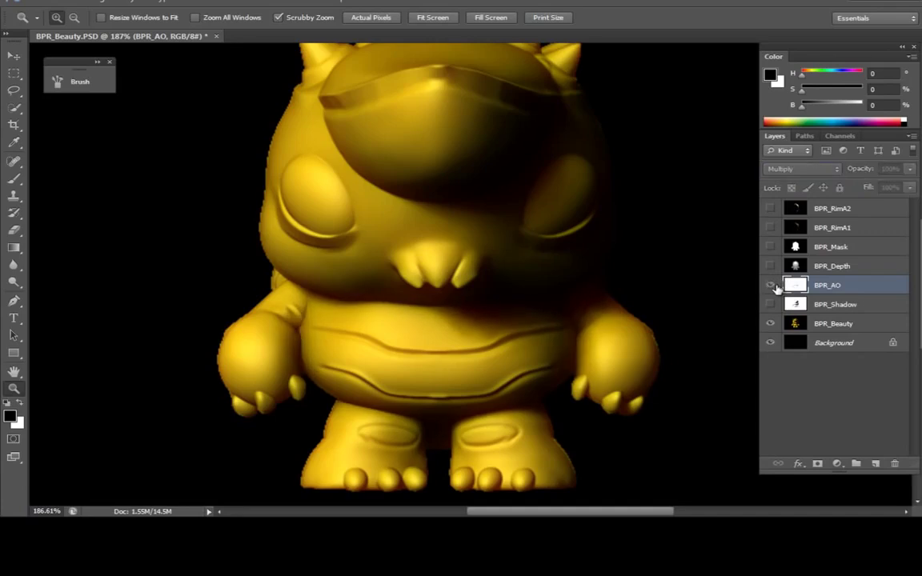
pyautogui.click(770, 286)
pyautogui.click(771, 285)
pyautogui.click(771, 286)
pyautogui.click(771, 286)
pyautogui.click(772, 286)
pyautogui.click(771, 286)
pyautogui.click(772, 286)
pyautogui.click(771, 285)
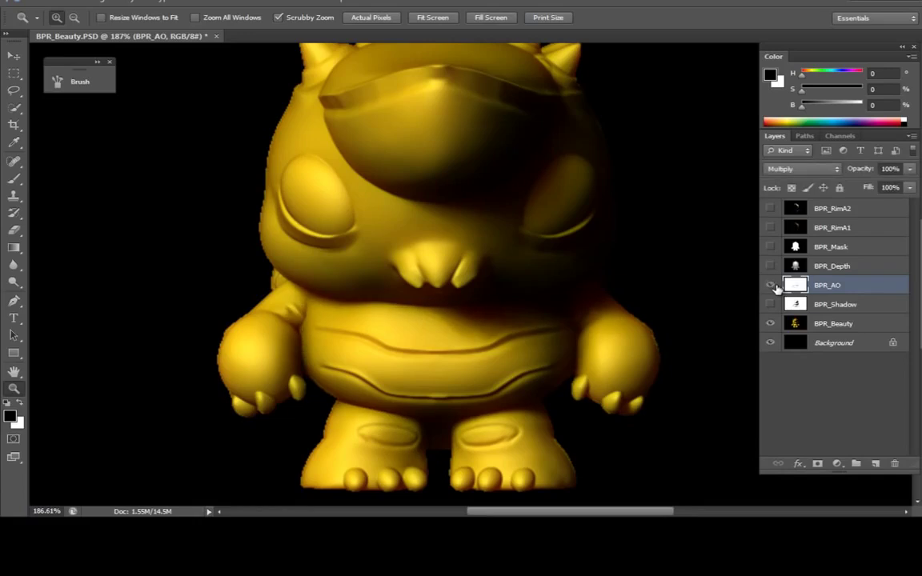
pyautogui.click(801, 169)
pyautogui.click(784, 186)
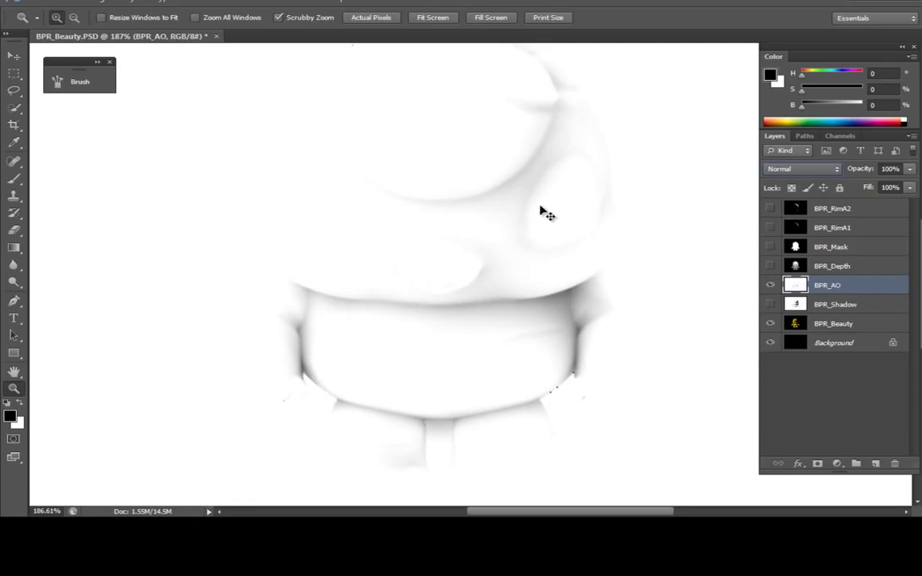
# Colorize BPR_AO red with Hue 7 and Saturation 100, and set it to Multiply.
pyautogui.hotkey('ctrl', 'u')
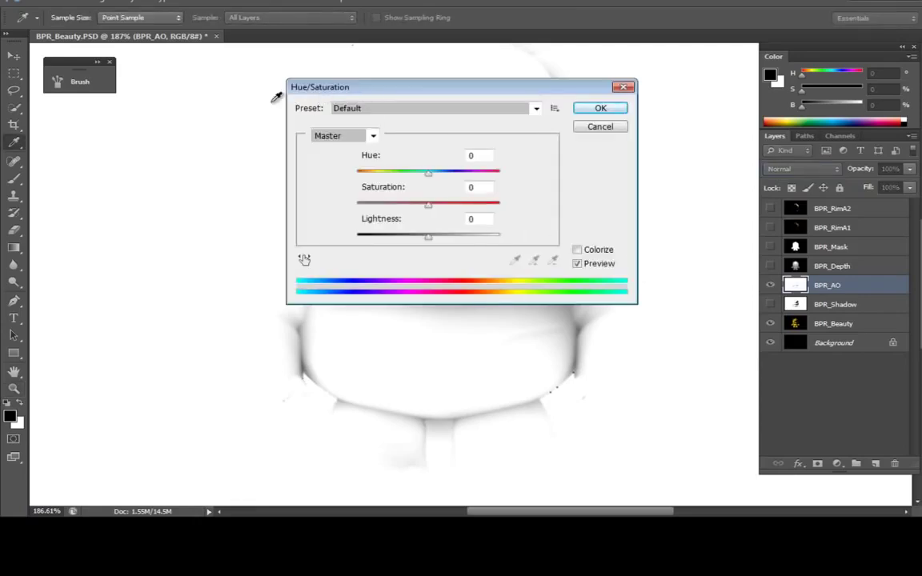
pyautogui.click(606, 253)
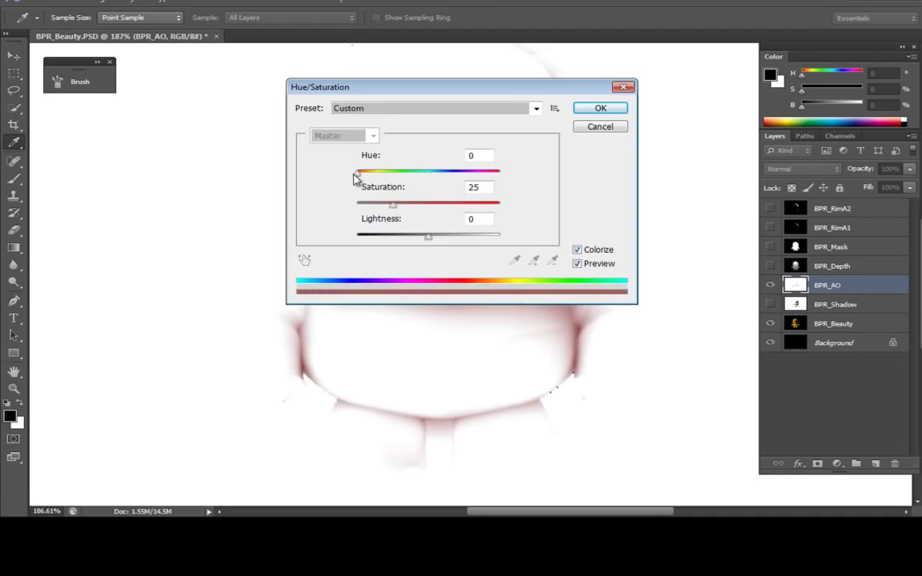
pyautogui.moveTo(356, 179); pyautogui.dragTo(590, 216)
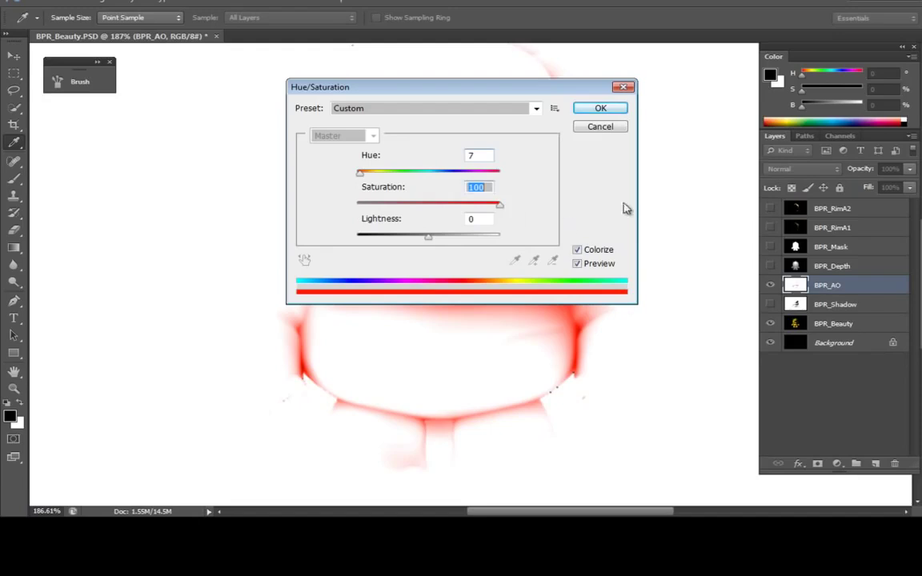
pyautogui.press('Return')
pyautogui.press('z')
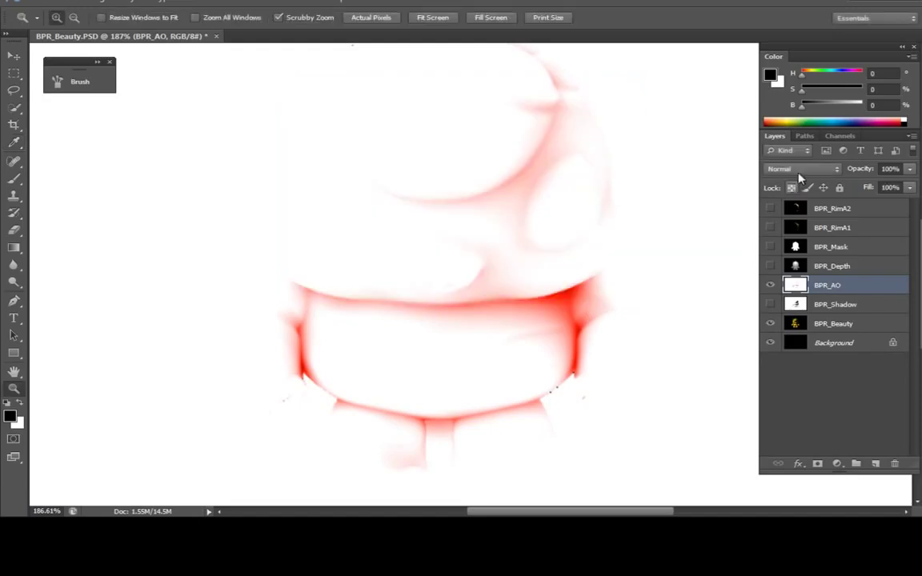
pyautogui.click(801, 169)
pyautogui.click(796, 226)
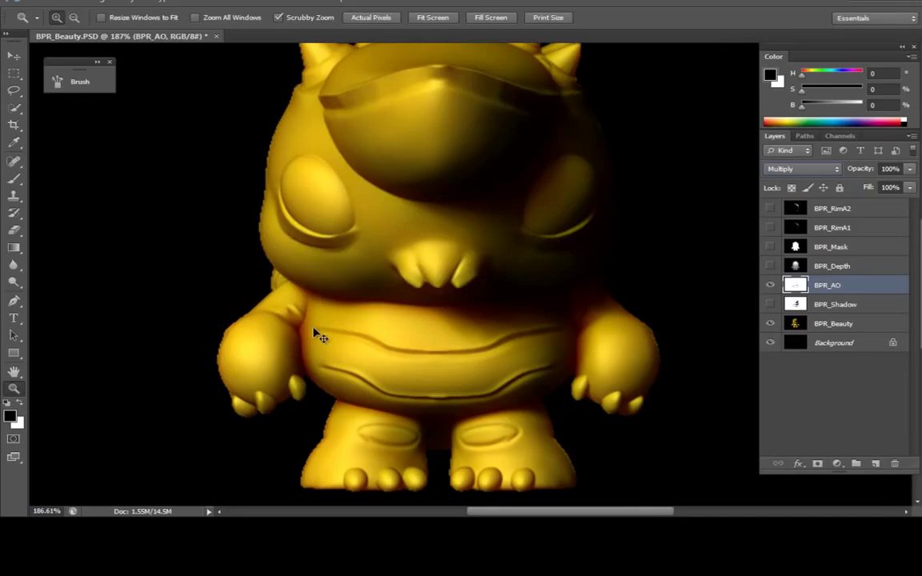
# Lower the saturation of BPR_AO's red tint with a second Hue/Saturation adjustment.
pyautogui.hotkey('ctrl', 'u')
pyautogui.moveTo(453, 95); pyautogui.dragTo(612, 53)
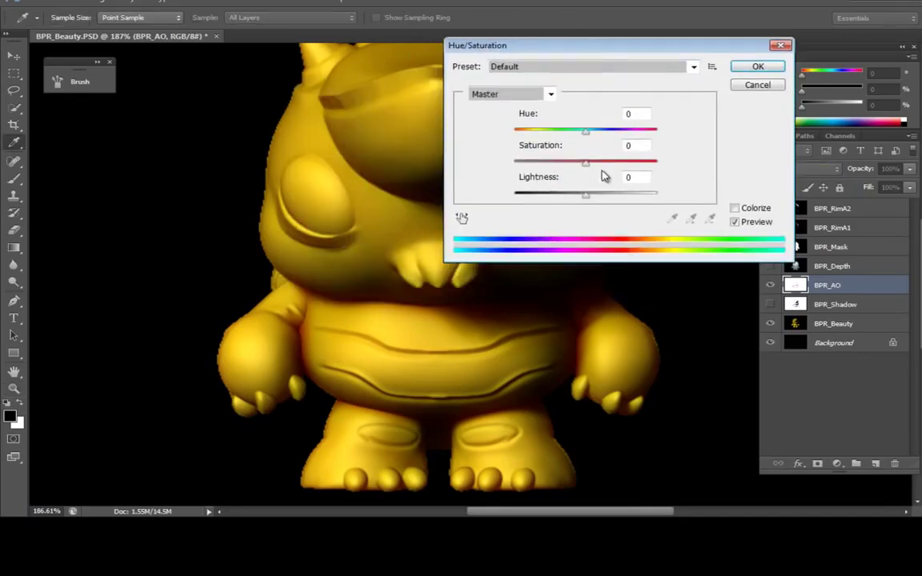
pyautogui.moveTo(586, 163); pyautogui.dragTo(504, 188)
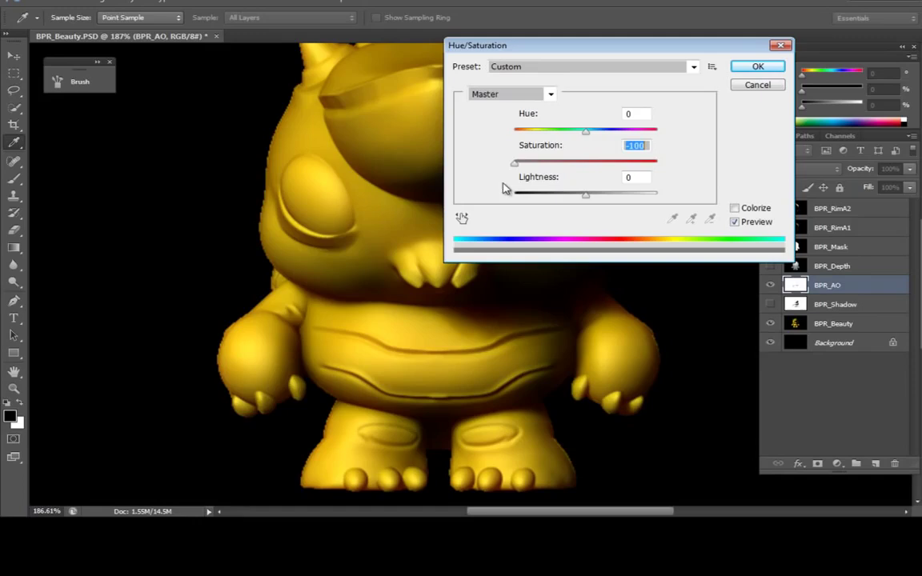
pyautogui.press('Up')
pyautogui.press('Up')
pyautogui.press('Up')
pyautogui.press('Up')
pyautogui.press('Up')
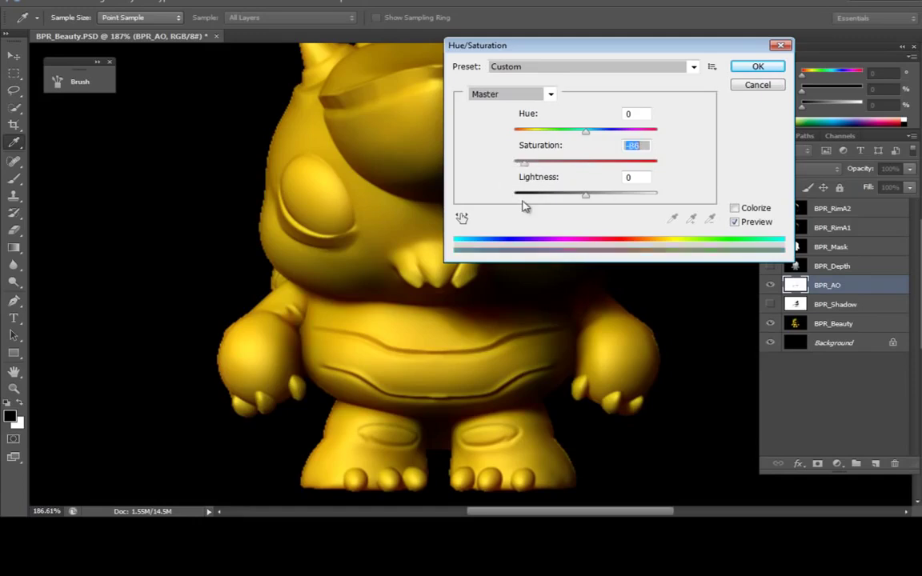
pyautogui.moveTo(519, 208)
pyautogui.mouseDown()
pyautogui.moveTo(554, 207)
pyautogui.moveTo(534, 213)
pyautogui.mouseUp()
pyautogui.click(753, 80)
# Move BPR_AO just above BPR_Beauty and briefly preview the Shadow and Depth passes.
pyautogui.press('z')
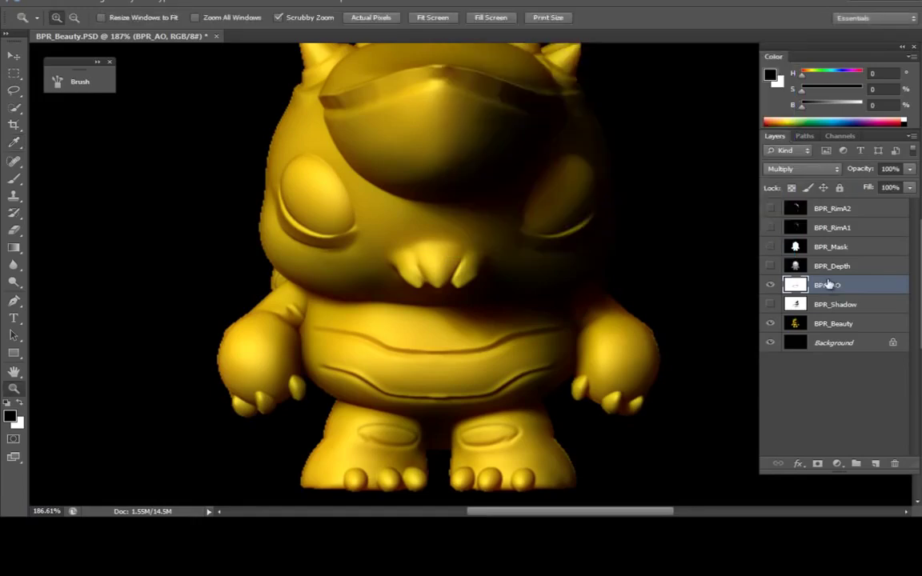
pyautogui.moveTo(830, 285); pyautogui.dragTo(855, 313)
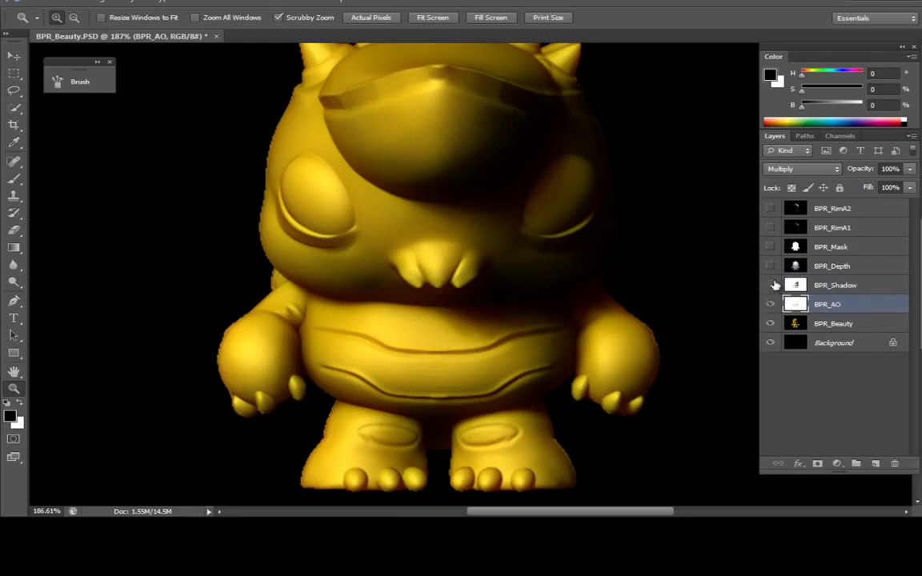
pyautogui.click(771, 285)
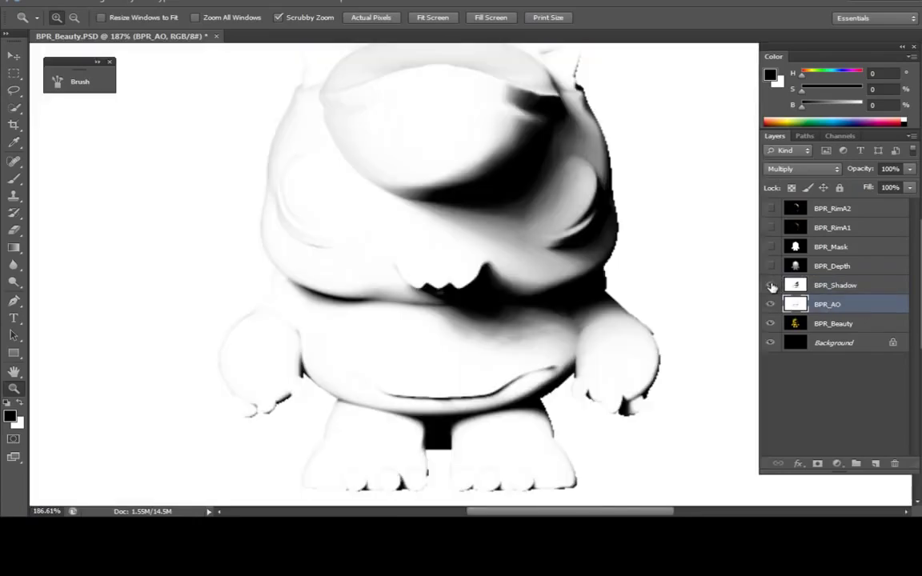
pyautogui.click(771, 286)
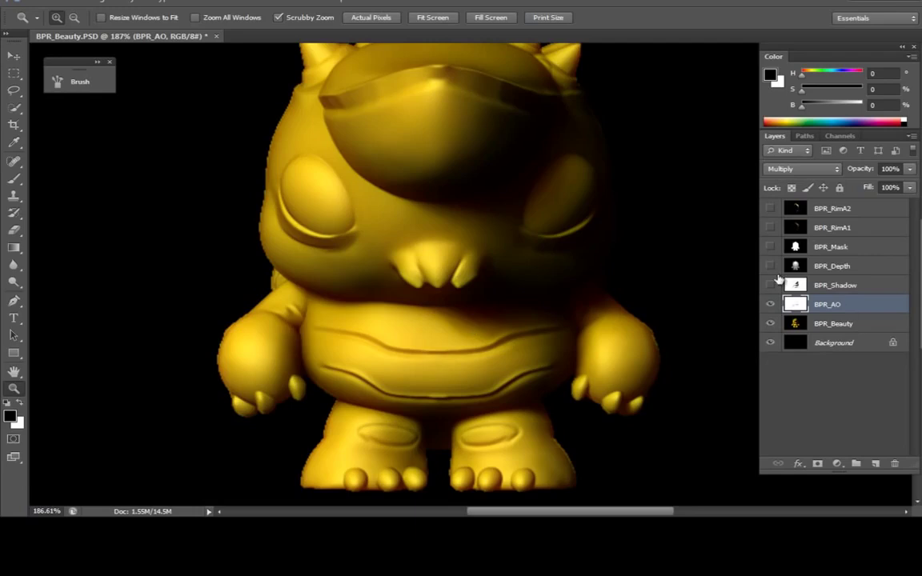
pyautogui.click(769, 268)
pyautogui.click(805, 269)
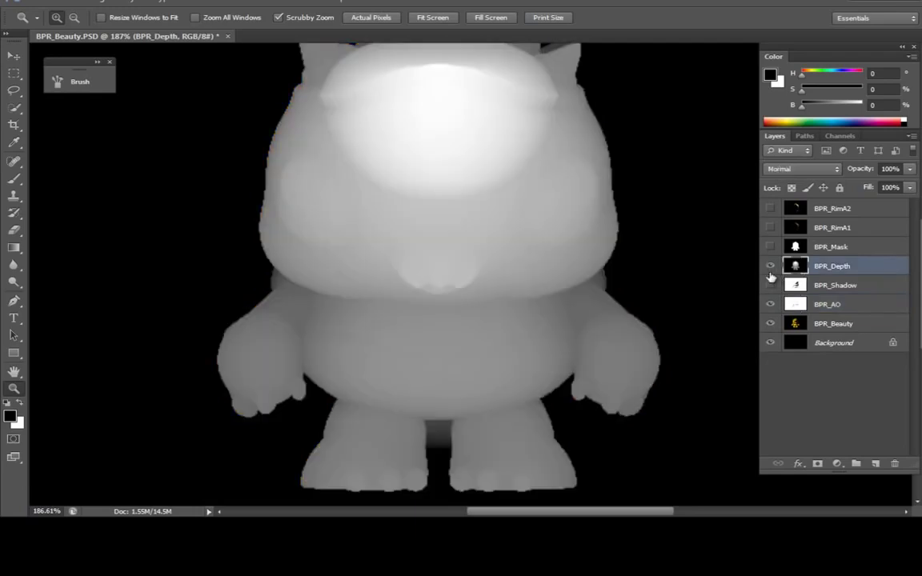
pyautogui.click(769, 268)
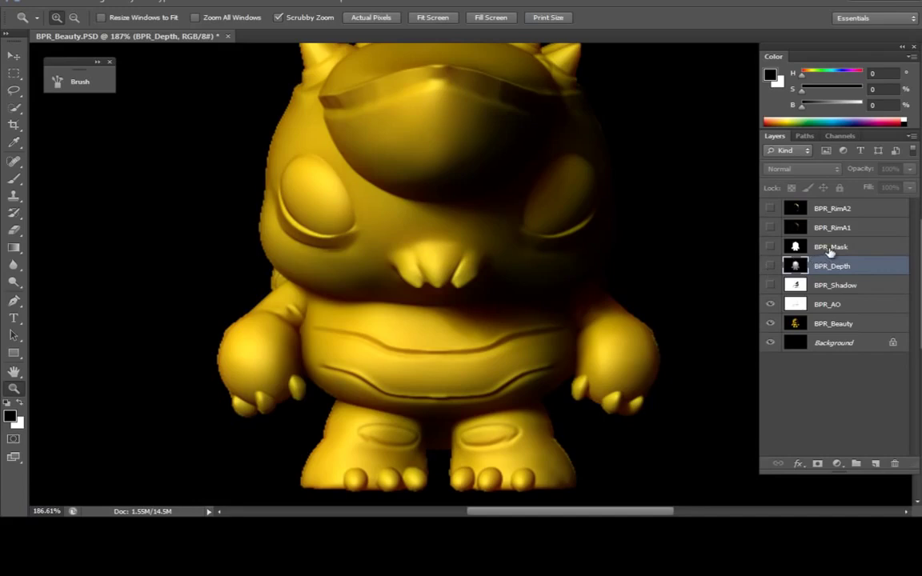
# Move BPR_Mask to the top of the stack and show the BPR_RimA1 layer.
pyautogui.click(832, 248)
pyautogui.moveTo(864, 248); pyautogui.dragTo(878, 208)
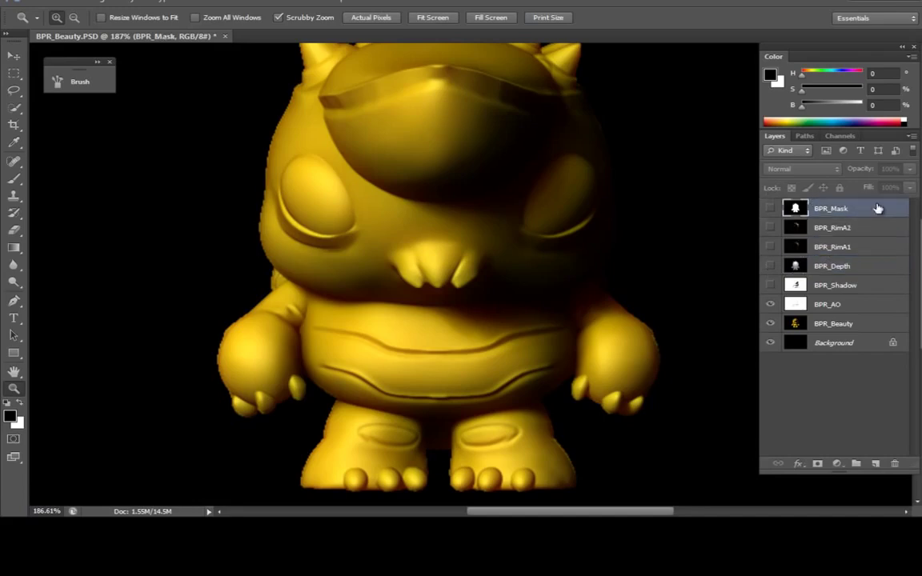
pyautogui.click(788, 247)
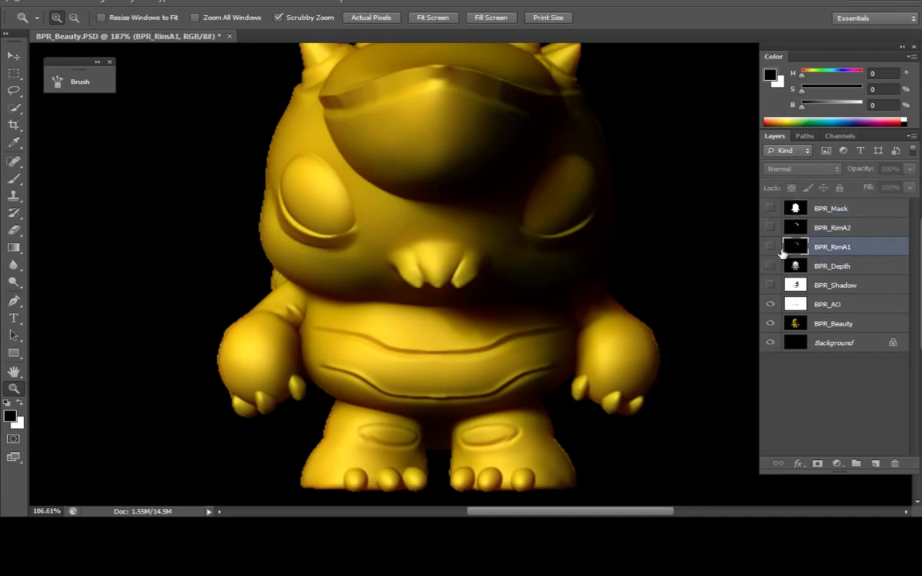
pyautogui.click(770, 248)
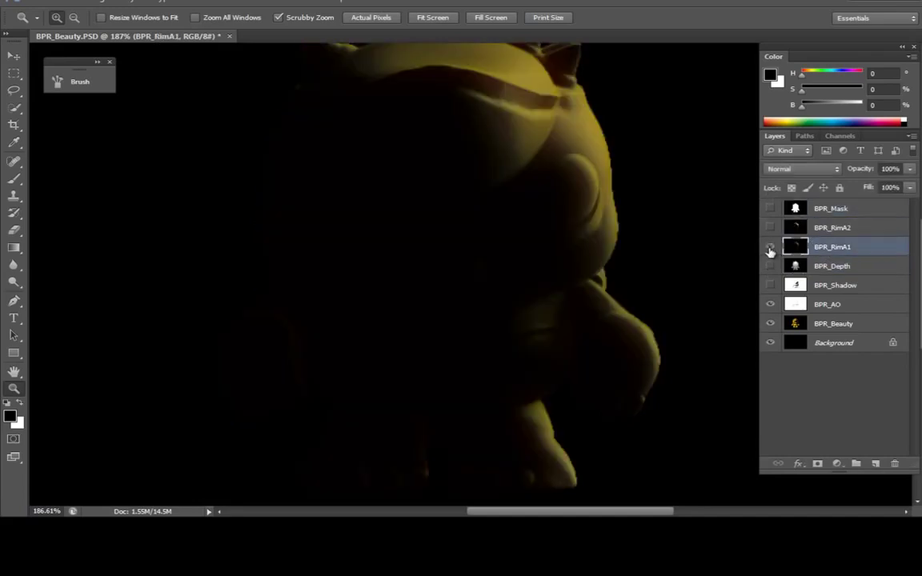
# Blend BPR_RimA1 in Linear Dodge (Add) after trying Screen, comparing it on and off.
pyautogui.click(772, 168)
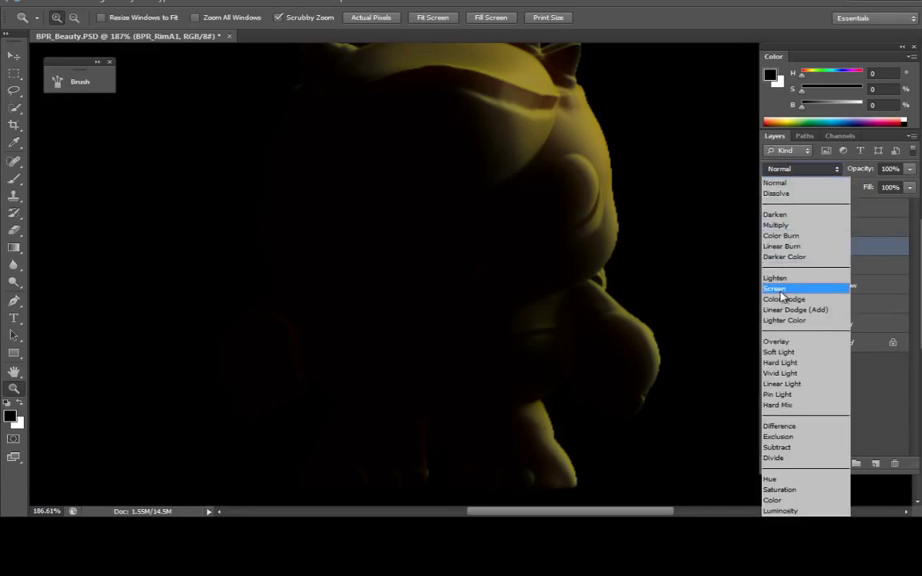
pyautogui.click(776, 288)
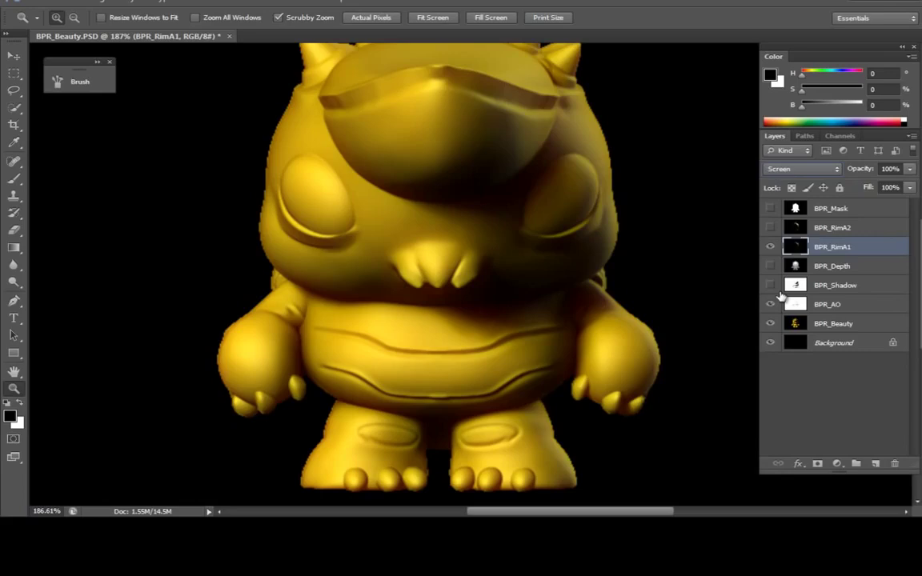
pyautogui.click(770, 248)
pyautogui.click(771, 249)
pyautogui.click(771, 248)
pyautogui.click(771, 248)
pyautogui.click(799, 168)
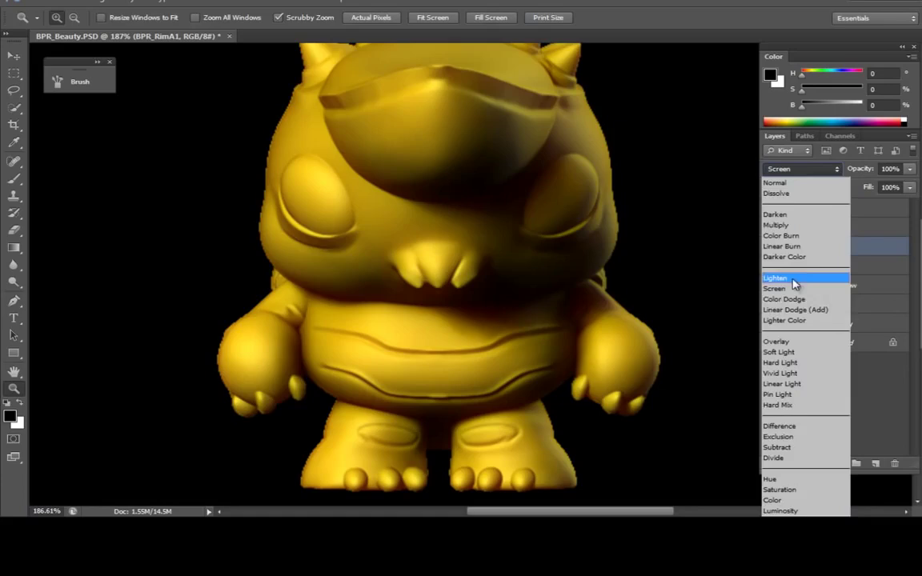
pyautogui.click(811, 311)
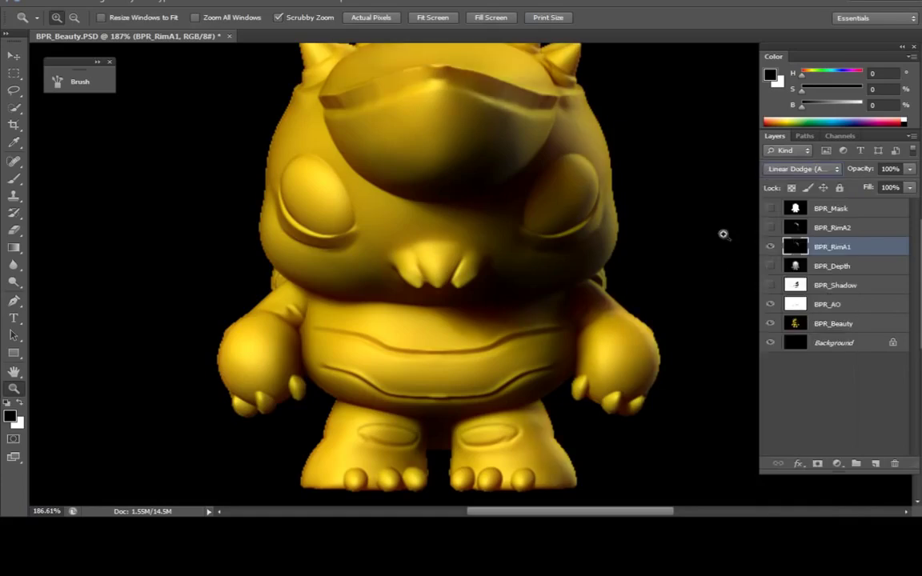
pyautogui.moveTo(619, 206); pyautogui.dragTo(595, 208)
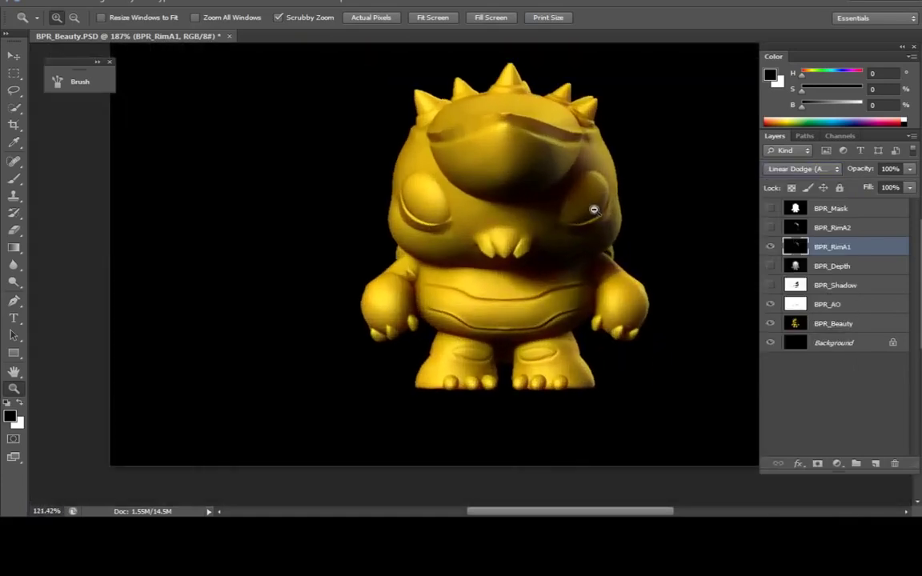
pyautogui.click(772, 247)
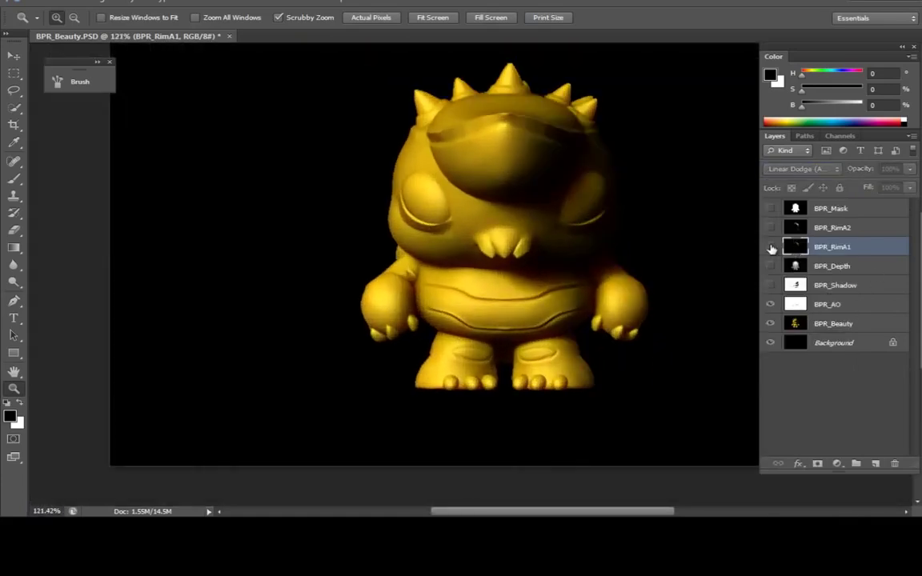
pyautogui.click(770, 249)
pyautogui.click(771, 249)
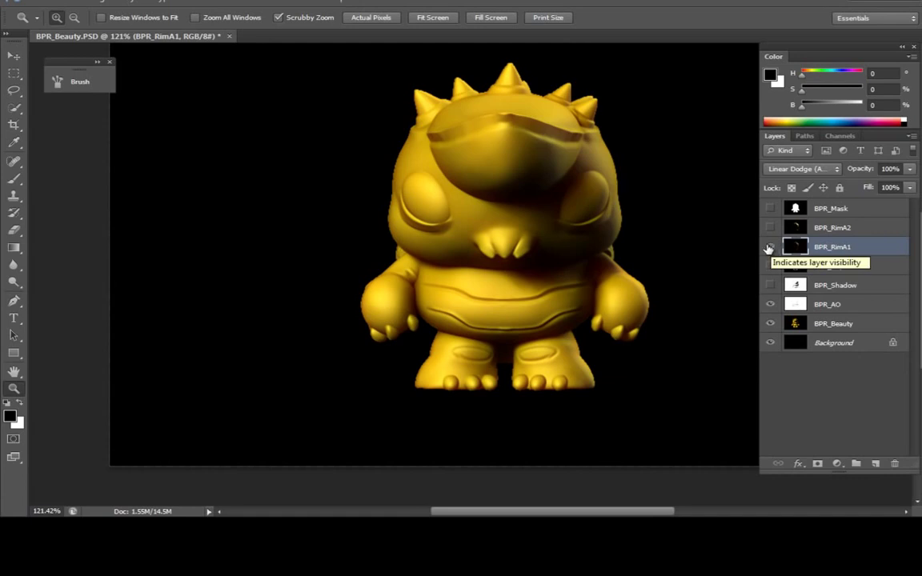
# Brighten BPR_RimA1 with a Levels white input value of 200.
pyautogui.moveTo(488, 230); pyautogui.dragTo(556, 240)
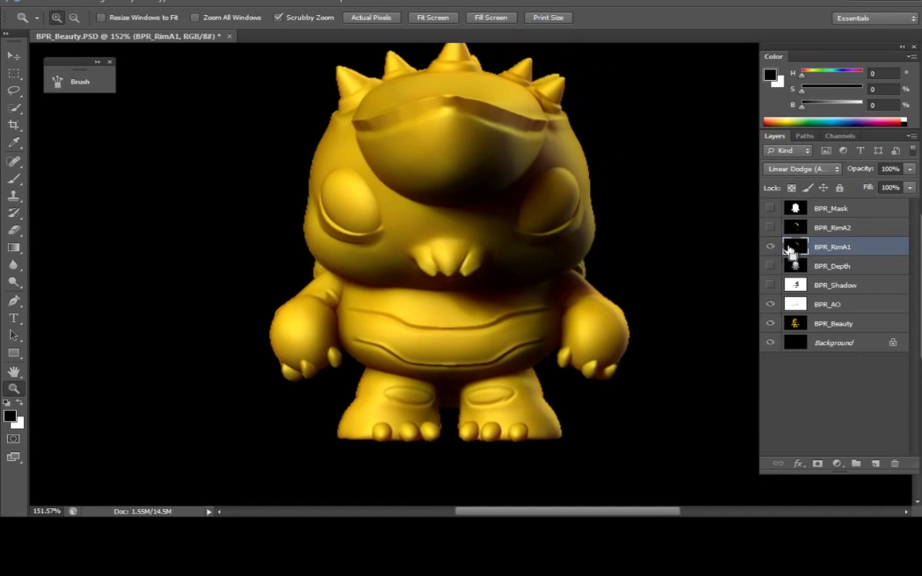
pyautogui.hotkey('ctrl', 'l')
pyautogui.moveTo(783, 373)
pyautogui.mouseDown()
pyautogui.moveTo(730, 377)
pyautogui.moveTo(833, 374)
pyautogui.moveTo(780, 373)
pyautogui.mouseUp()
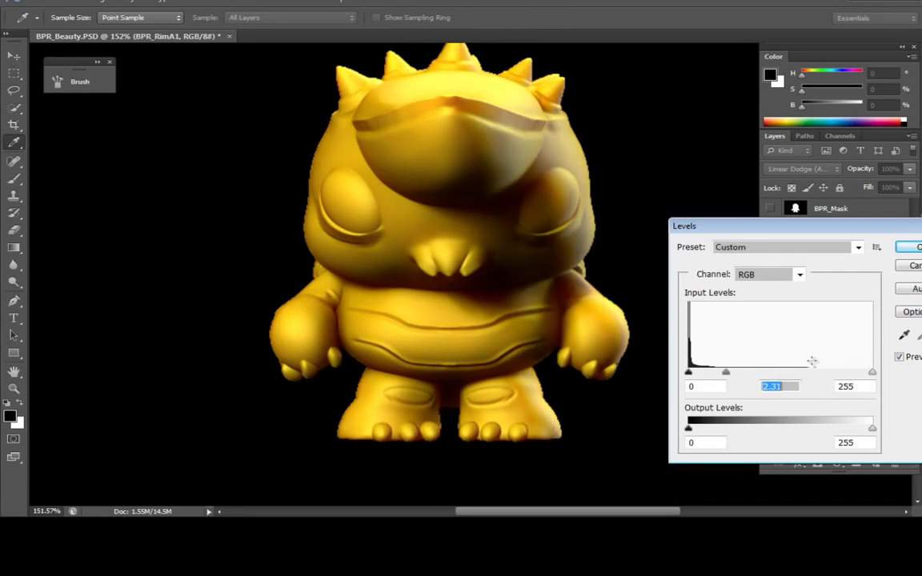
pyautogui.moveTo(872, 373); pyautogui.dragTo(835, 384)
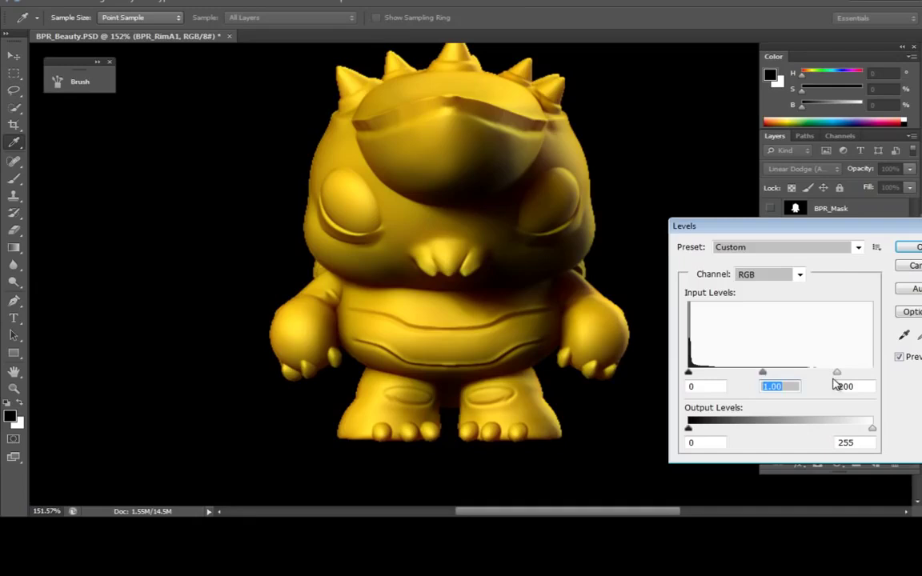
pyautogui.press('Tab')
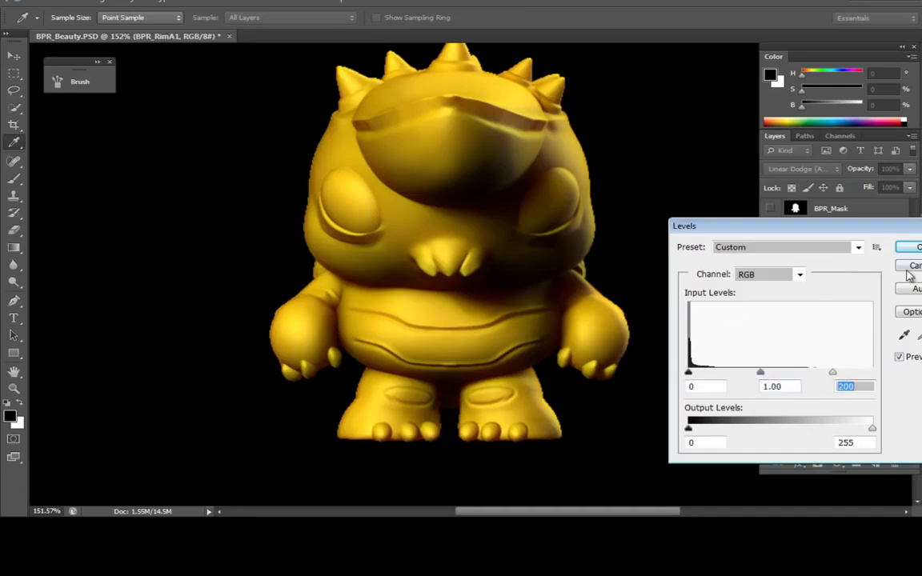
pyautogui.press('Return')
# Compare BPR_RimA1 on and off, then show BPR_RimA2 in Linear Dodge (Add) mode.
pyautogui.press('z')
pyautogui.click(769, 248)
pyautogui.click(770, 248)
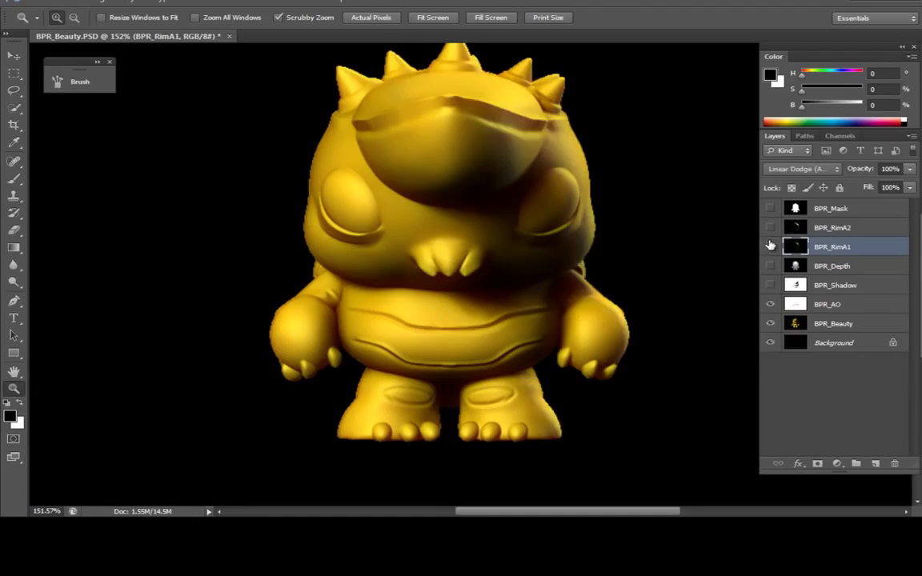
pyautogui.click(769, 248)
pyautogui.click(769, 249)
pyautogui.click(834, 229)
pyautogui.click(769, 228)
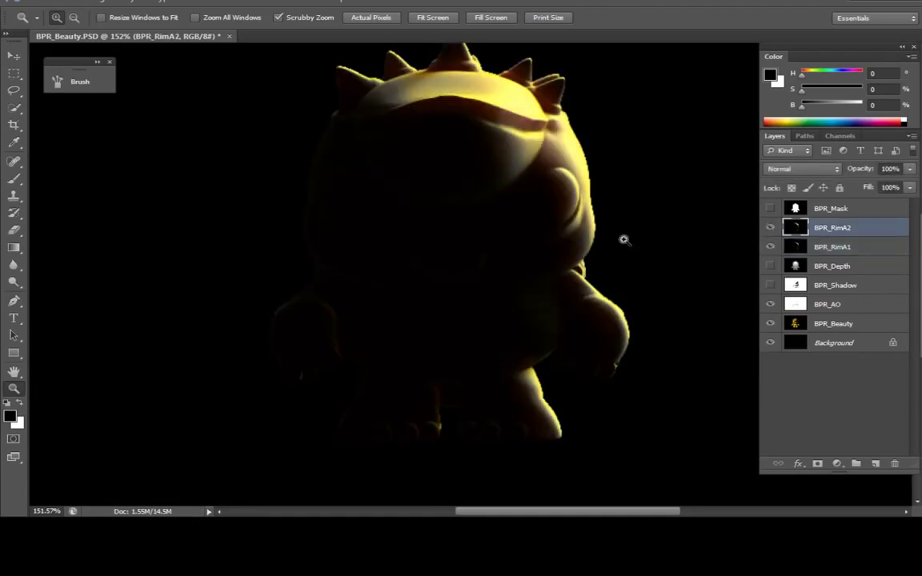
pyautogui.click(803, 169)
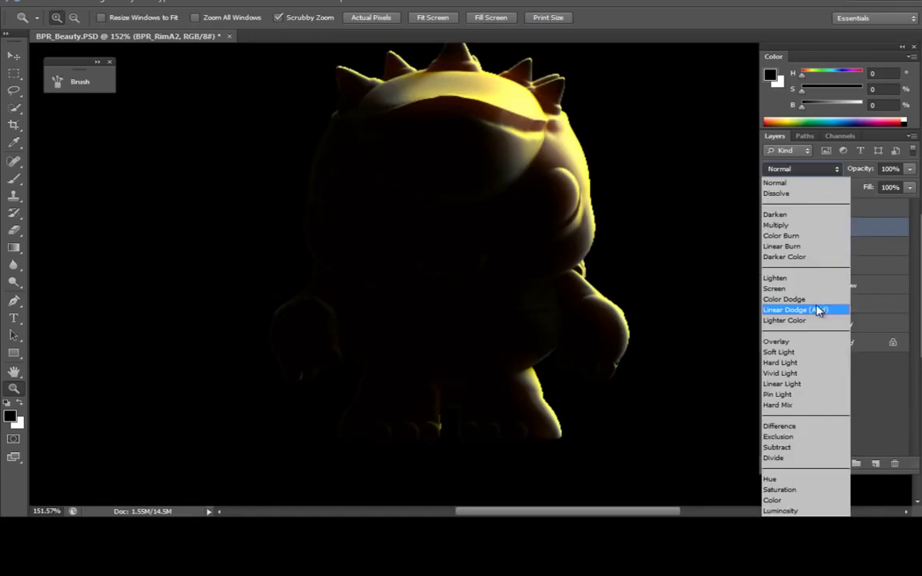
pyautogui.click(809, 309)
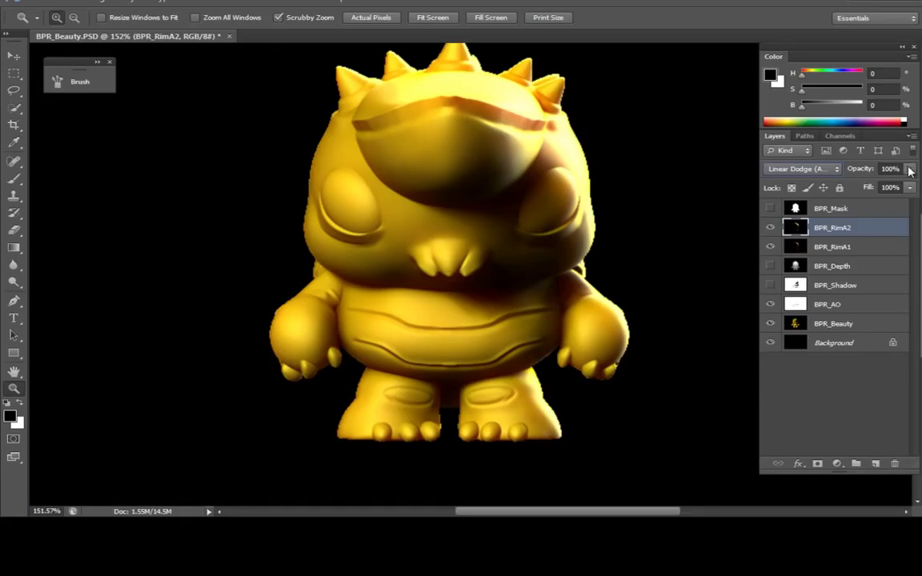
# Try a lower BPR_RimA2 opacity, then revert it to Normal blending at 100% opacity.
pyautogui.click(909, 170)
pyautogui.moveTo(910, 185)
pyautogui.mouseDown()
pyautogui.moveTo(867, 191)
pyautogui.moveTo(900, 186)
pyautogui.mouseUp()
pyautogui.click(803, 169)
pyautogui.click(817, 180)
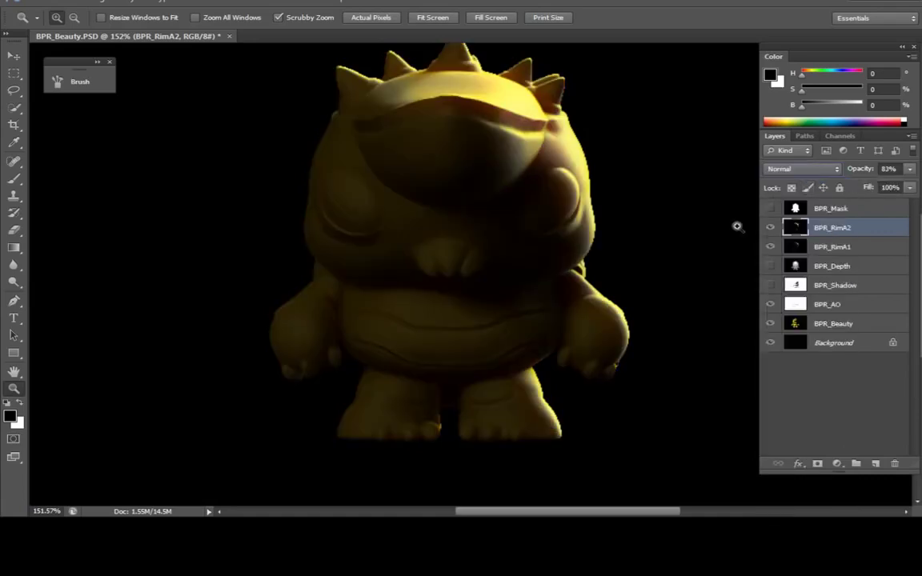
pyautogui.click(911, 169)
pyautogui.moveTo(903, 185); pyautogui.dragTo(913, 185)
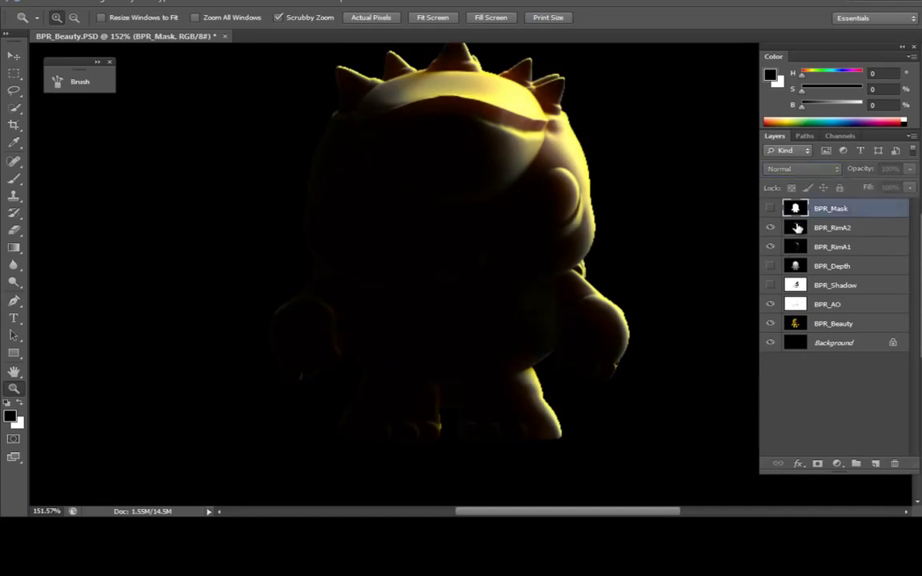
# Darken BPR_RimA2 with a Levels gamma of 0.24 so only bright edges remain.
pyautogui.hotkey('ctrl', 'l')
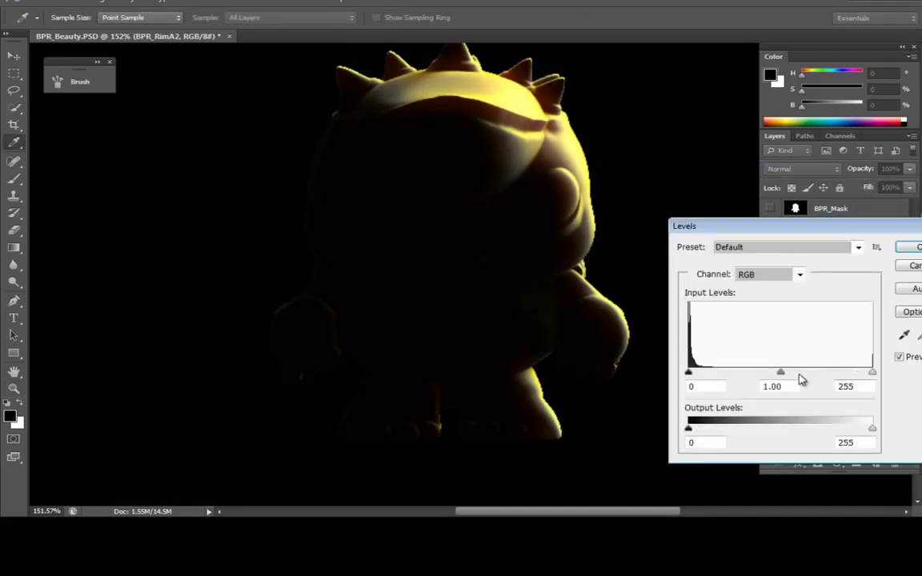
pyautogui.moveTo(781, 373); pyautogui.dragTo(879, 376)
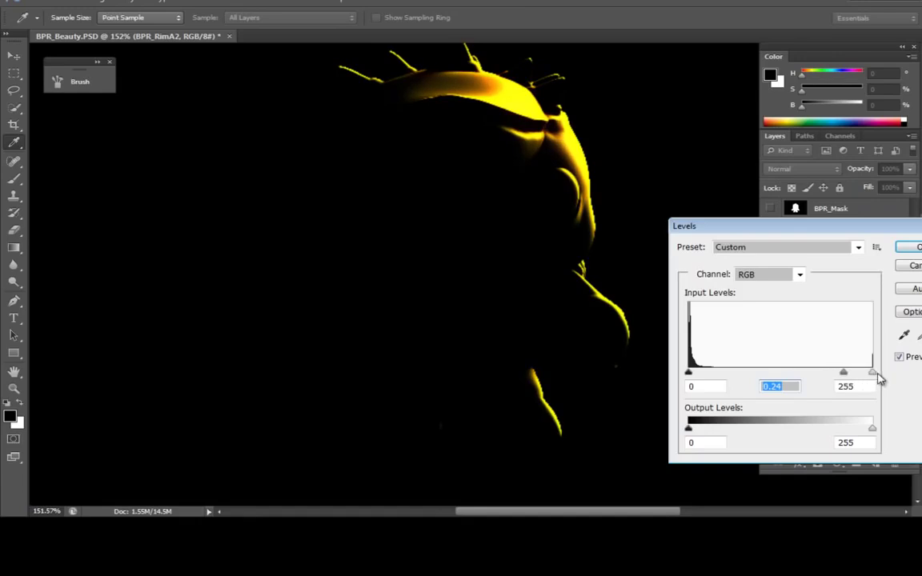
pyautogui.click(912, 247)
pyautogui.press('z')
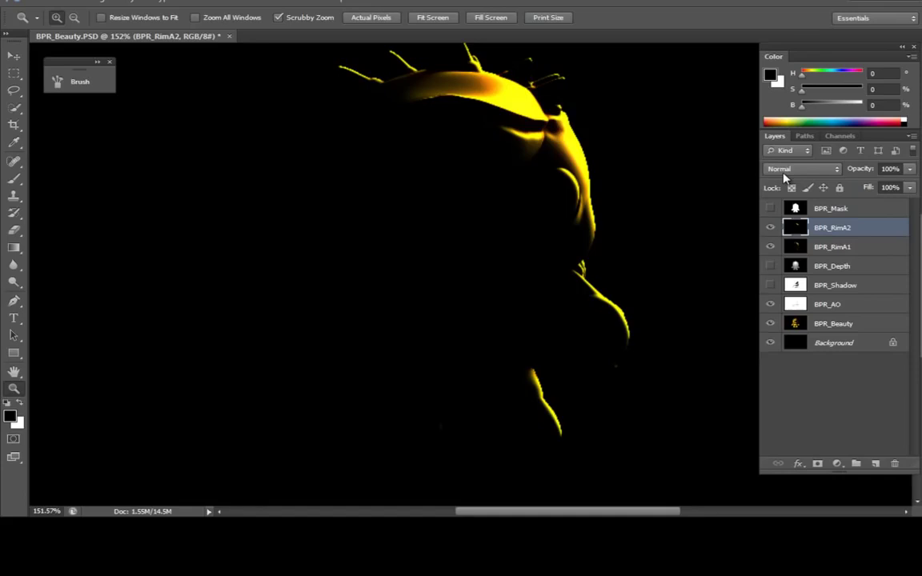
# Desaturate BPR_RimA2 to about -63 saturation with Hue/Saturation.
pyautogui.hotkey('ctrl', 'u')
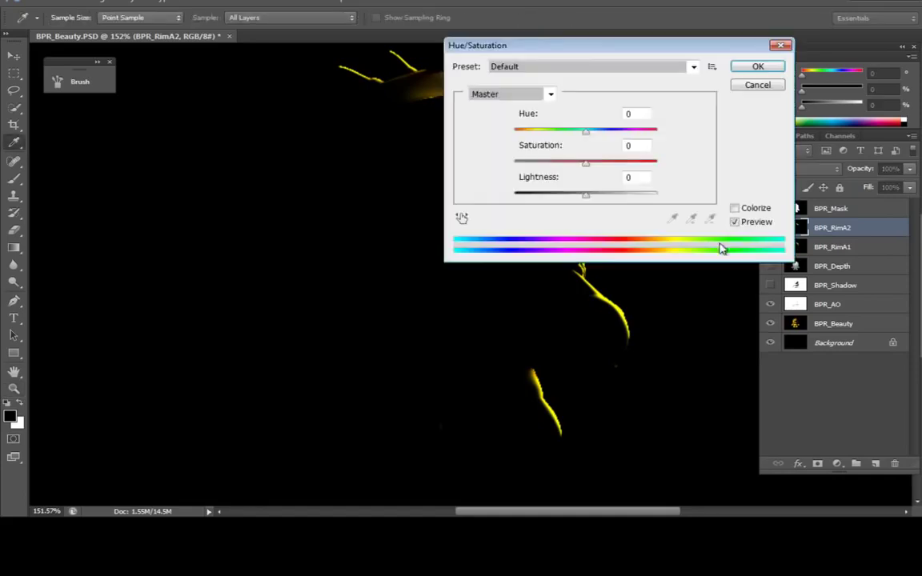
pyautogui.moveTo(578, 49); pyautogui.dragTo(773, 162)
pyautogui.click(781, 276)
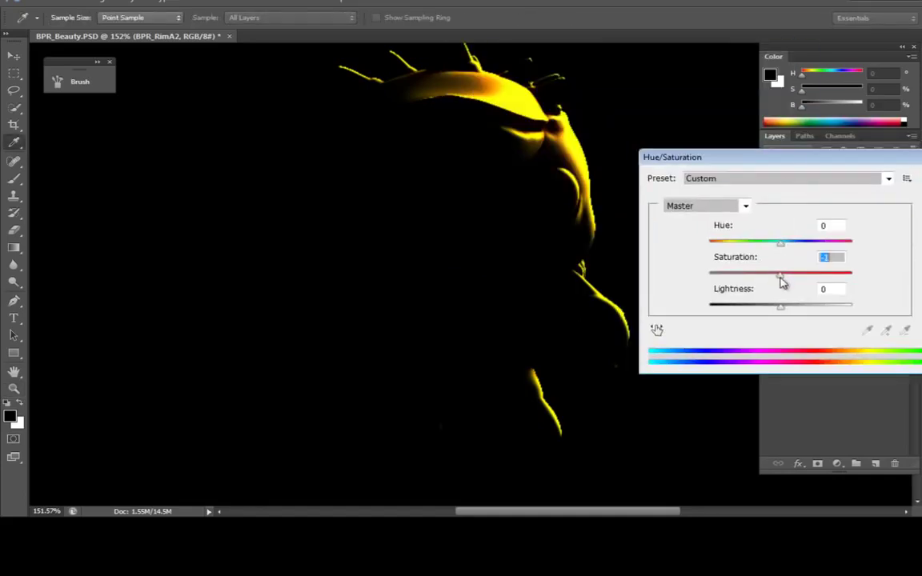
pyautogui.moveTo(782, 280); pyautogui.dragTo(749, 290)
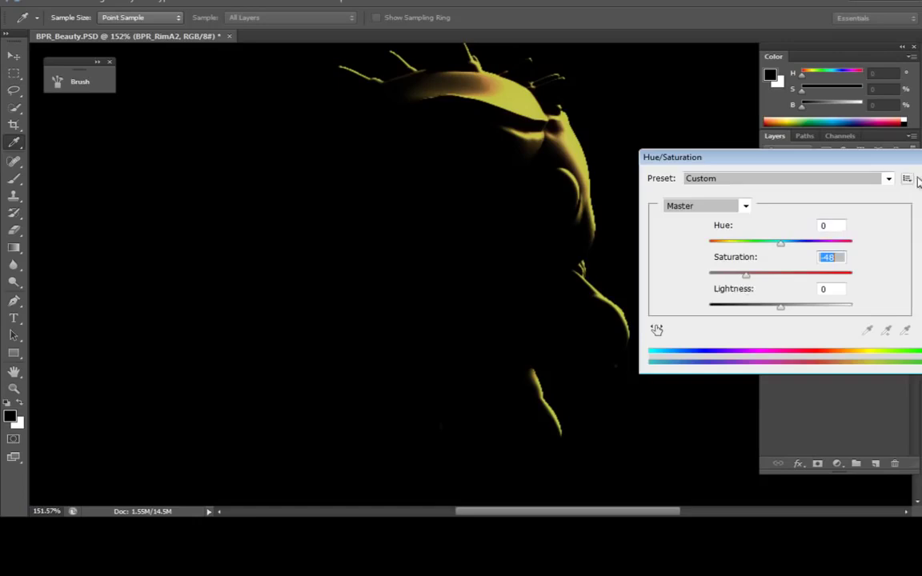
pyautogui.moveTo(905, 162); pyautogui.dragTo(645, 281)
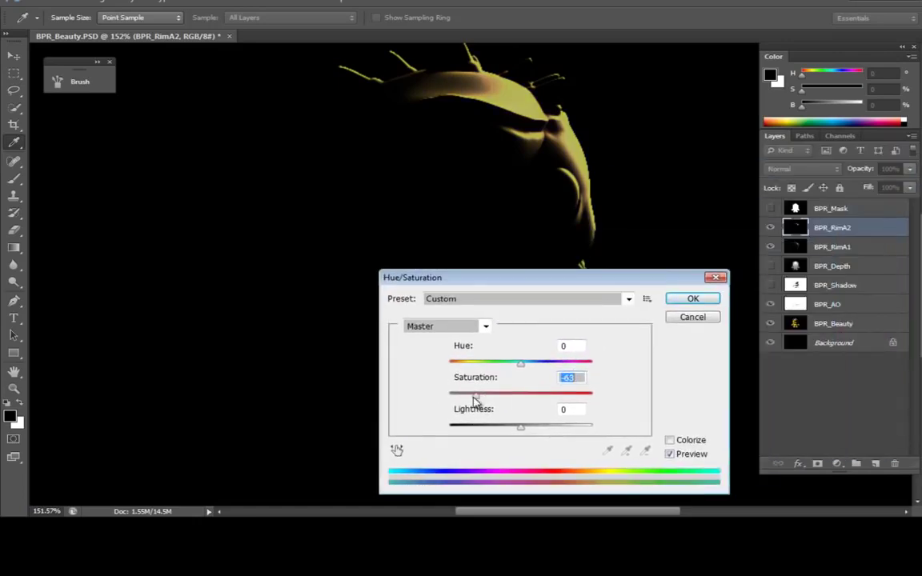
pyautogui.moveTo(475, 395); pyautogui.dragTo(464, 395)
pyautogui.click(693, 300)
# Return BPR_RimA2 to Linear Dodge (Add) and toggle it to compare the rim effect.
pyautogui.click(807, 167)
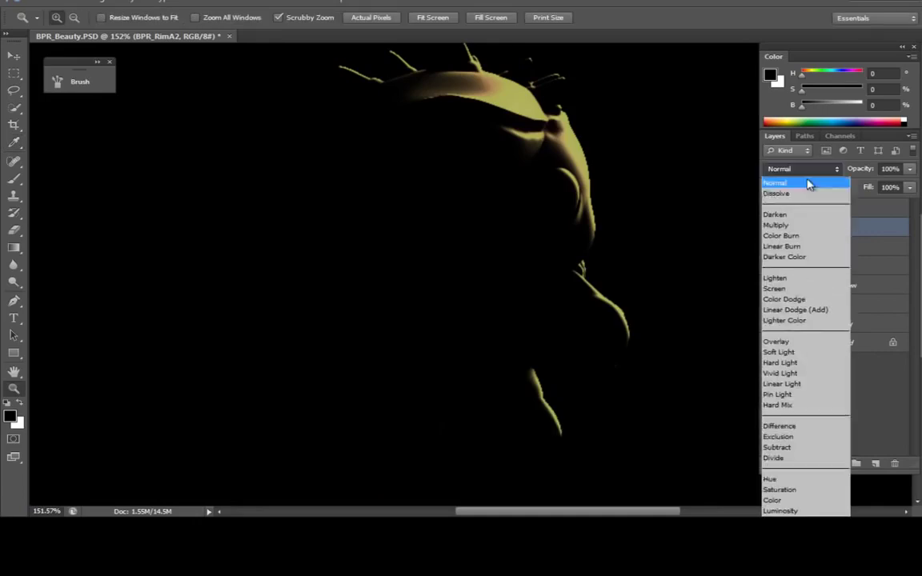
pyautogui.click(813, 309)
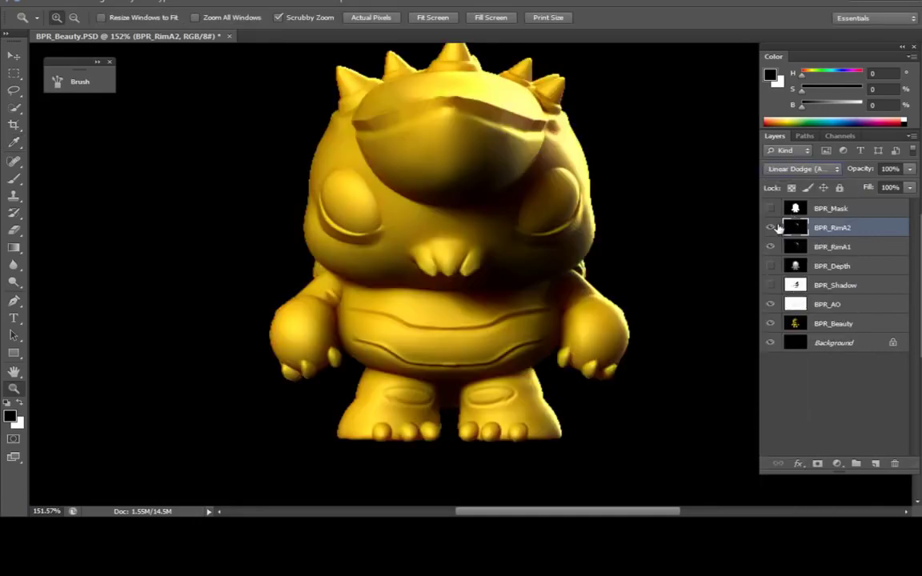
pyautogui.click(770, 228)
pyautogui.click(770, 228)
pyautogui.click(772, 228)
pyautogui.click(772, 228)
pyautogui.moveTo(607, 284); pyautogui.dragTo(566, 304)
pyautogui.moveTo(400, 255); pyautogui.dragTo(494, 277)
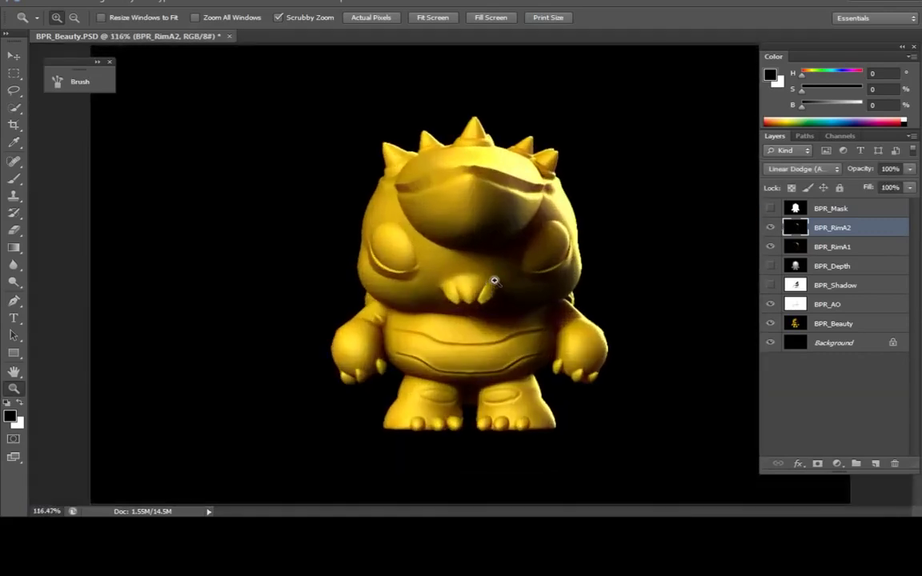
# Group the six render passes into Group 1 and select the whole BPR_Mask silhouette.
pyautogui.keyDown('shift'); pyautogui.click(833, 325); pyautogui.keyUp('shift')
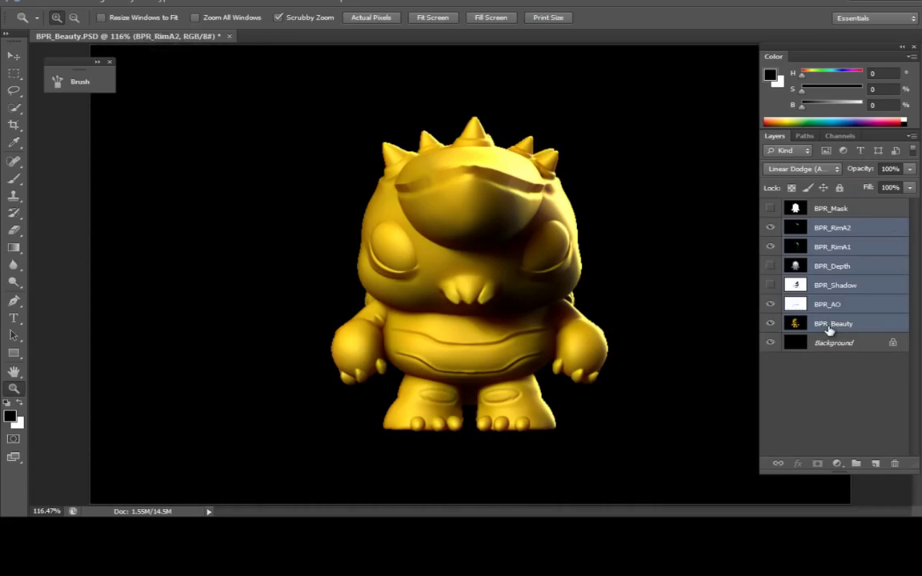
pyautogui.hotkey('ctrl', 'g')
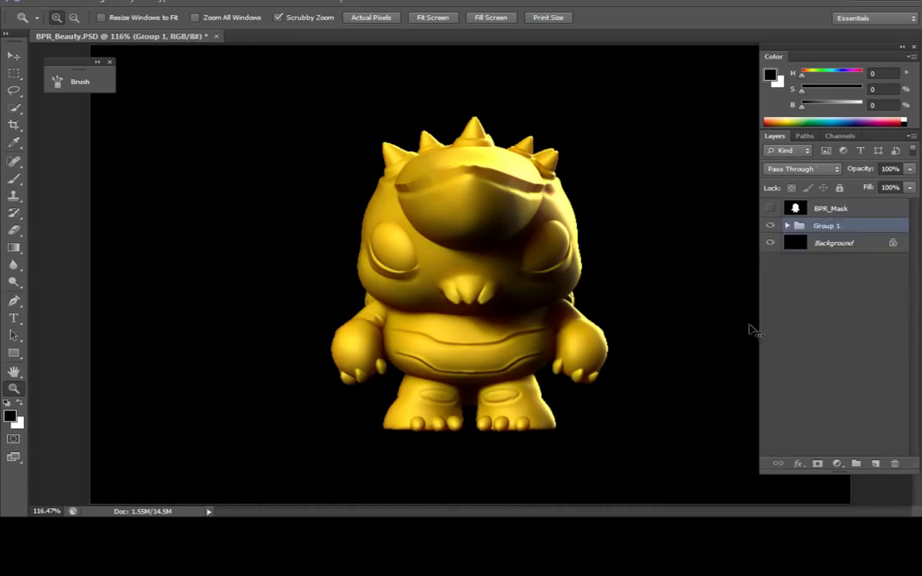
pyautogui.click(770, 208)
pyautogui.click(841, 210)
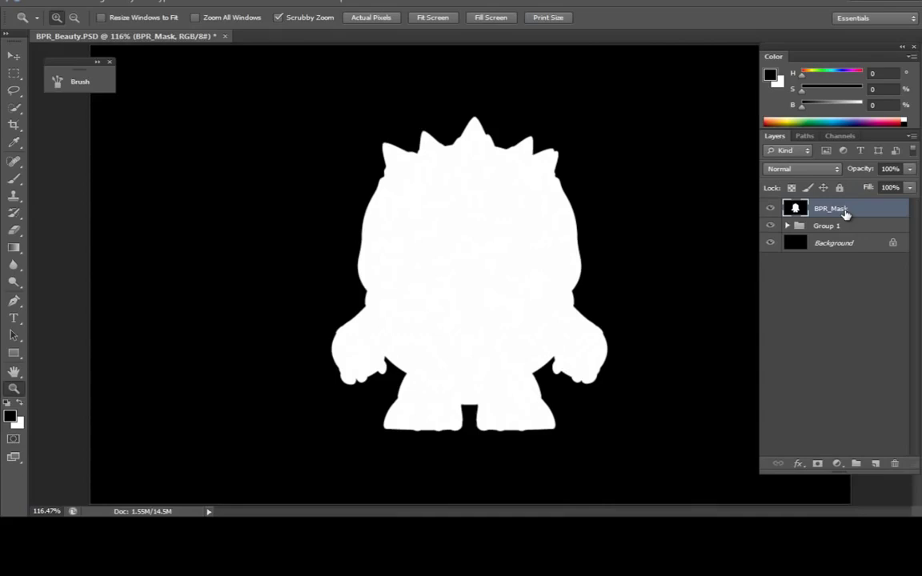
pyautogui.hotkey('ctrl', 'a')
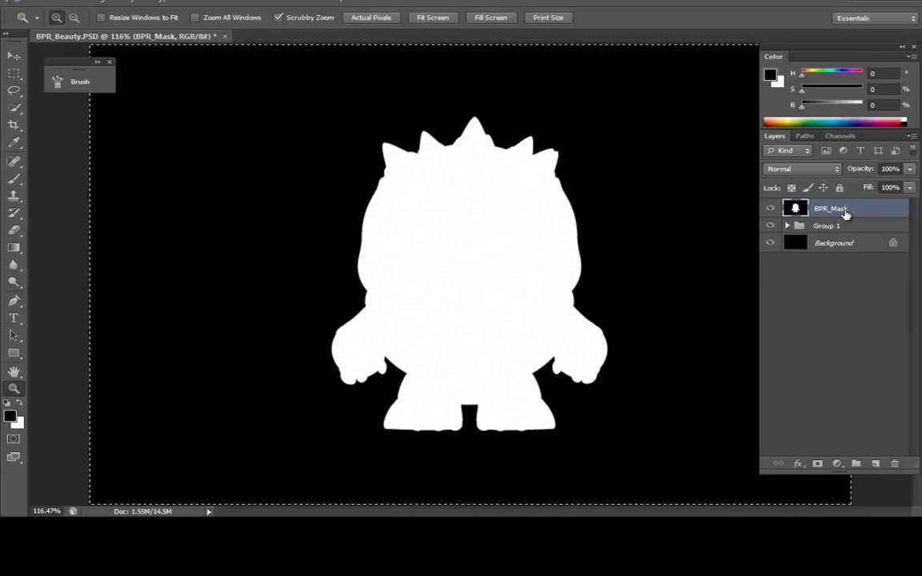
pyautogui.click(770, 210)
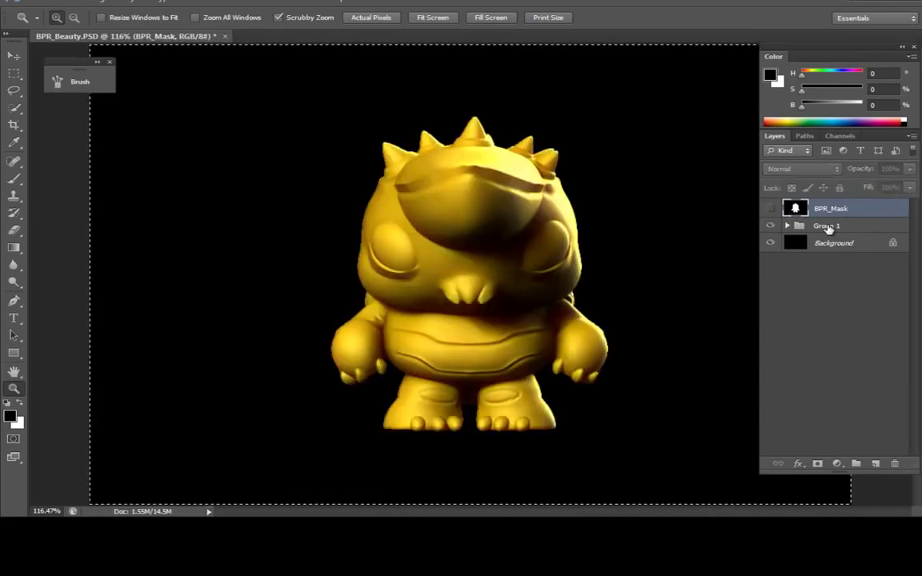
# Paste the silhouette into a new Group 1 layer mask, then select Background and pick a blue hue.
pyautogui.click(824, 228)
pyautogui.click(817, 464)
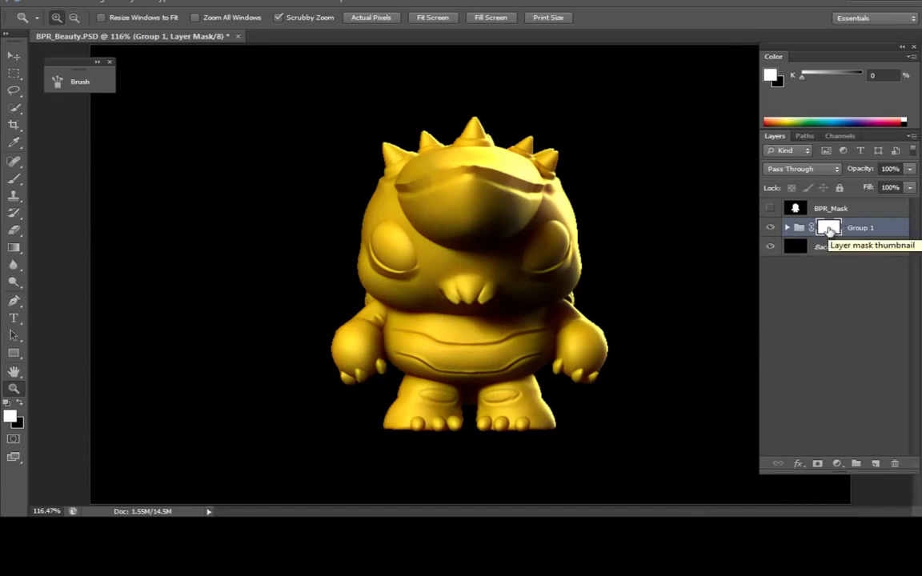
pyautogui.keyDown('alt'); pyautogui.click(829, 229); pyautogui.keyUp('alt')
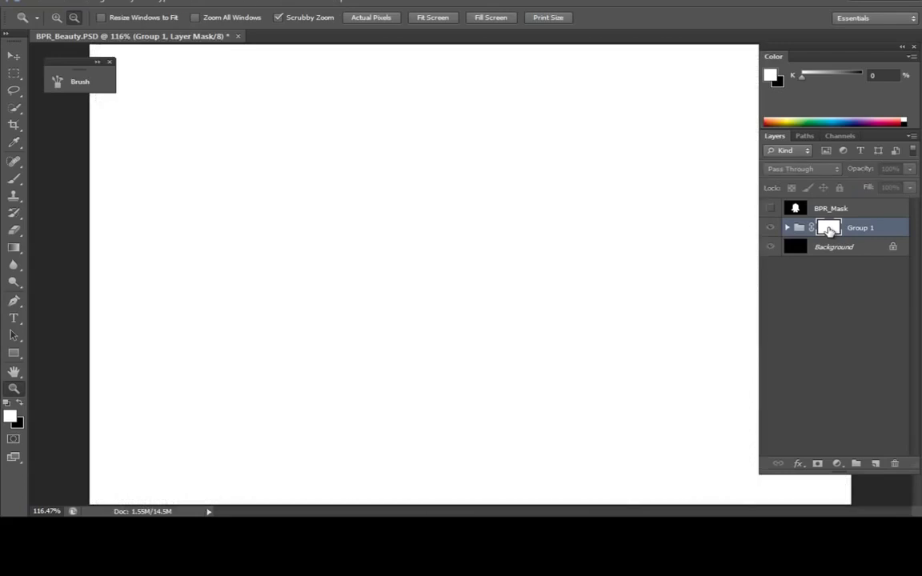
pyautogui.hotkey('ctrl', 'v')
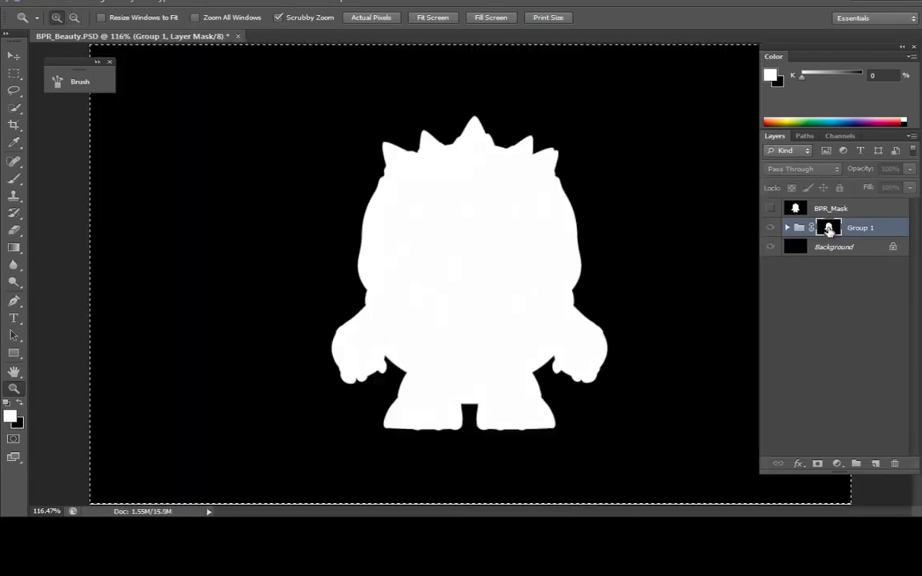
pyautogui.click(807, 246)
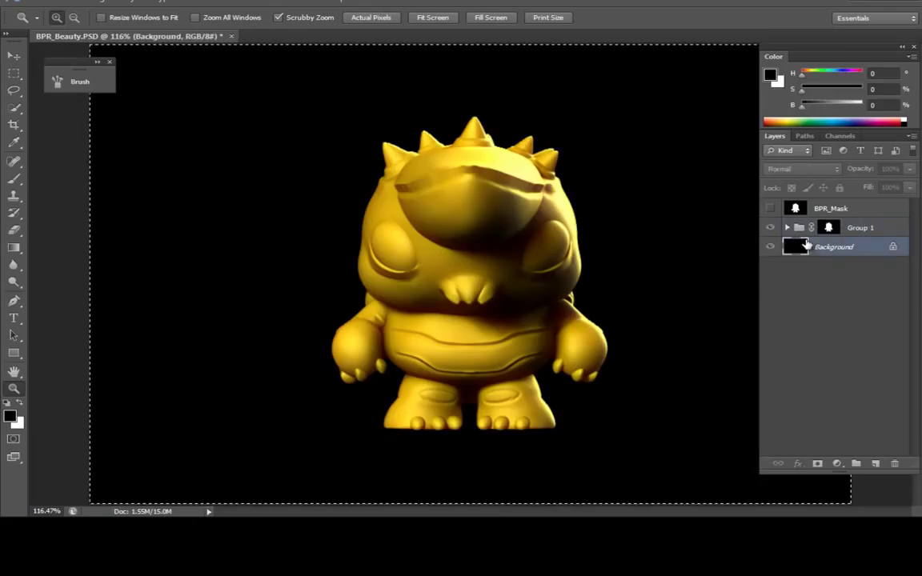
pyautogui.click(860, 227)
pyautogui.click(833, 245)
pyautogui.moveTo(839, 79); pyautogui.dragTo(839, 105)
# Fill the Background with medium blue (H 214, S 81, B 60), then try a black-to-white gradient.
pyautogui.click(850, 89)
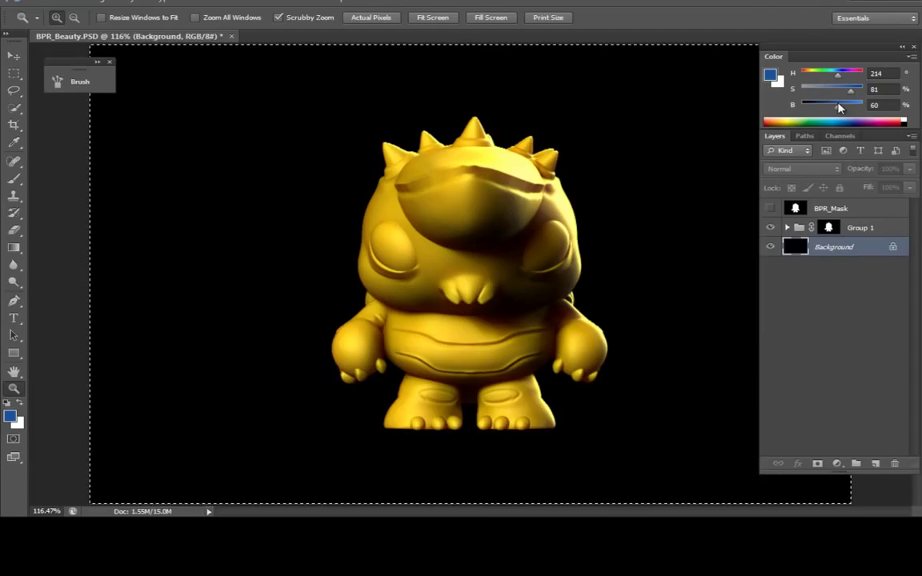
pyautogui.hotkey('alt', 'BackSpace')
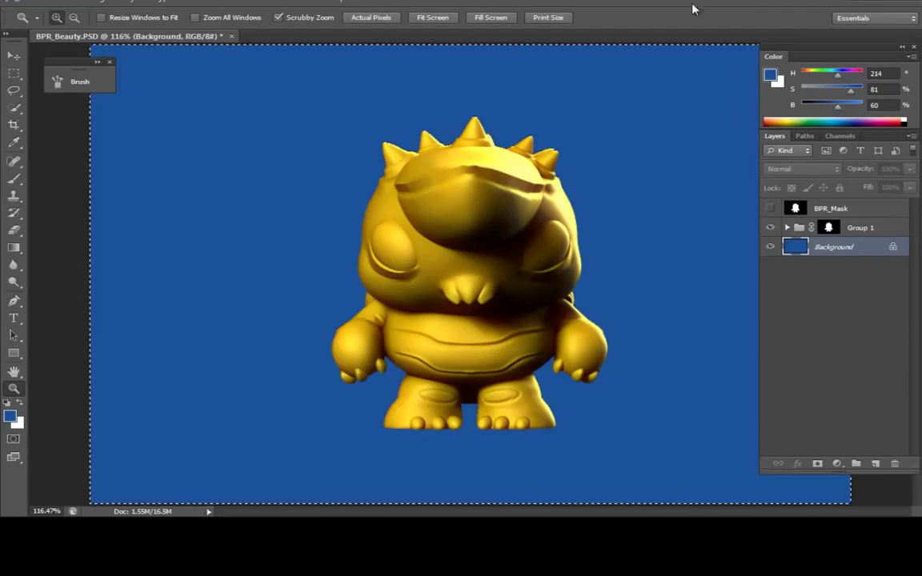
pyautogui.press('g')
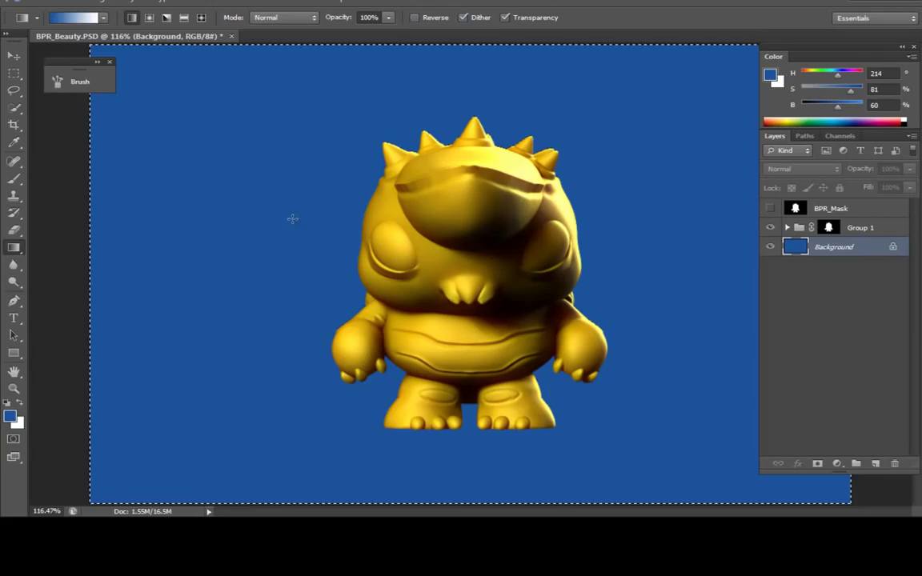
pyautogui.press('x')
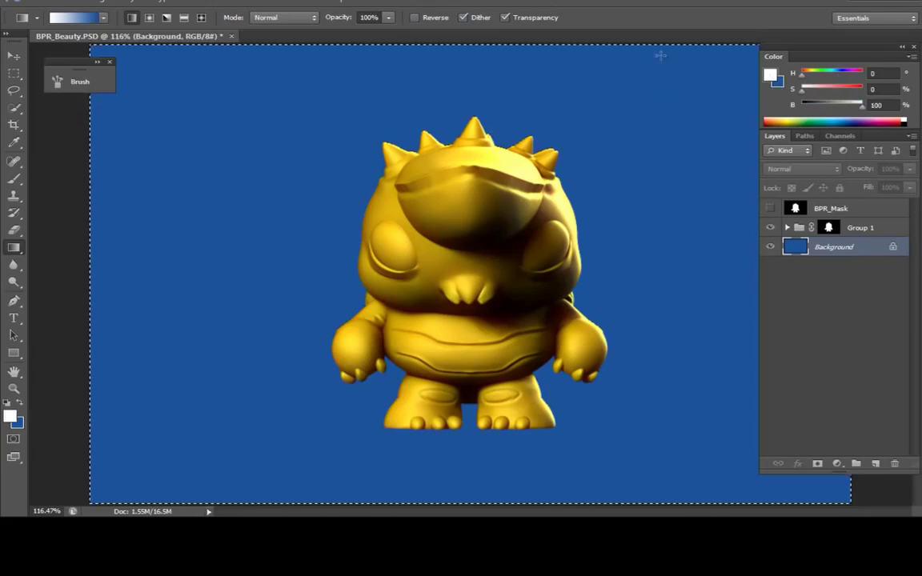
pyautogui.click(103, 18)
pyautogui.click(87, 48)
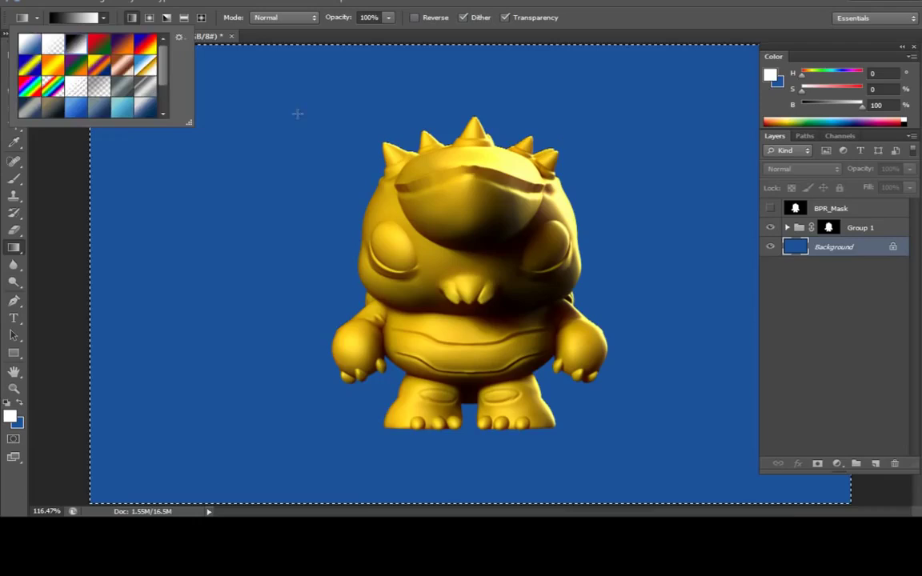
pyautogui.click(336, 122)
pyautogui.moveTo(820, 105); pyautogui.dragTo(638, 128)
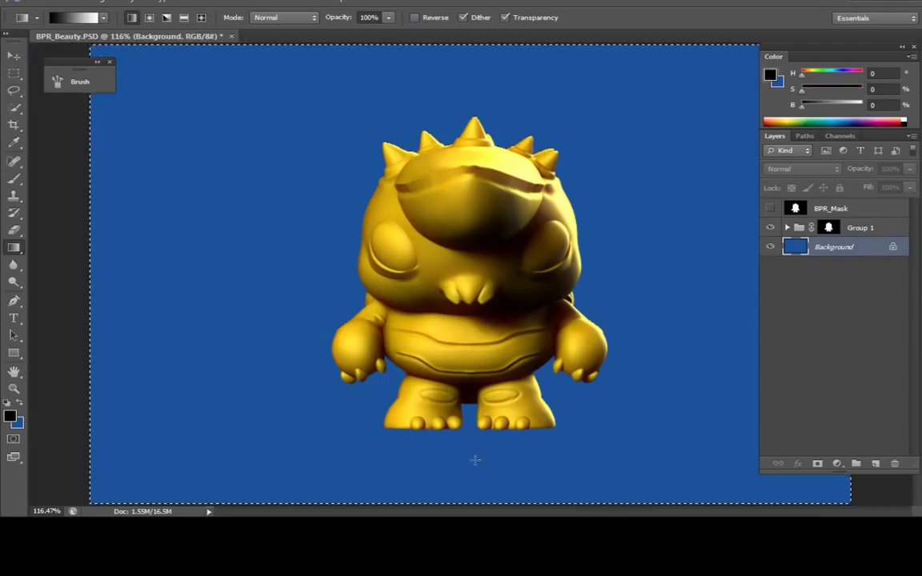
pyautogui.moveTo(475, 152); pyautogui.dragTo(476, 460)
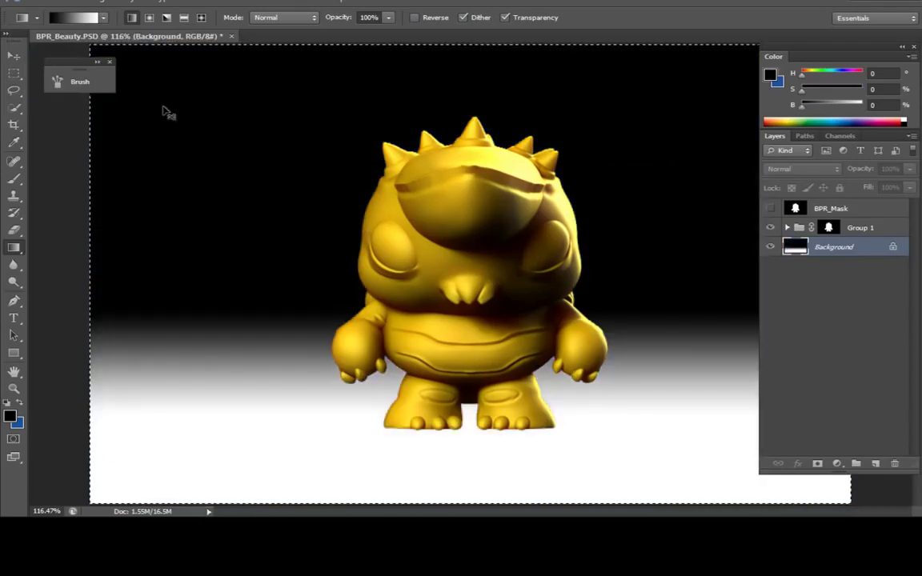
# Replace it with black-to-transparent gradients that darken the top and bottom of the Background.
pyautogui.click(104, 18)
pyautogui.click(65, 49)
pyautogui.press('Return')
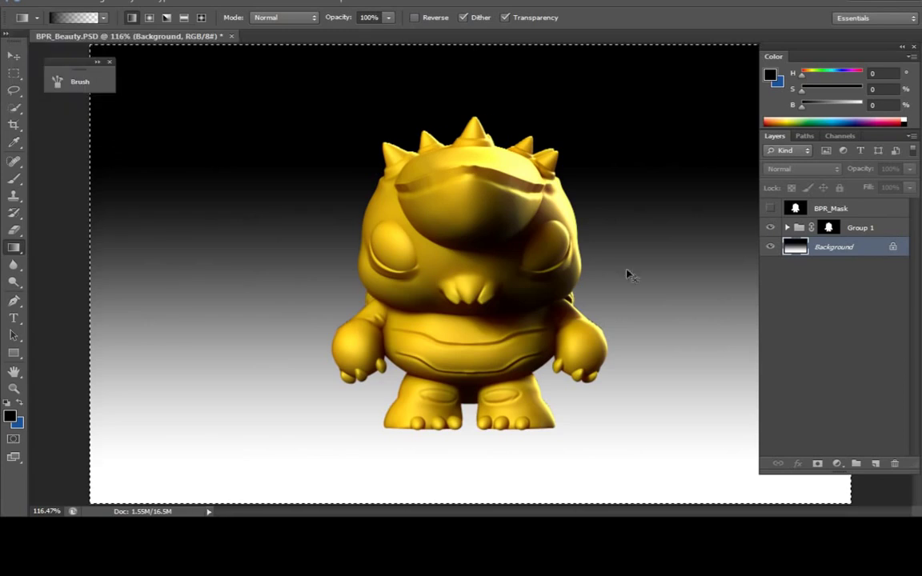
pyautogui.hotkey('ctrl', 'z')
pyautogui.moveTo(597, 224); pyautogui.dragTo(615, 389)
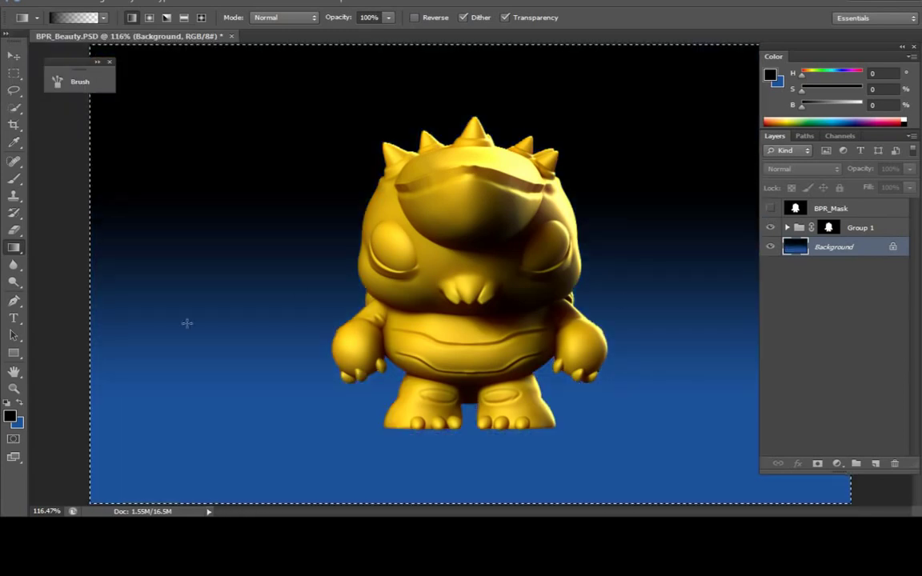
pyautogui.moveTo(576, 270); pyautogui.dragTo(587, 480)
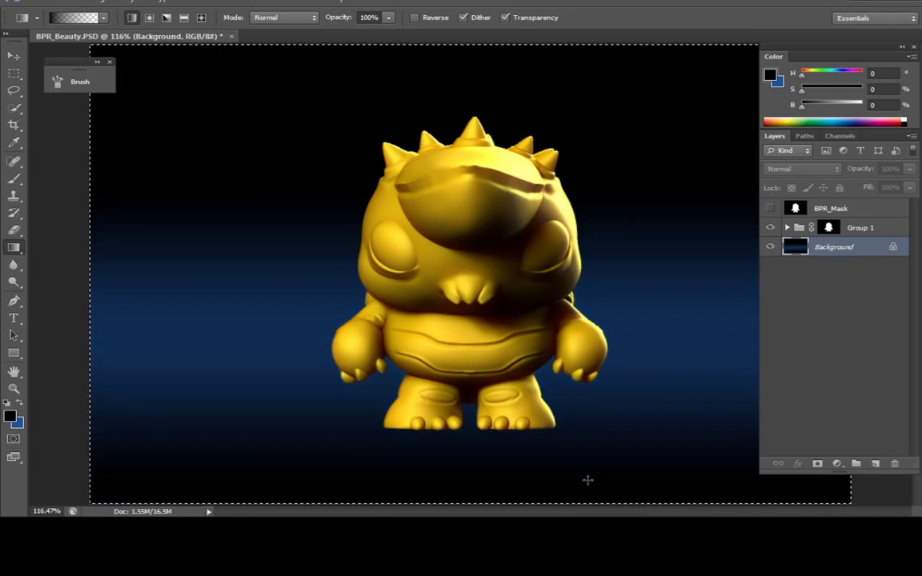
pyautogui.press('z')
pyautogui.moveTo(623, 323); pyautogui.dragTo(582, 351)
pyautogui.press('g')
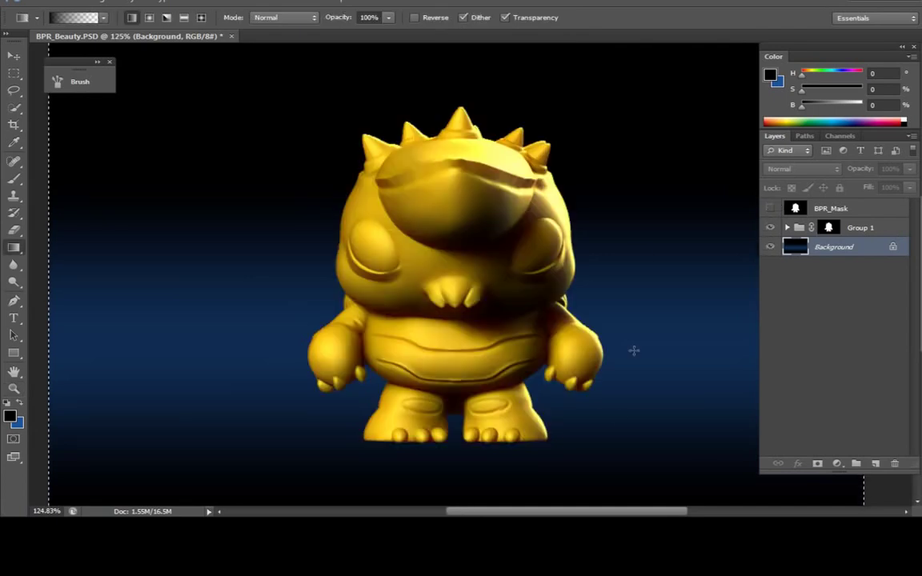
pyautogui.moveTo(570, 316); pyautogui.dragTo(604, 341)
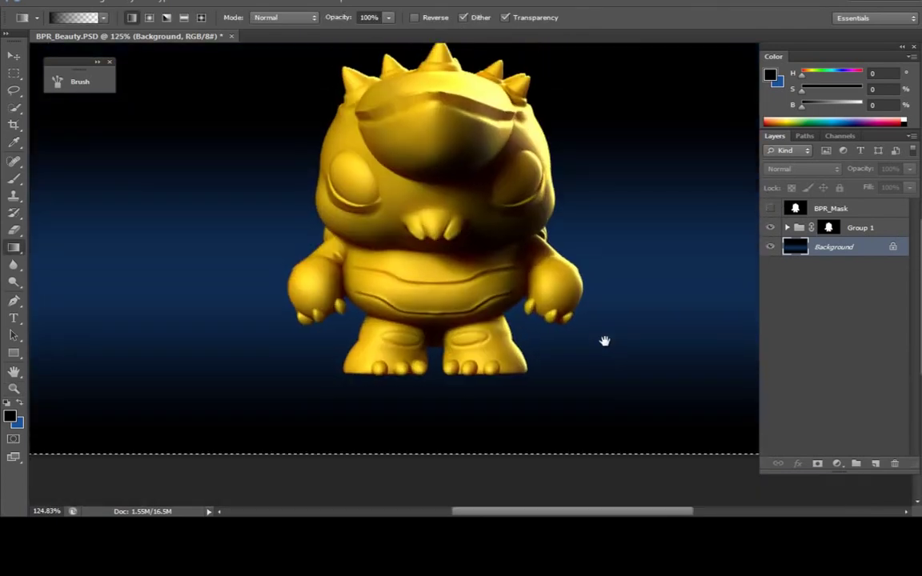
# Expand Group 1 and toggle the BPR_Shadow pass on and off to compare it.
pyautogui.press('b')
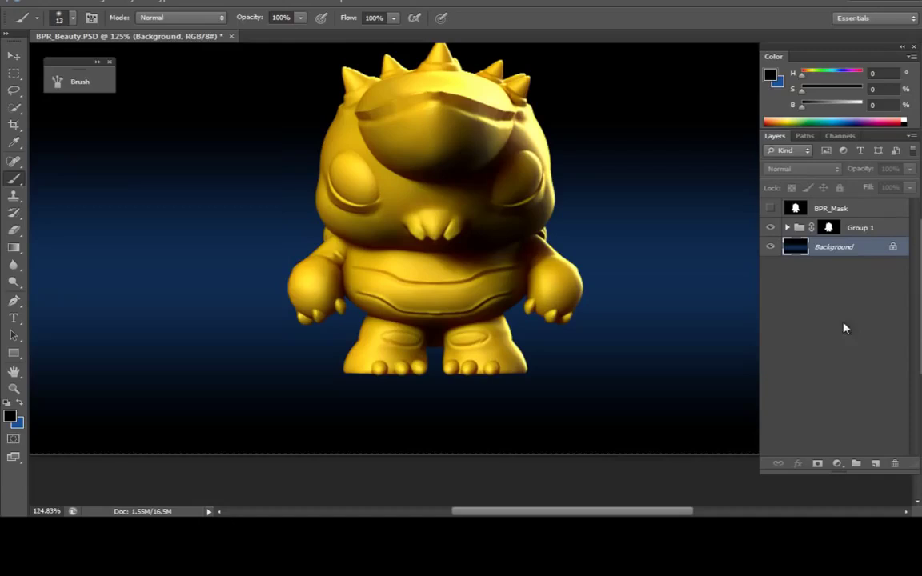
pyautogui.click(799, 229)
pyautogui.click(787, 229)
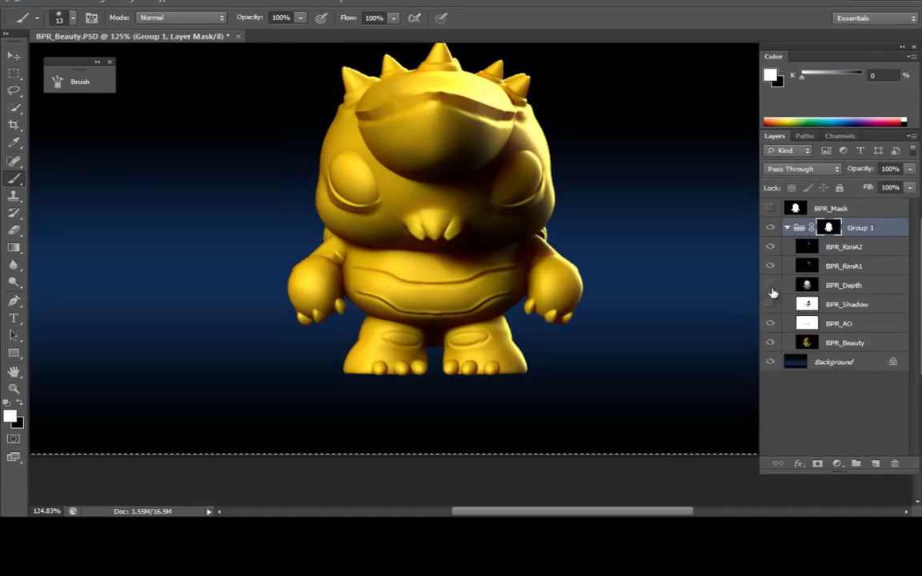
pyautogui.click(771, 305)
pyautogui.click(771, 305)
pyautogui.click(771, 305)
pyautogui.click(771, 305)
pyautogui.click(792, 229)
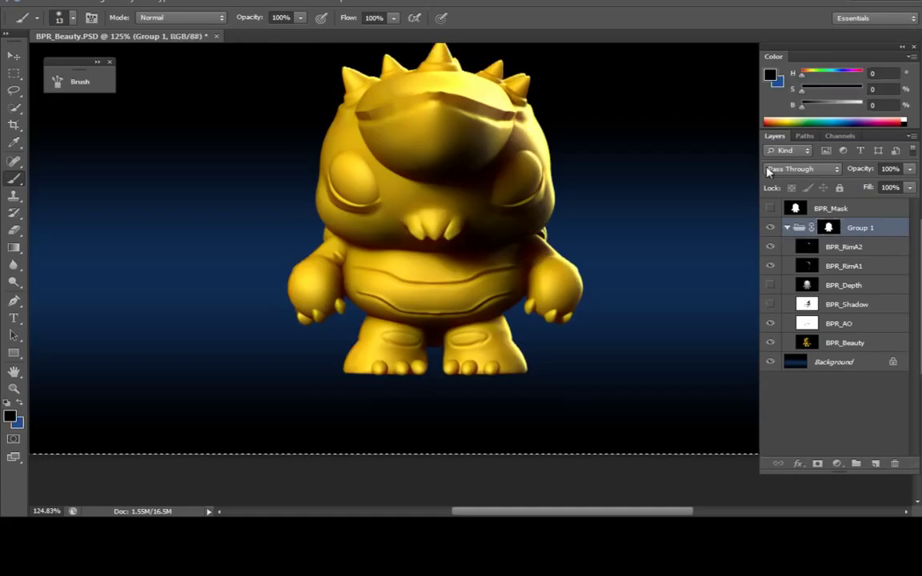
pyautogui.click(787, 229)
# On a new layer, paint a dark soft shadow stroke under the feet with a small brush.
pyautogui.click(876, 464)
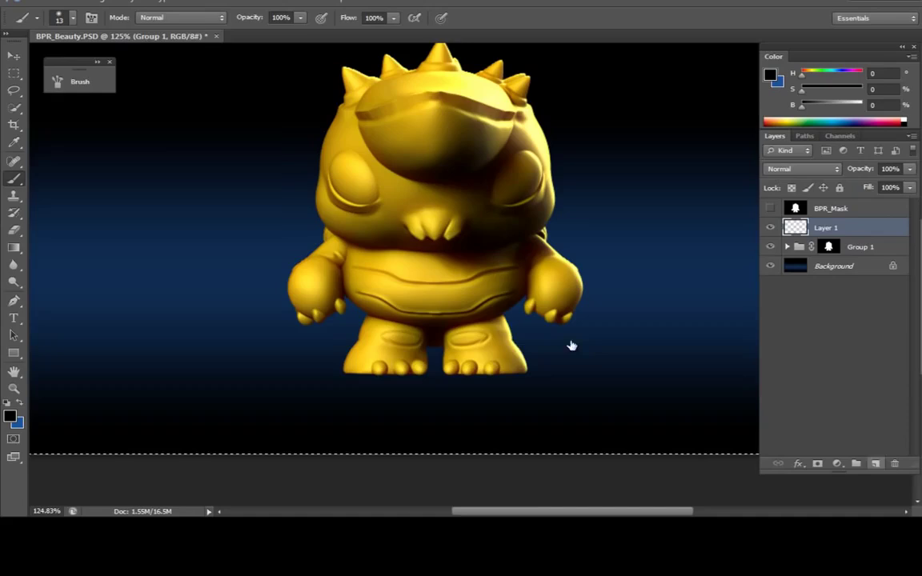
pyautogui.rightClick(341, 373)
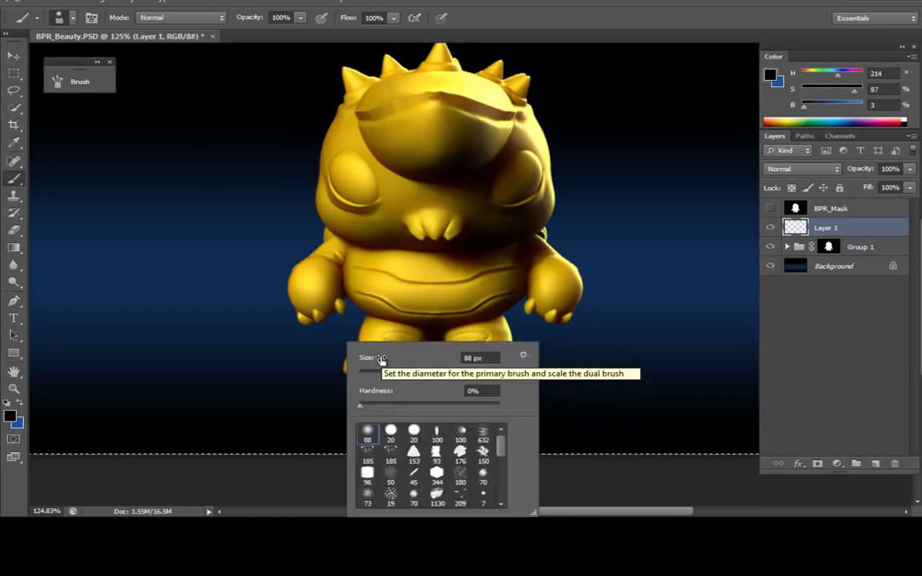
pyautogui.press('Return')
pyautogui.press('[')
pyautogui.press('[')
pyautogui.press('[')
pyautogui.press('[')
pyautogui.press('[')
pyautogui.press('[')
pyautogui.press('[')
pyautogui.press('[')
pyautogui.press('[')
pyautogui.press('[')
pyautogui.press('[')
pyautogui.press('[')
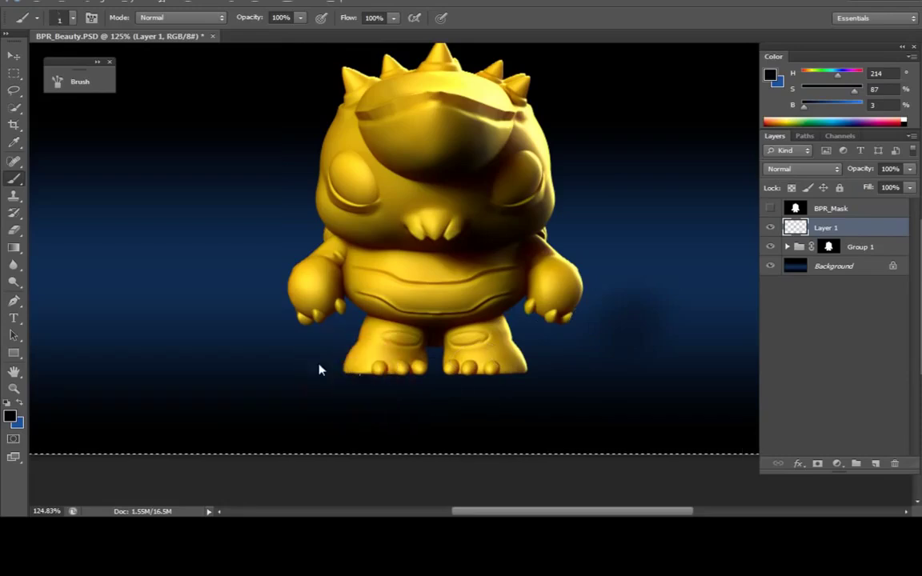
pyautogui.press(']')
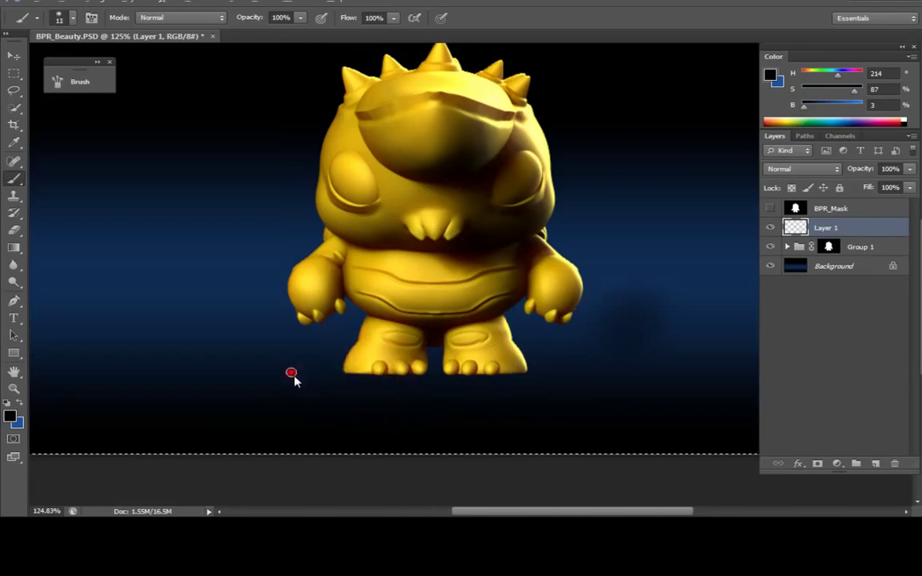
pyautogui.moveTo(283, 372); pyautogui.dragTo(624, 371)
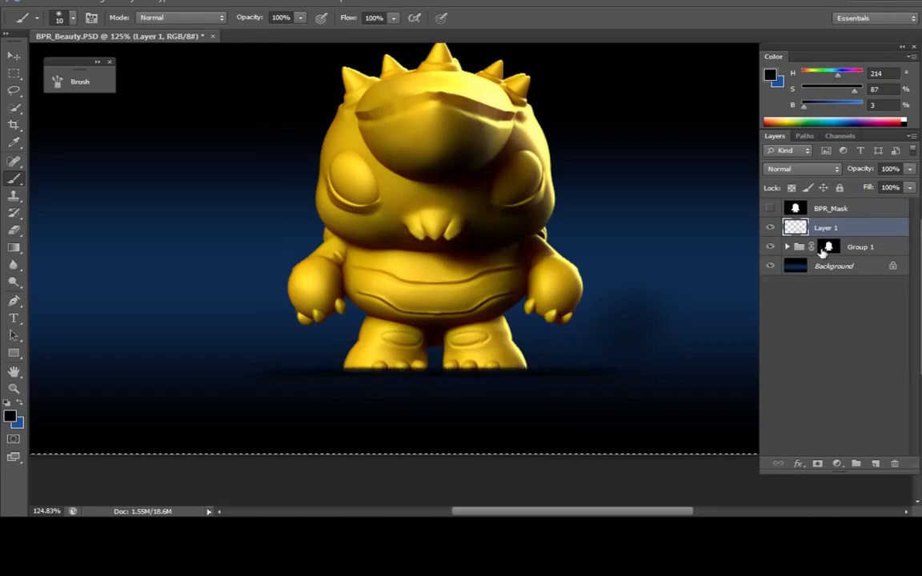
# Move Group 1 above the shadow layer and set up a soft round Eraser brush.
pyautogui.moveTo(822, 252); pyautogui.dragTo(769, 221)
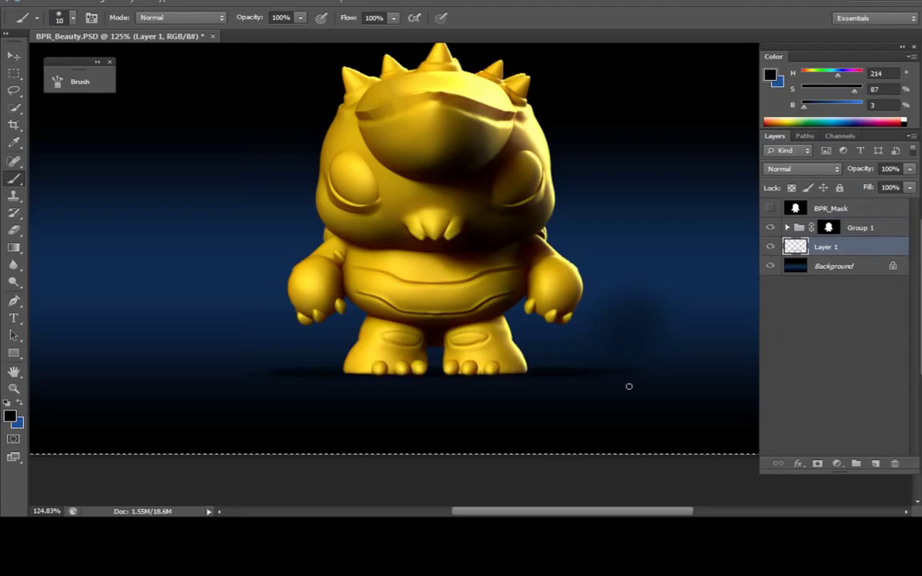
pyautogui.press('e')
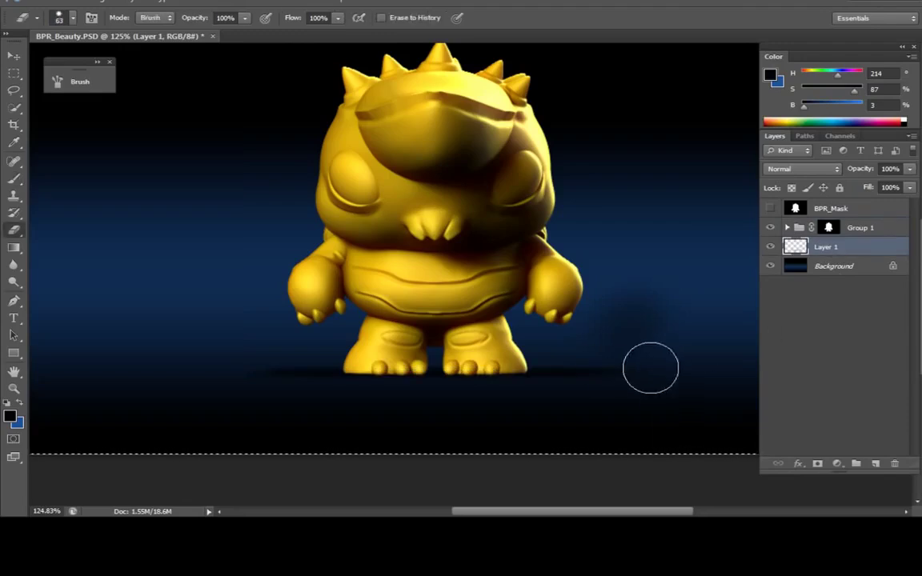
pyautogui.rightClick(651, 368)
pyautogui.click(677, 436)
pyautogui.press('Return')
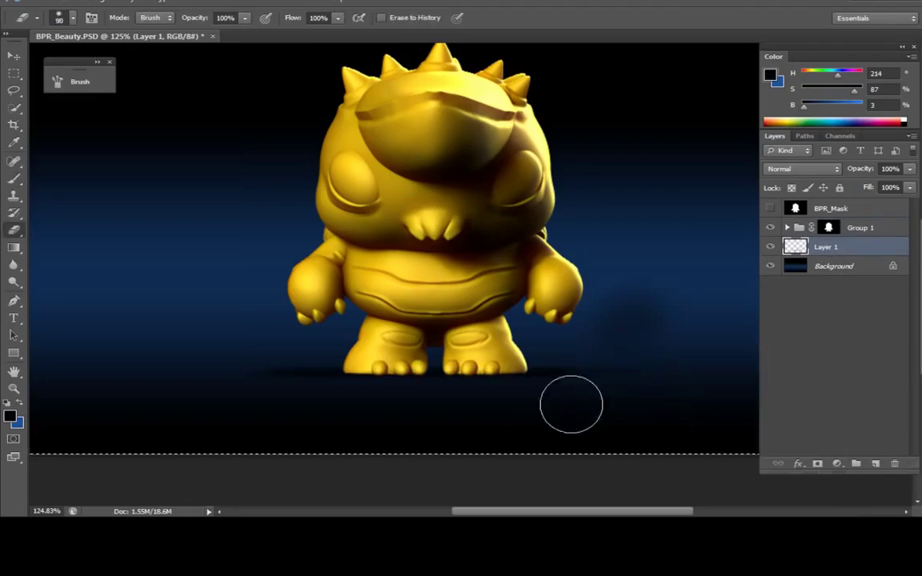